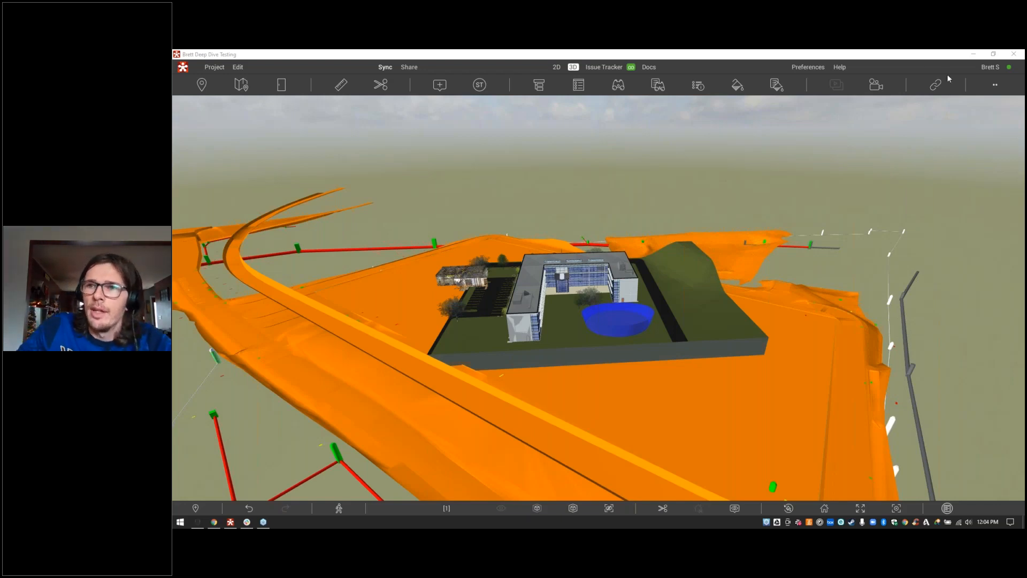
Step: Open the Object Tree and Properties panels beside the 3D school site model
{"action": "left_click", "coordinate": [997, 87]}
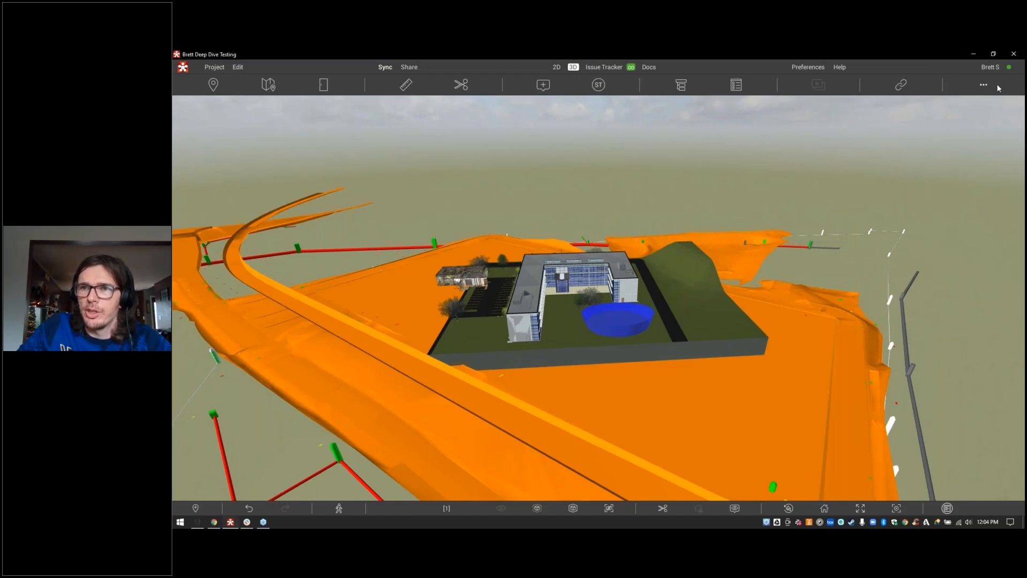
{"action": "left_click", "coordinate": [681, 87]}
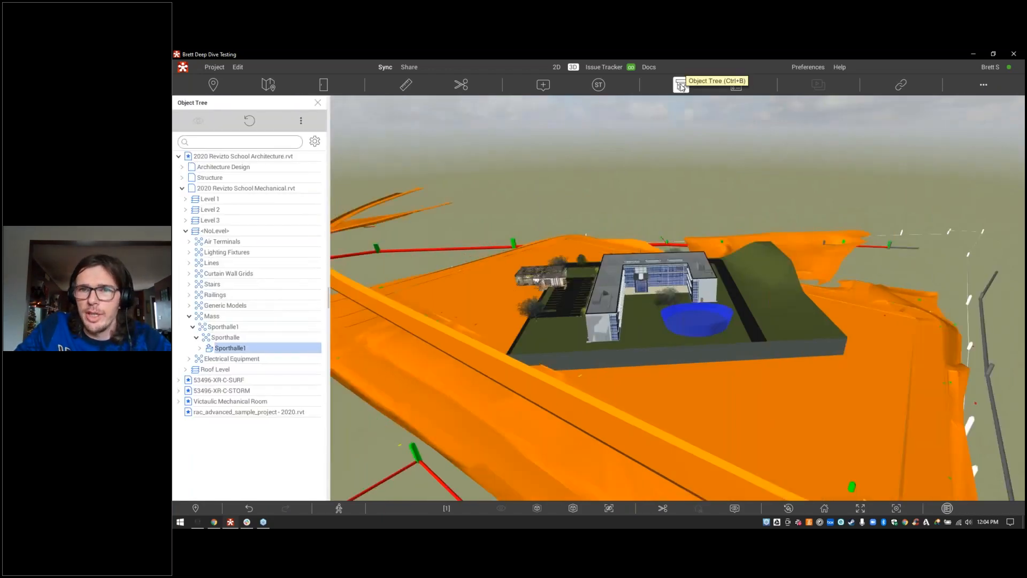
{"action": "left_click", "coordinate": [736, 85]}
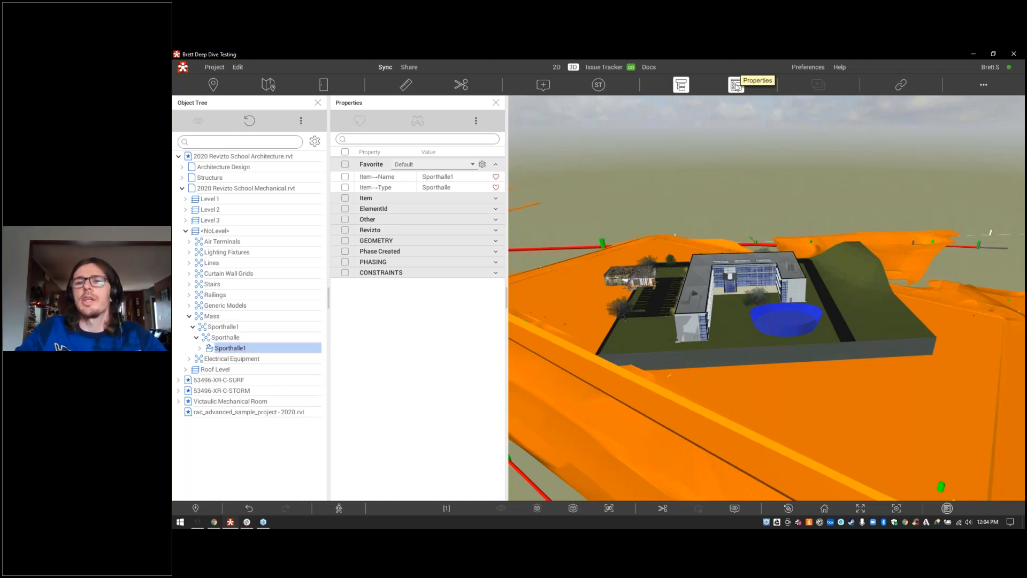
Step: Select the Basic Roof to view its properties, then close Properties and deselect it
{"action": "left_click", "coordinate": [697, 266]}
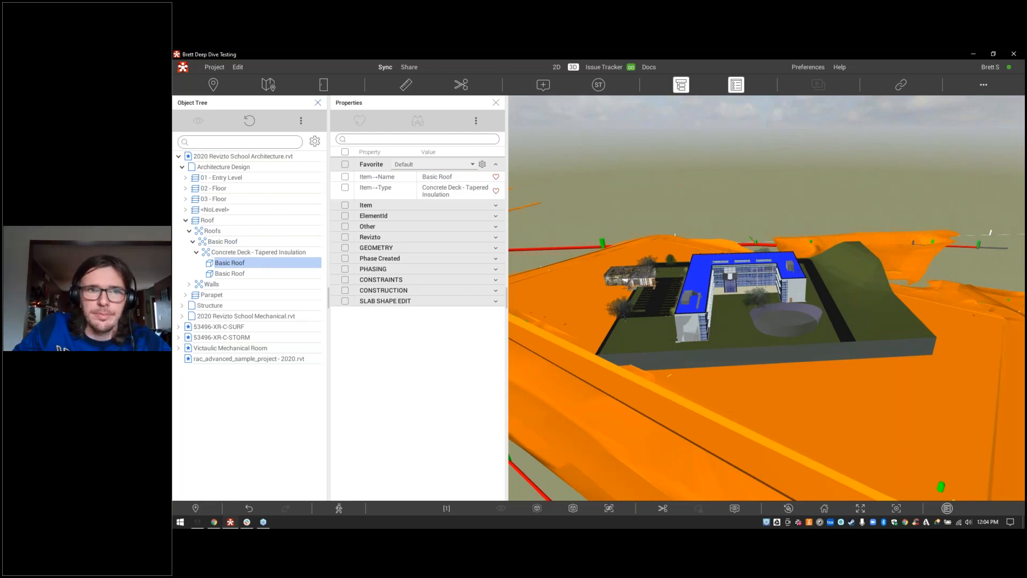
{"action": "left_click", "coordinate": [496, 103]}
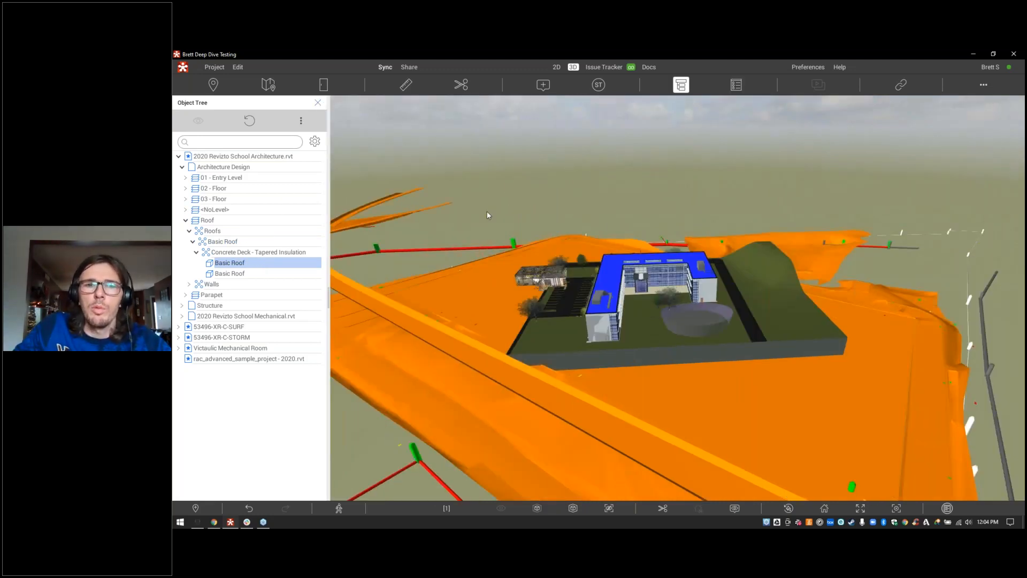
{"action": "left_click", "coordinate": [486, 184]}
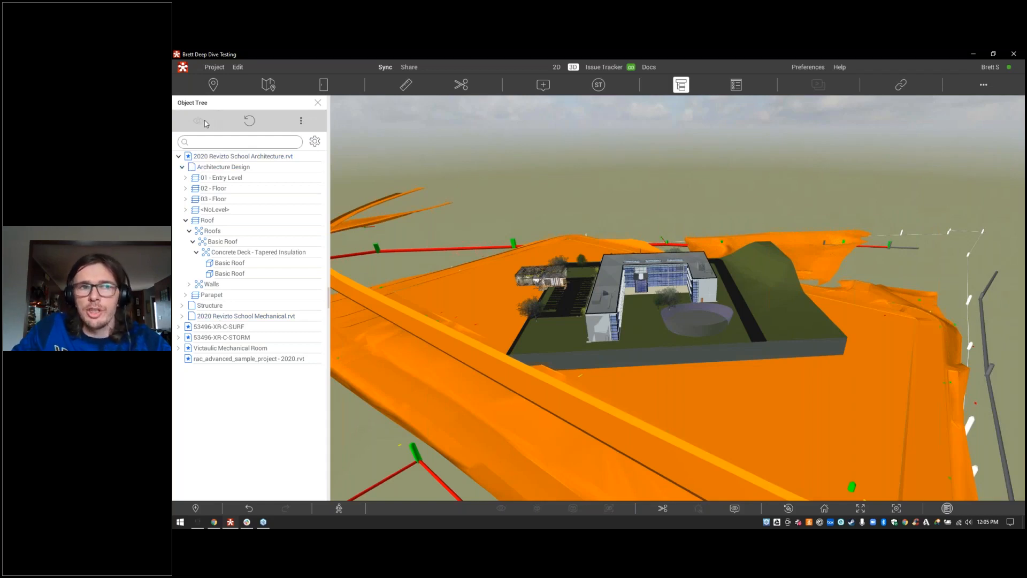
{"action": "left_click", "coordinate": [252, 124]}
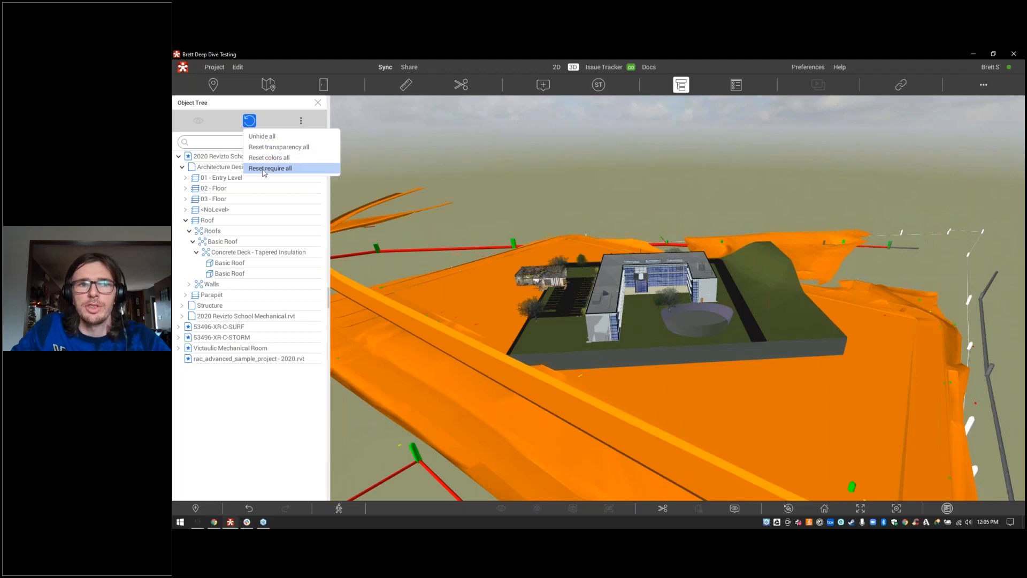
{"action": "left_click", "coordinate": [283, 123]}
{"action": "left_click", "coordinate": [300, 122]}
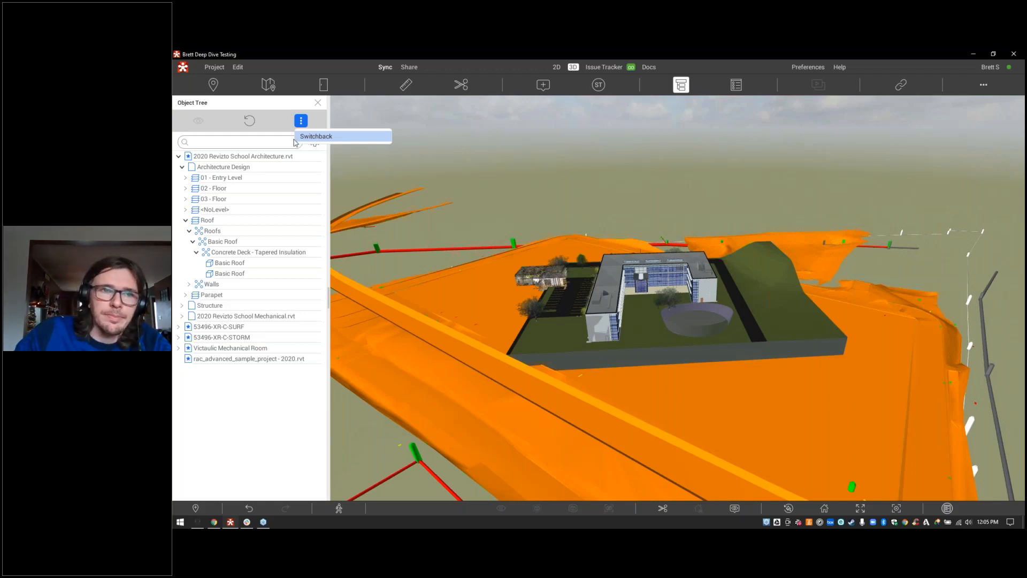
{"action": "left_click", "coordinate": [237, 169]}
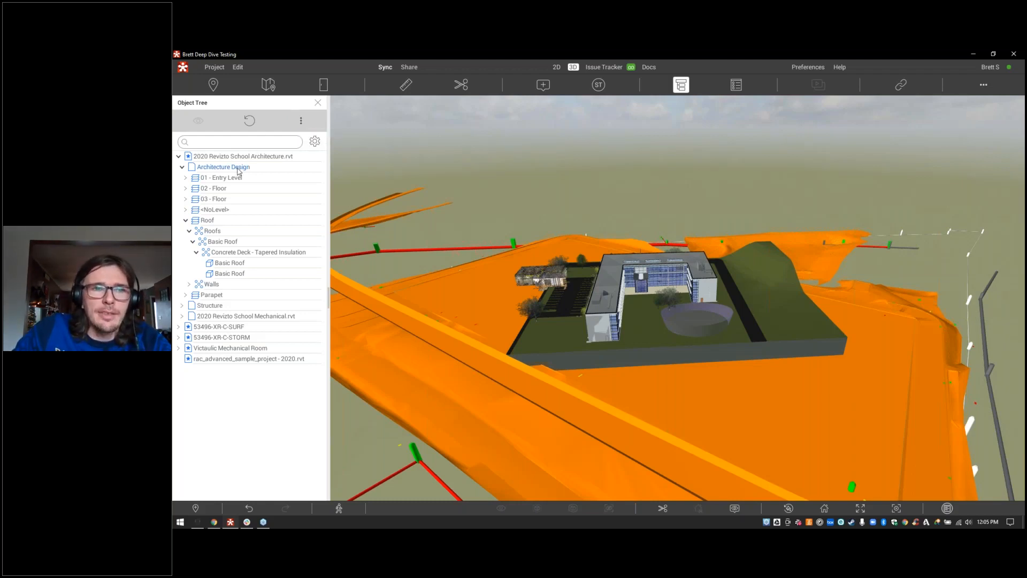
Step: Check each linked model: Mechanical, SURF, STORM, Victaulic, rac_advanced_sample_project and Architecture
{"action": "left_click", "coordinate": [239, 169]}
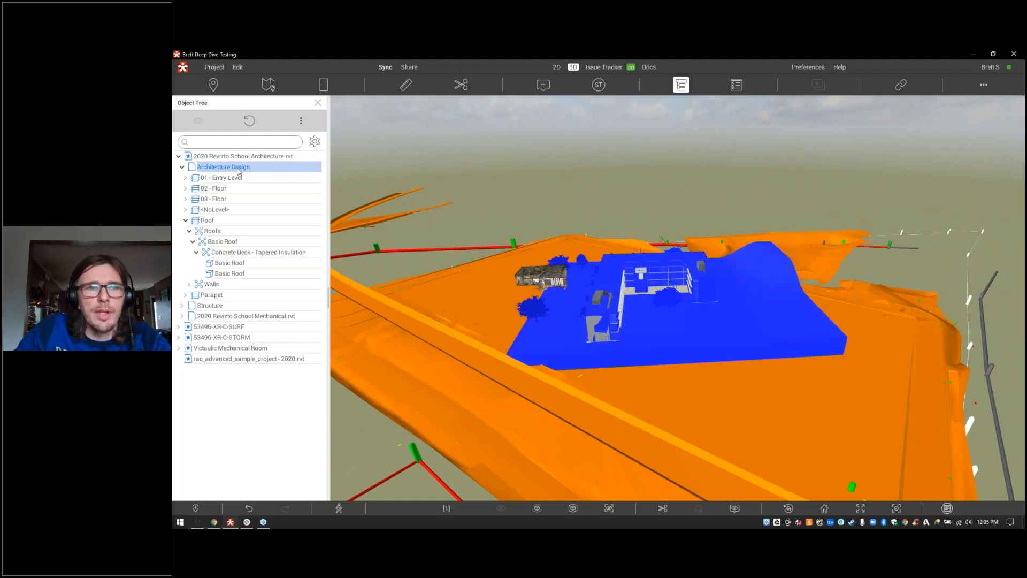
{"action": "left_click", "coordinate": [224, 317]}
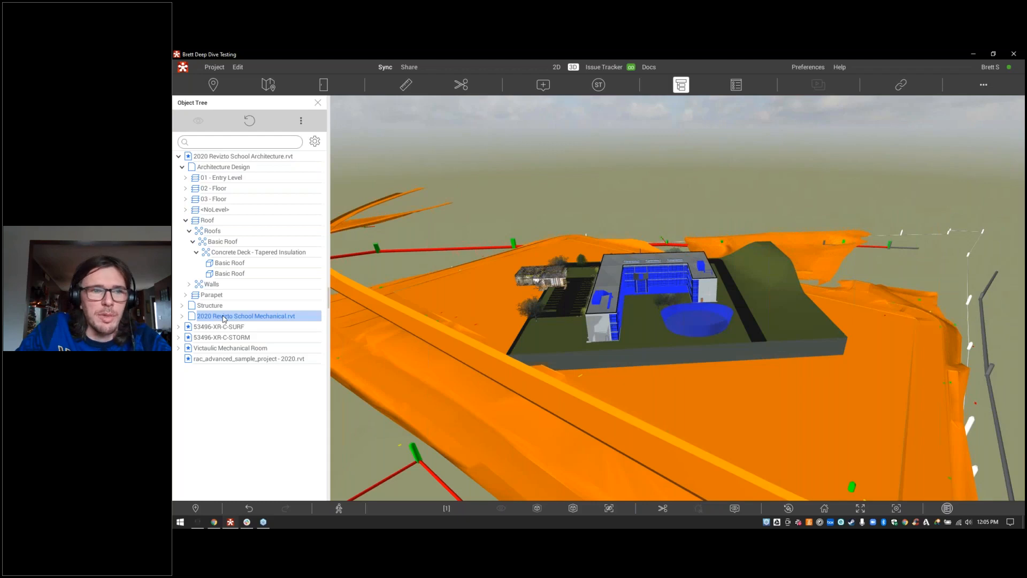
{"action": "left_click", "coordinate": [182, 167]}
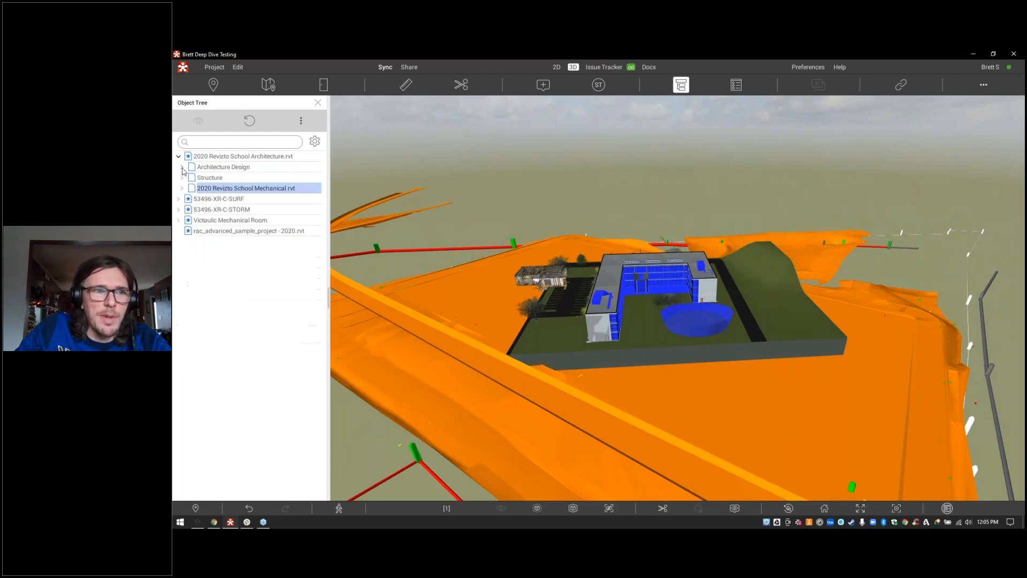
{"action": "double_click", "coordinate": [203, 159]}
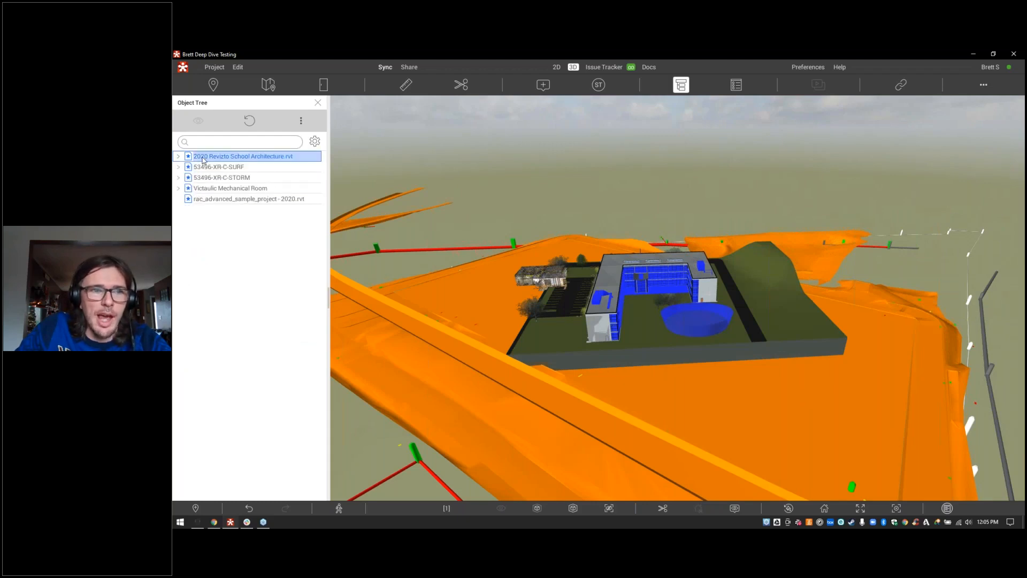
{"action": "left_click", "coordinate": [212, 168]}
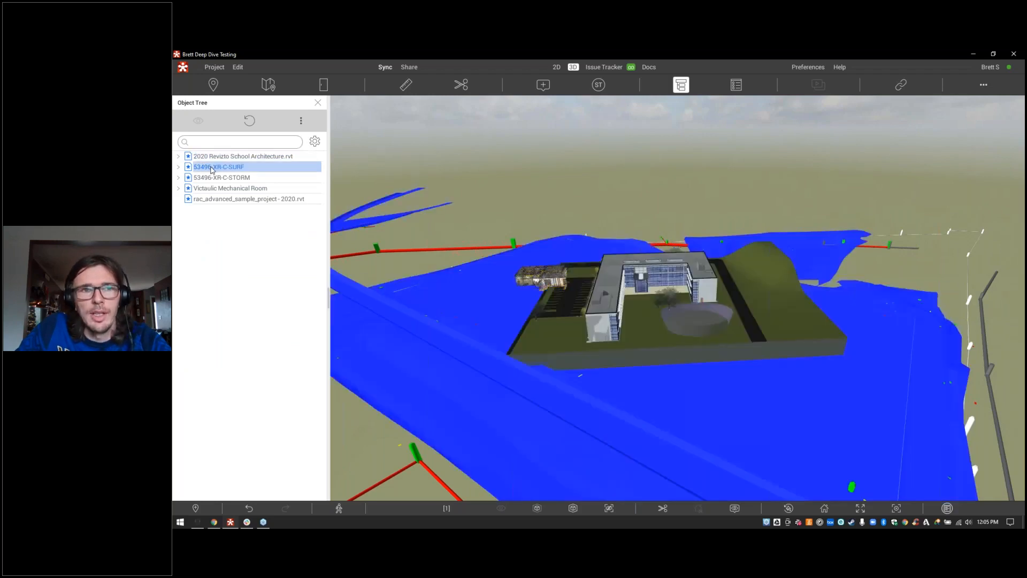
{"action": "left_click", "coordinate": [213, 178]}
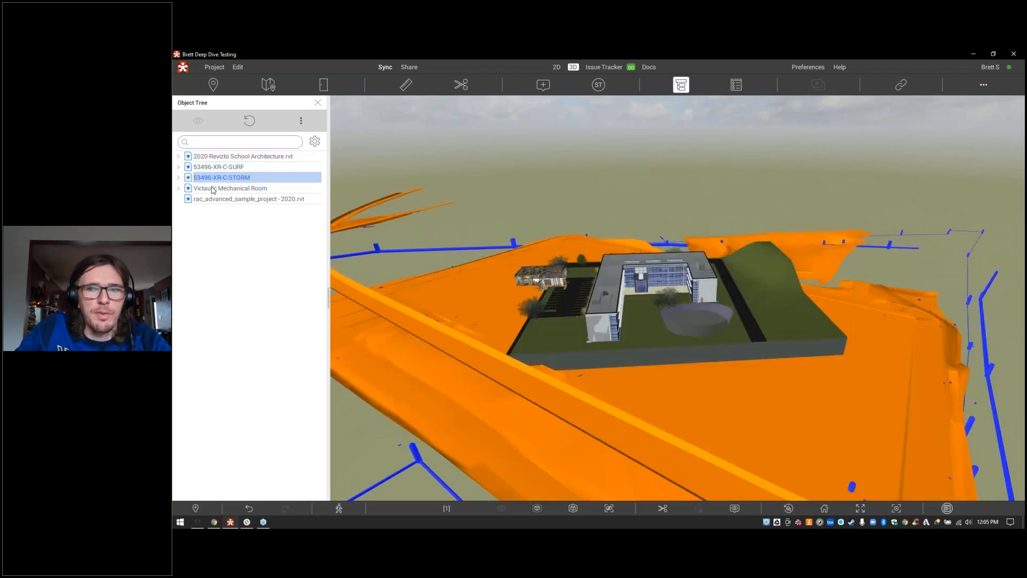
{"action": "left_click", "coordinate": [213, 190]}
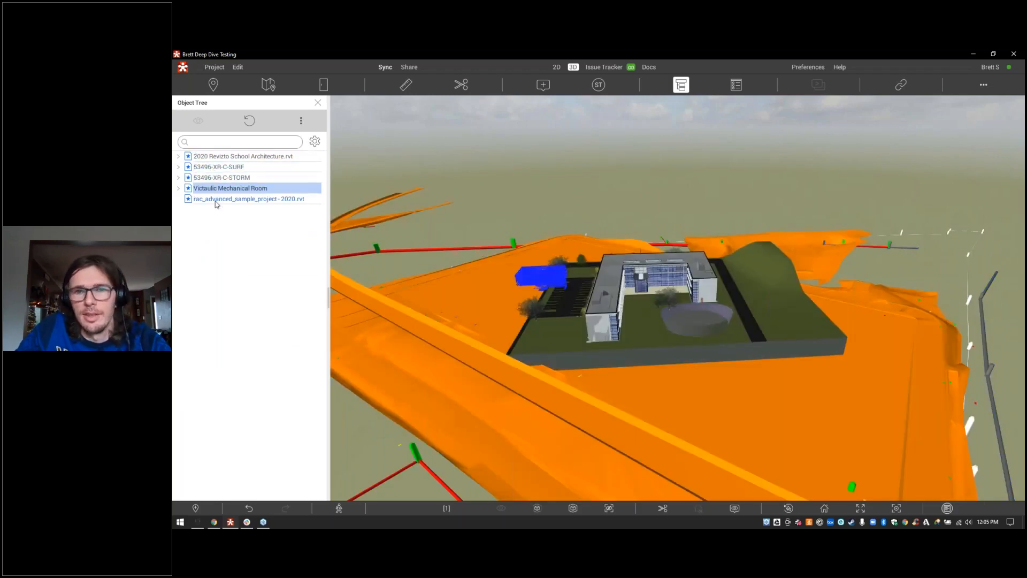
{"action": "left_click", "coordinate": [215, 200]}
{"action": "left_click", "coordinate": [213, 157]}
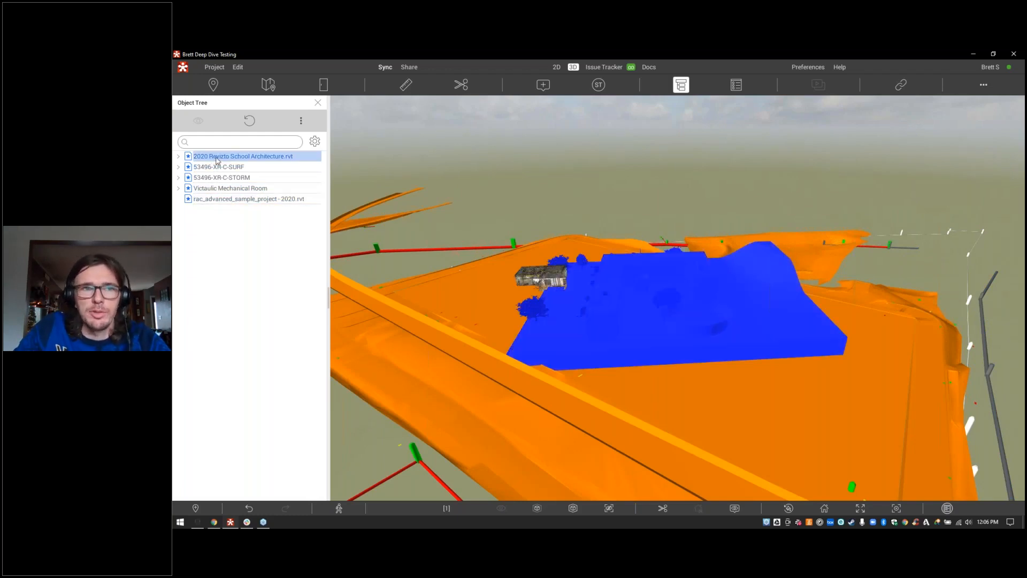
Step: Expand Architecture Design > 02 - Floor > Walls > Basic Wall and select the Interior - 138mm Partition (1-hr) walls
{"action": "left_click", "coordinate": [179, 157]}
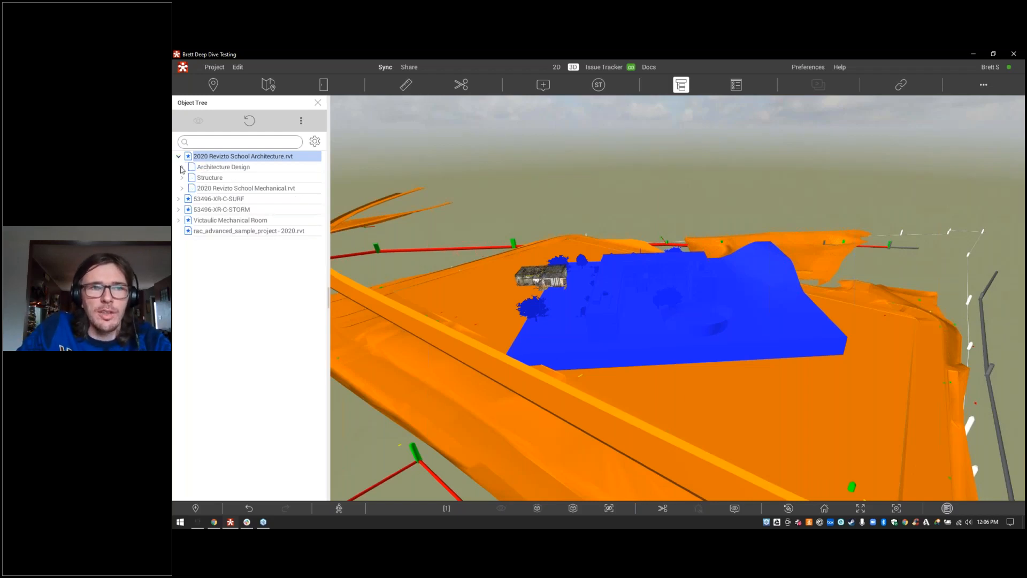
{"action": "left_click", "coordinate": [182, 167]}
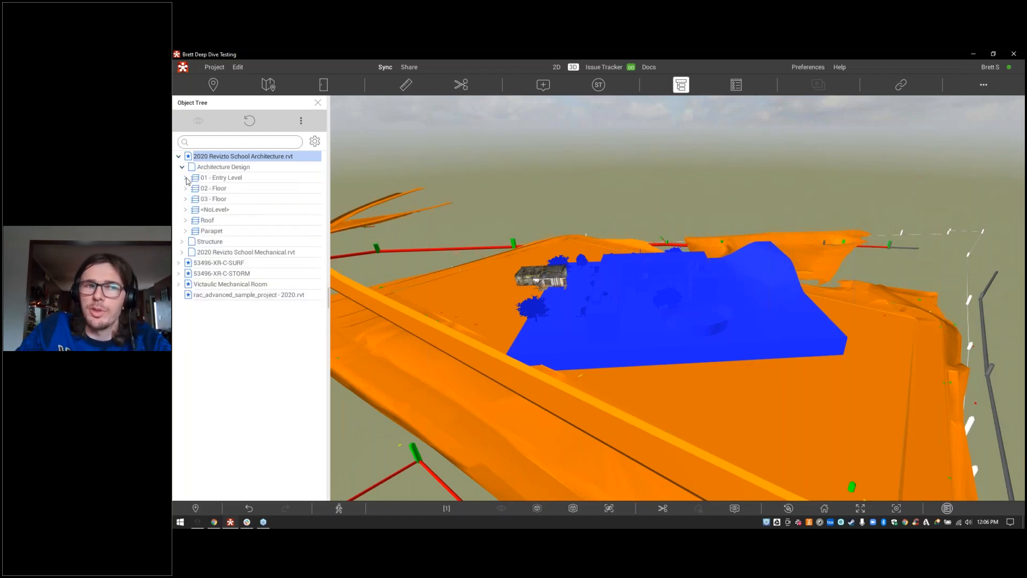
{"action": "left_click", "coordinate": [185, 189]}
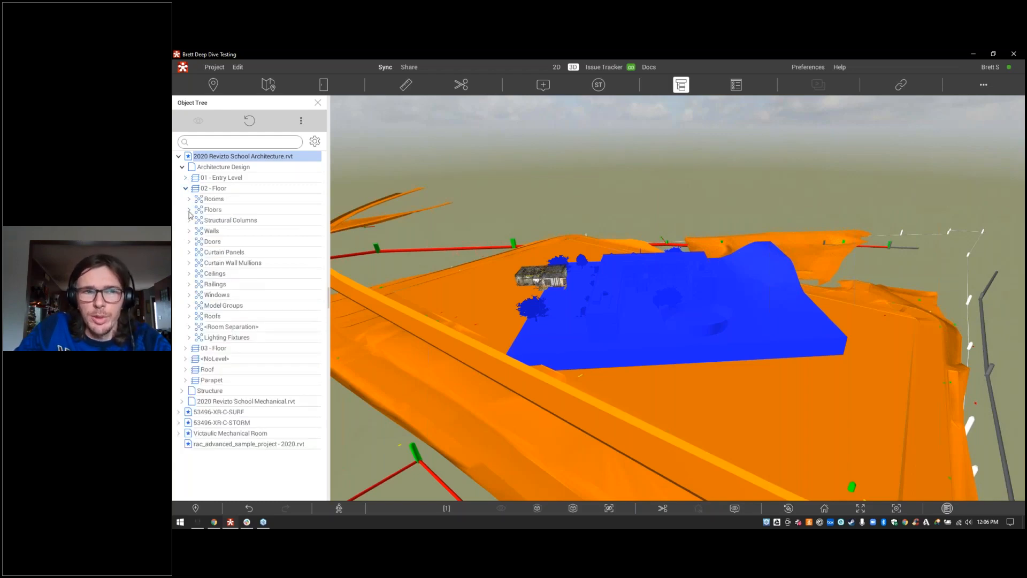
{"action": "left_click", "coordinate": [189, 231]}
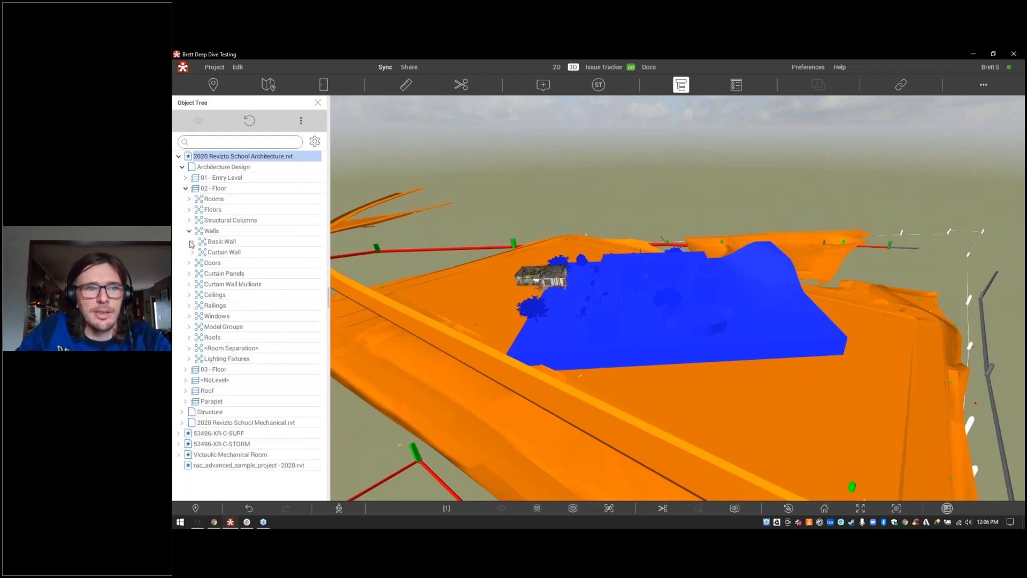
{"action": "left_click", "coordinate": [192, 242]}
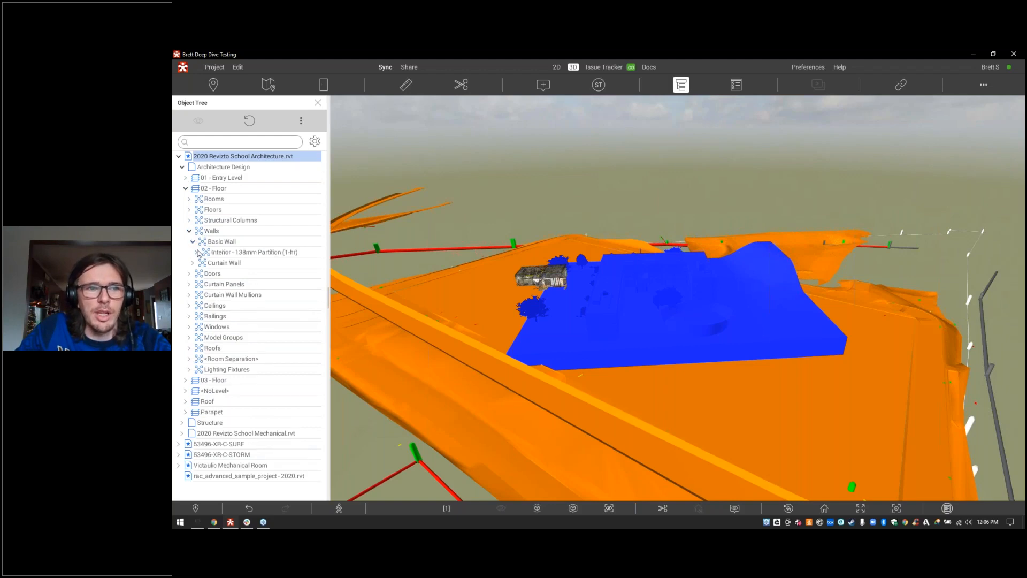
{"action": "left_click", "coordinate": [197, 252]}
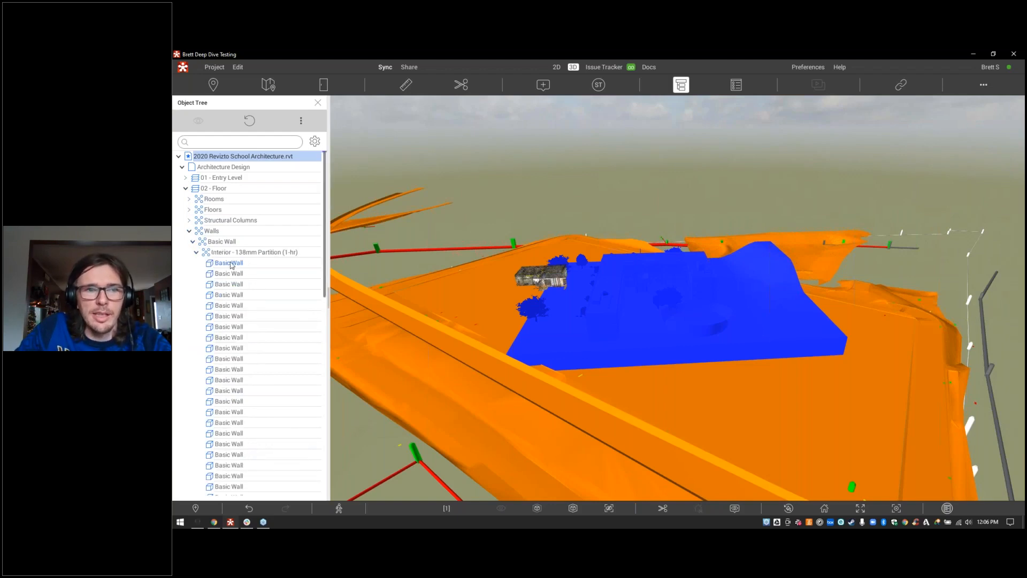
{"action": "scroll", "coordinate": [241, 272], "scroll_direction": "down", "scroll_amount": 3}
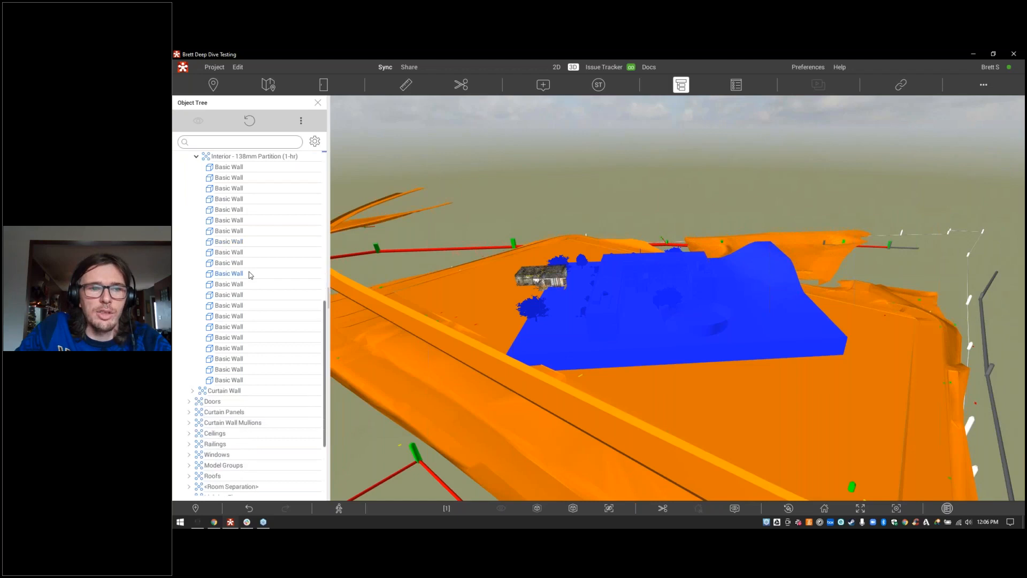
{"action": "scroll", "coordinate": [249, 272], "scroll_direction": "up", "scroll_amount": 3}
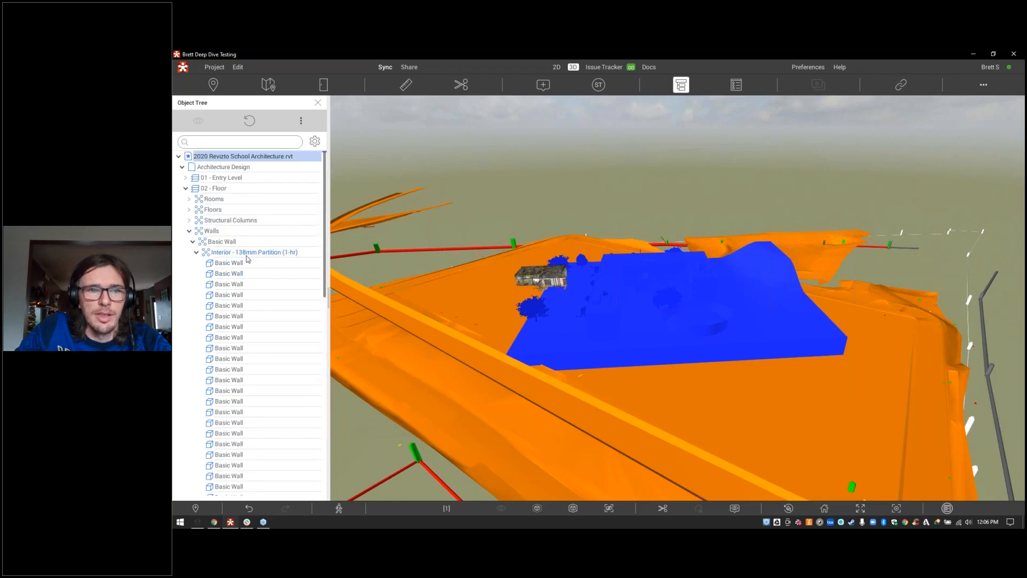
{"action": "left_click", "coordinate": [248, 257]}
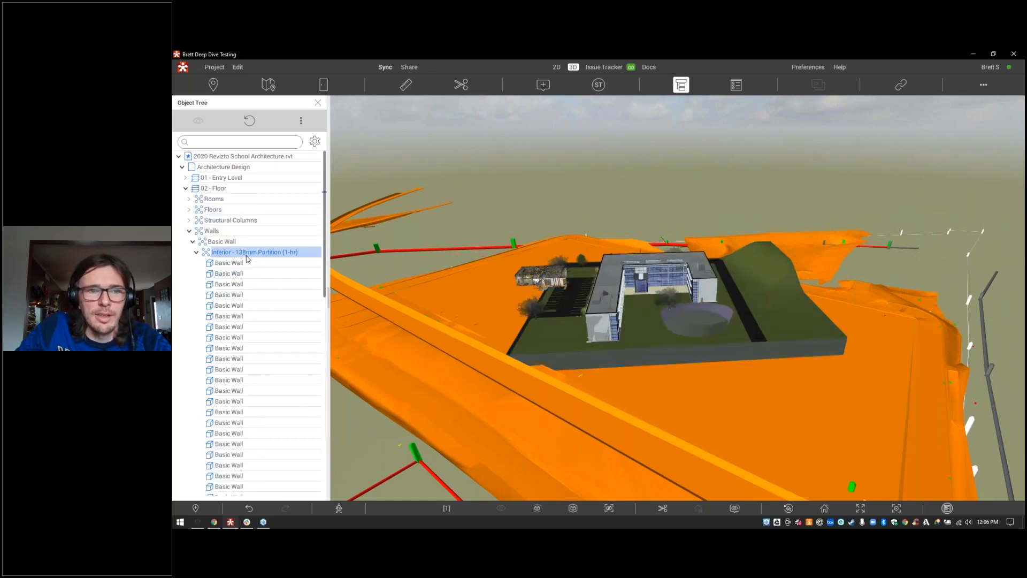
Step: Isolate the partition walls with everything else ghosted and fly to the first wall
{"action": "right_click", "coordinate": [248, 258]}
{"action": "left_click", "coordinate": [271, 297]}
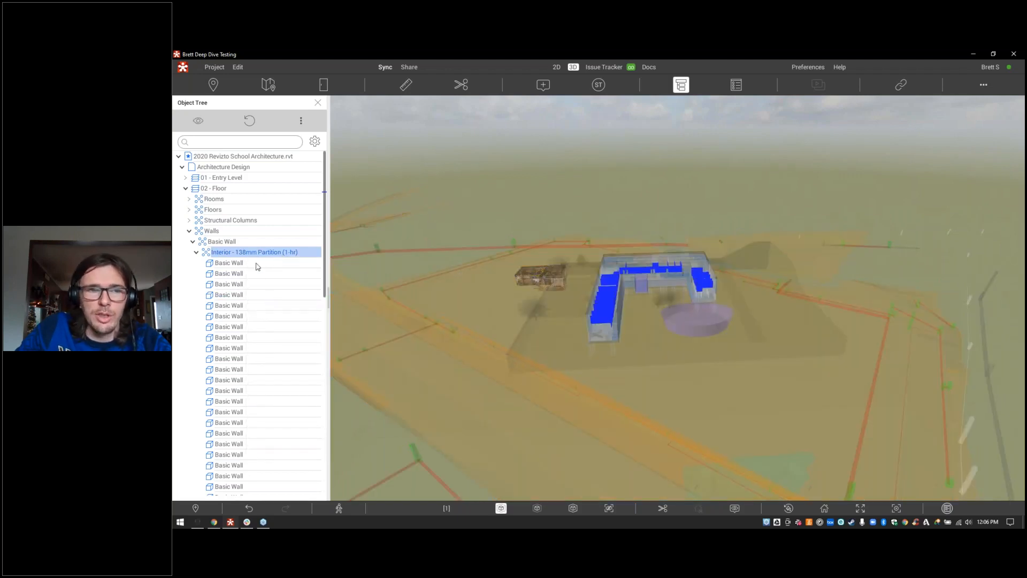
{"action": "double_click", "coordinate": [229, 263]}
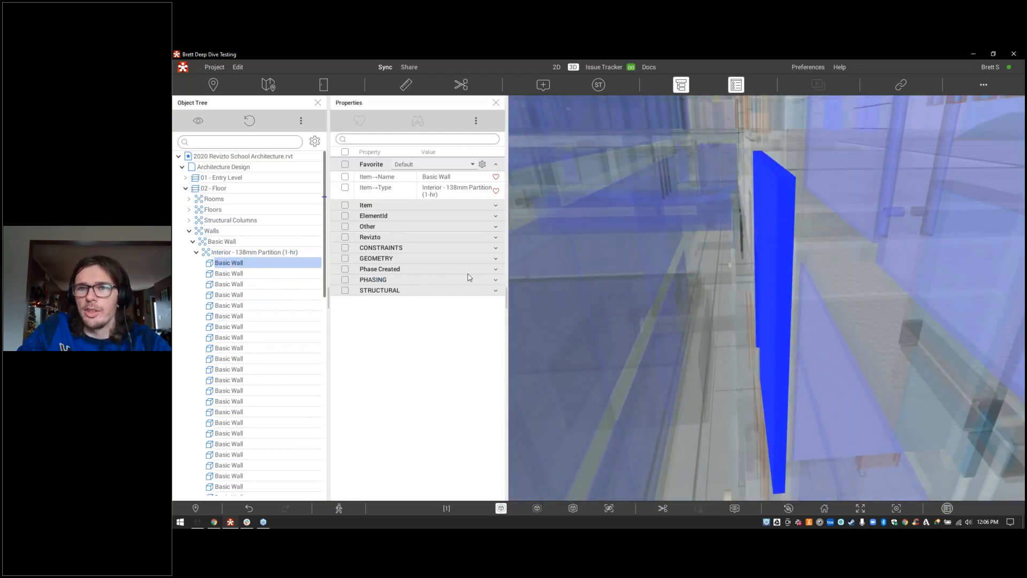
{"action": "right_click_drag", "start_coordinate": [749, 299], "coordinate": [837, 293]}
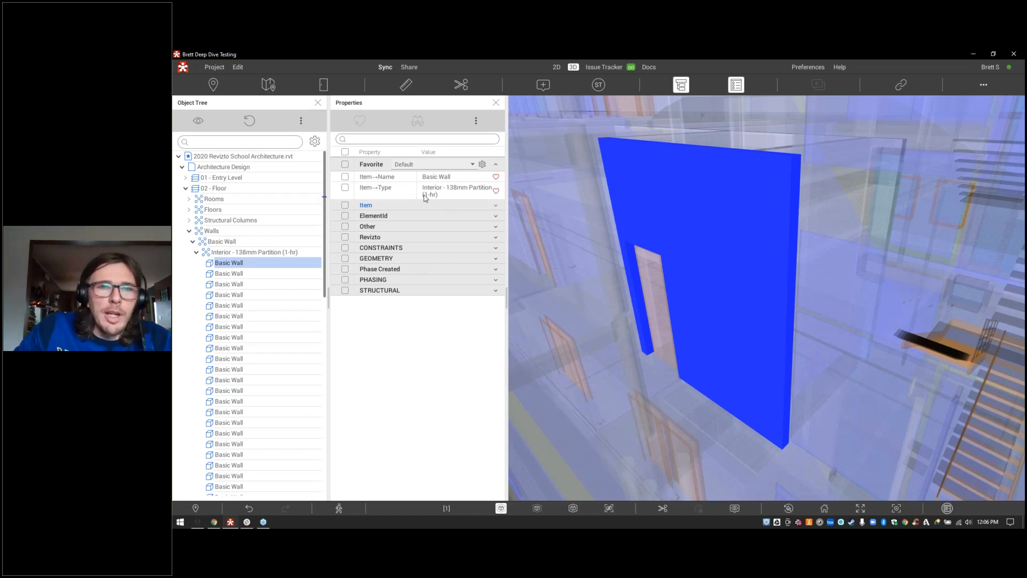
{"action": "left_click", "coordinate": [315, 142]}
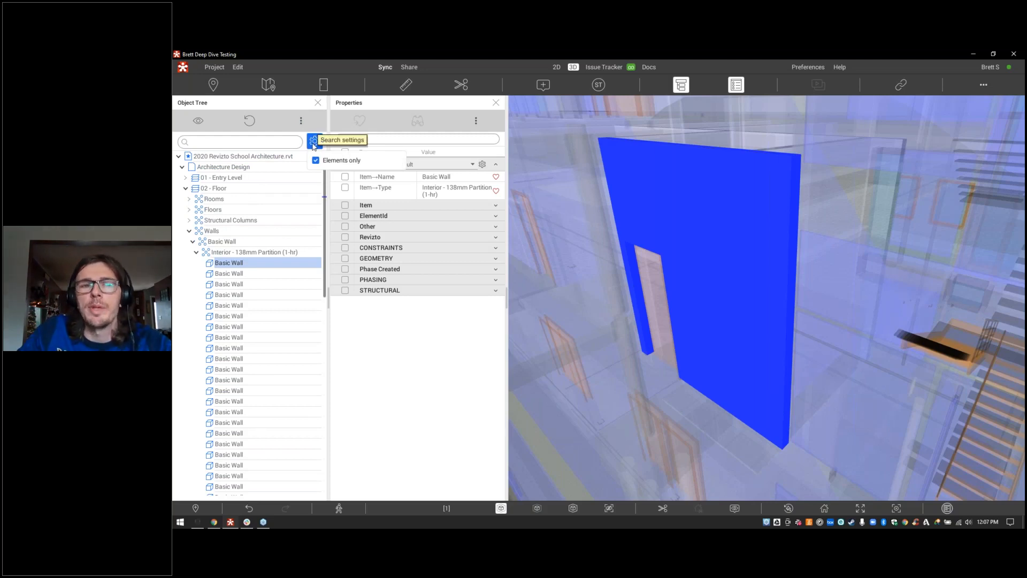
{"action": "left_click", "coordinate": [313, 144]}
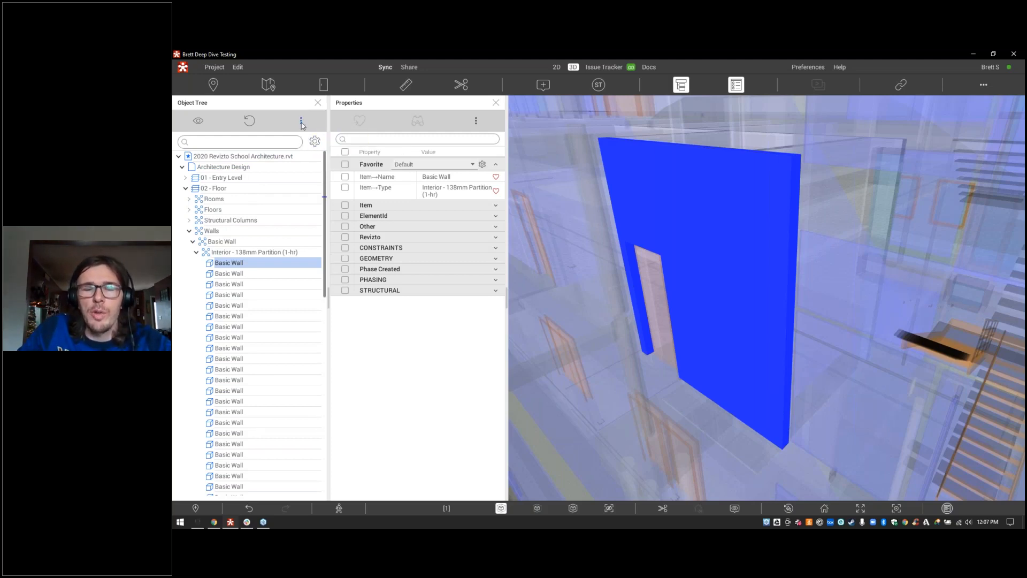
Step: Show only the blue wall, then isolate it with the rest of the model transparent
{"action": "right_click", "coordinate": [838, 155]}
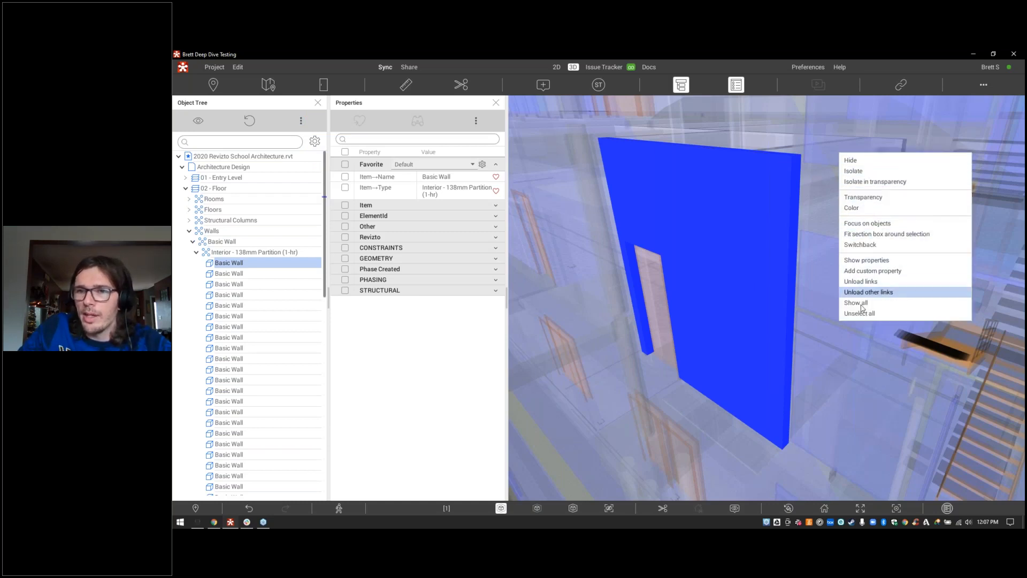
{"action": "left_click", "coordinate": [866, 172]}
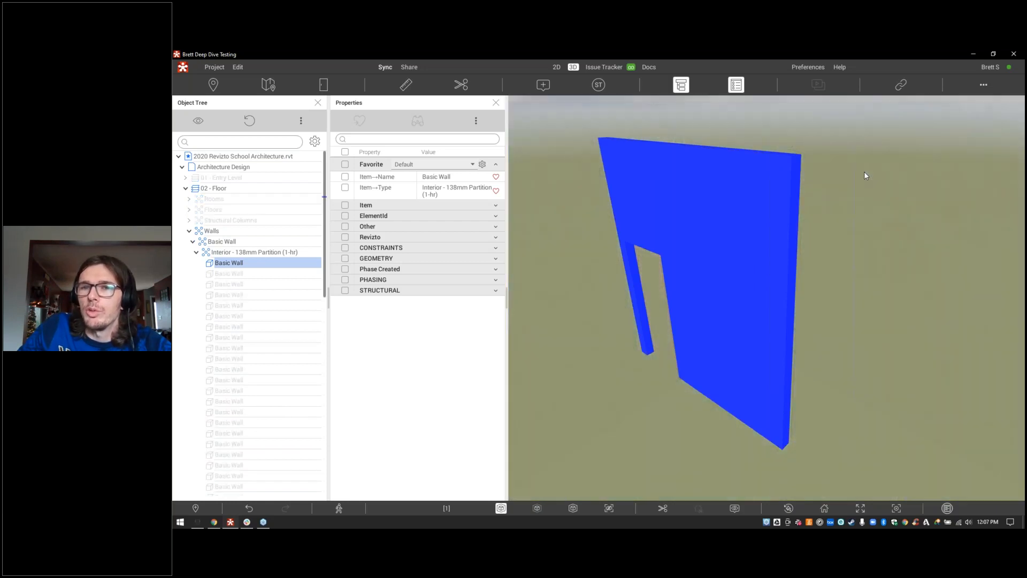
{"action": "right_click", "coordinate": [865, 173]}
{"action": "left_click", "coordinate": [889, 202]}
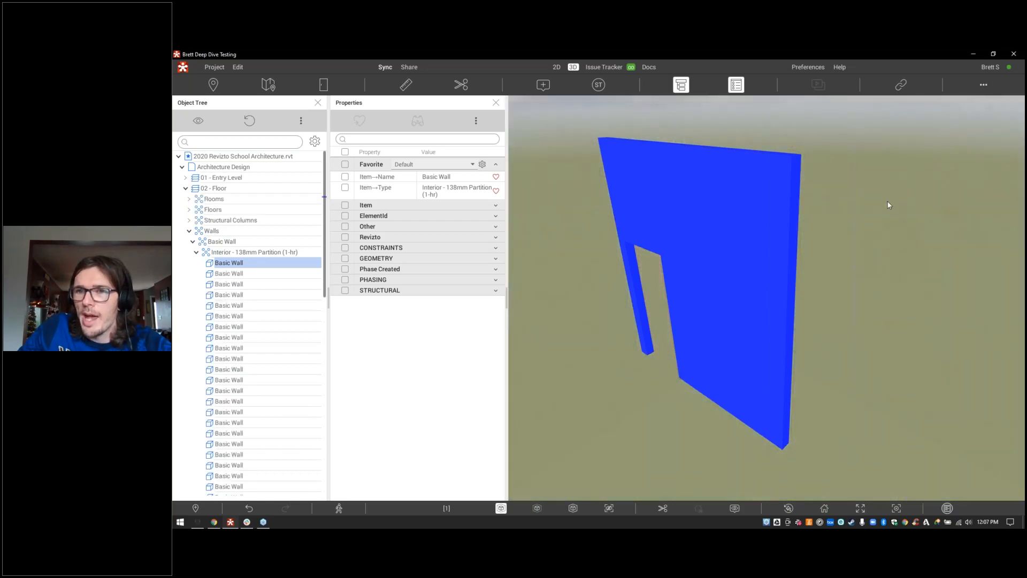
{"action": "right_click", "coordinate": [840, 238]}
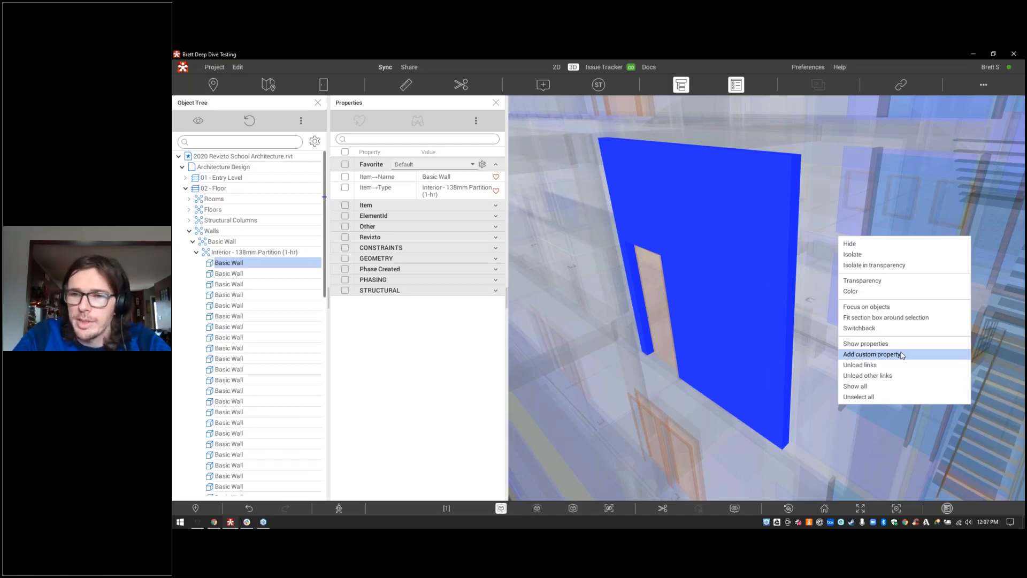
Step: Show all objects, isolate the Basic Wall in transparency via More, then return Home
{"action": "left_click", "coordinate": [858, 386]}
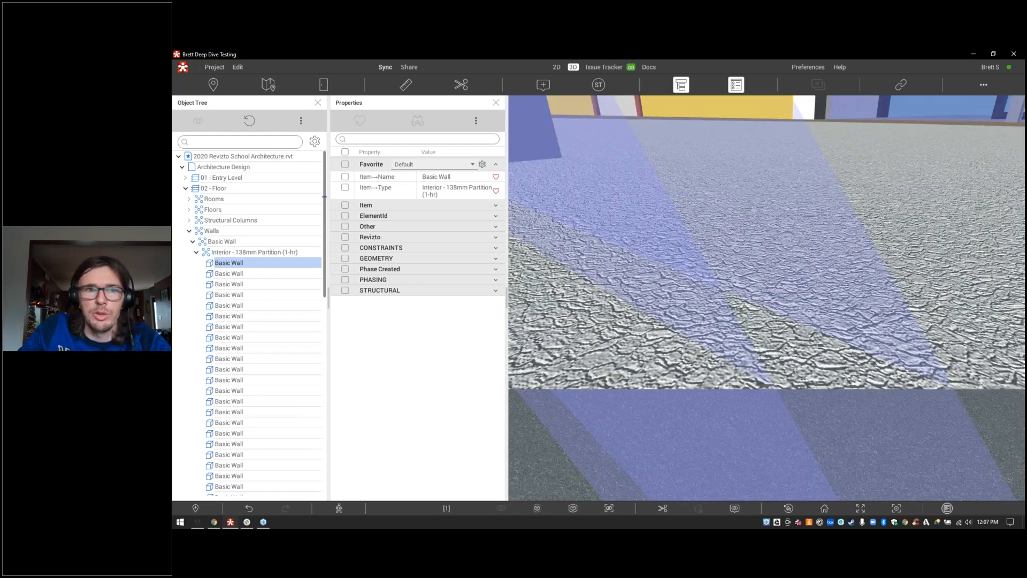
{"action": "right_click", "coordinate": [276, 266]}
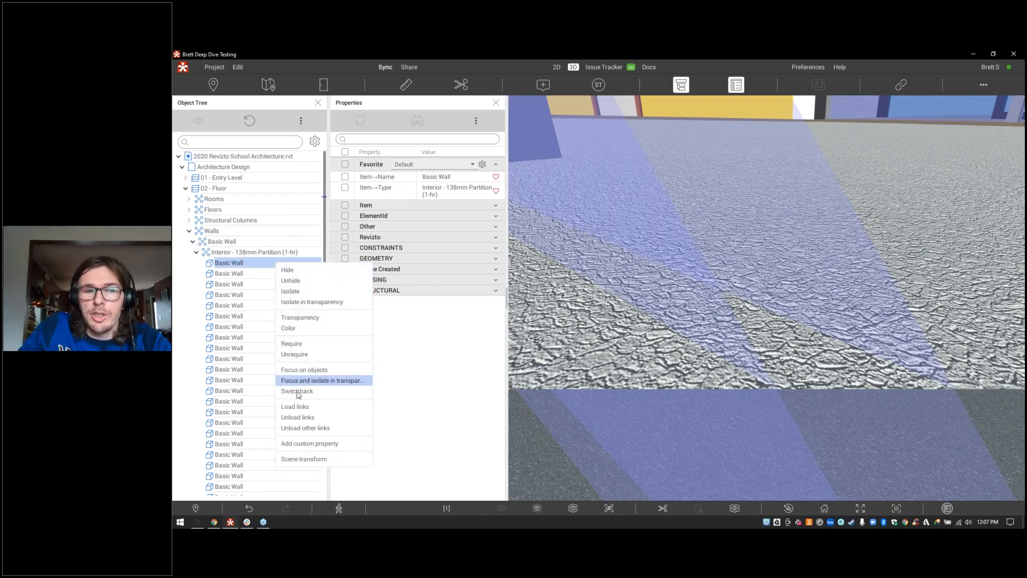
{"action": "left_click", "coordinate": [301, 122]}
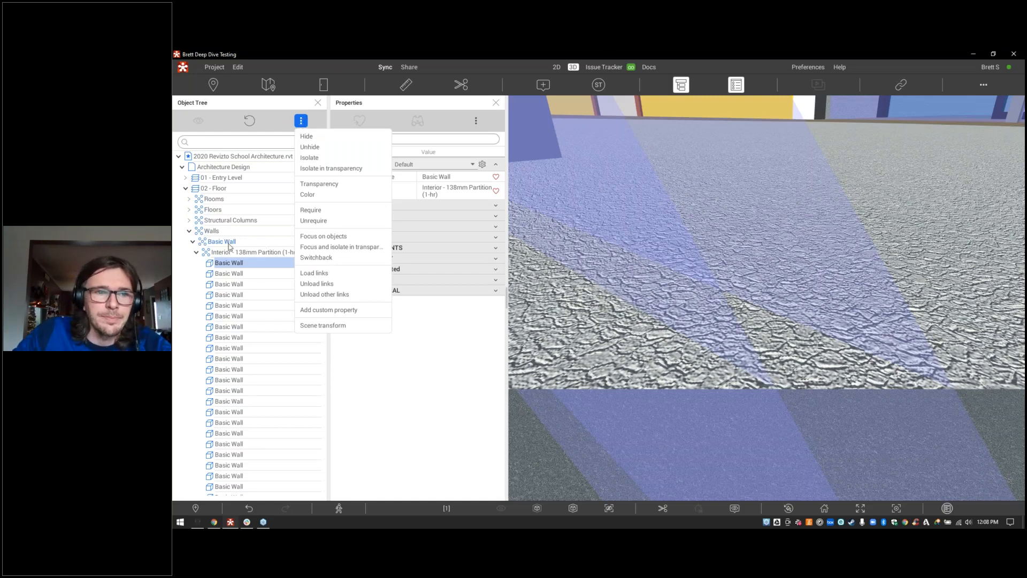
{"action": "left_click", "coordinate": [315, 170]}
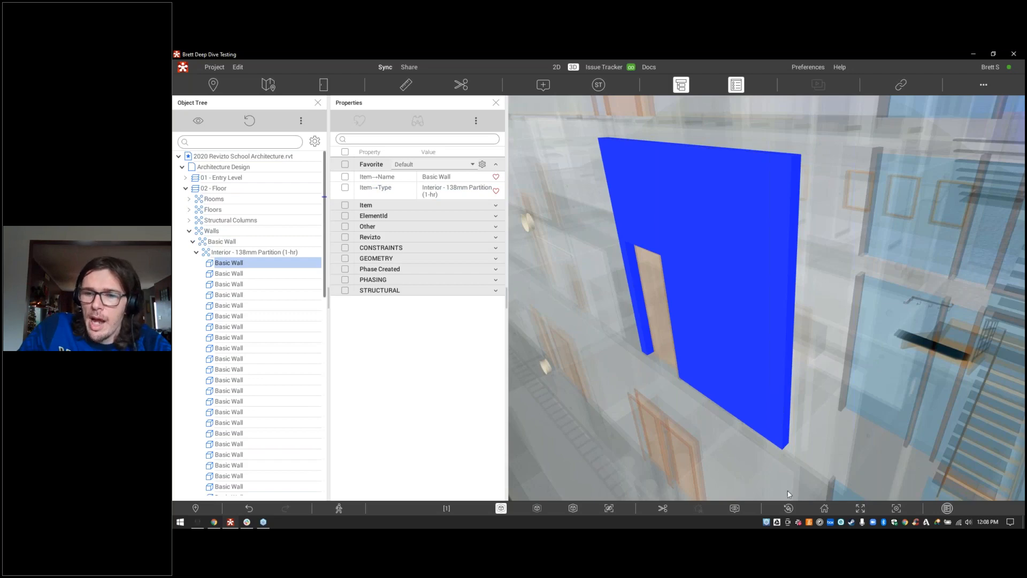
{"action": "left_click", "coordinate": [824, 508]}
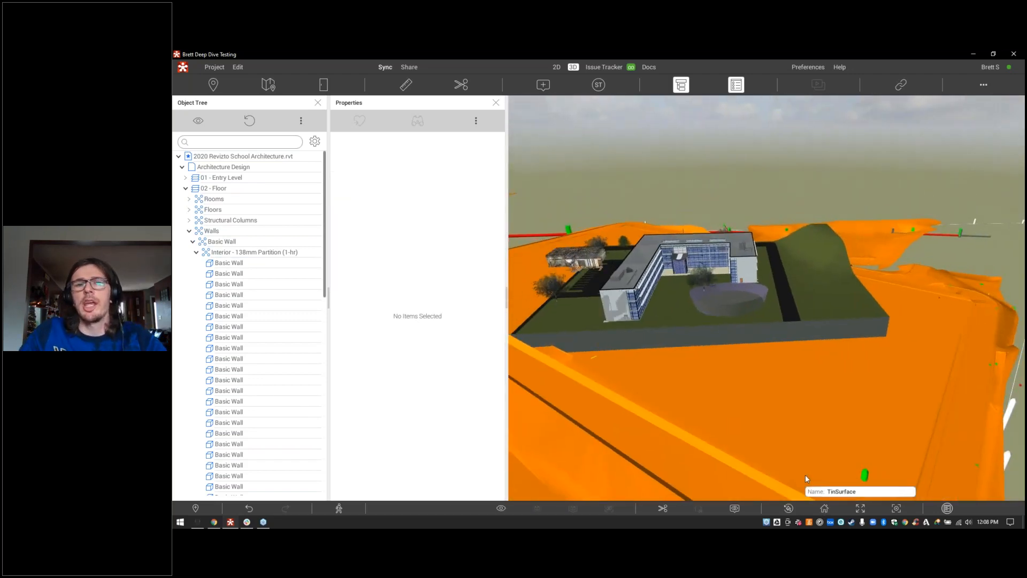
Step: Close Properties, search the object tree for 'door' and isolate the found doors in transparency
{"action": "left_click", "coordinate": [496, 102]}
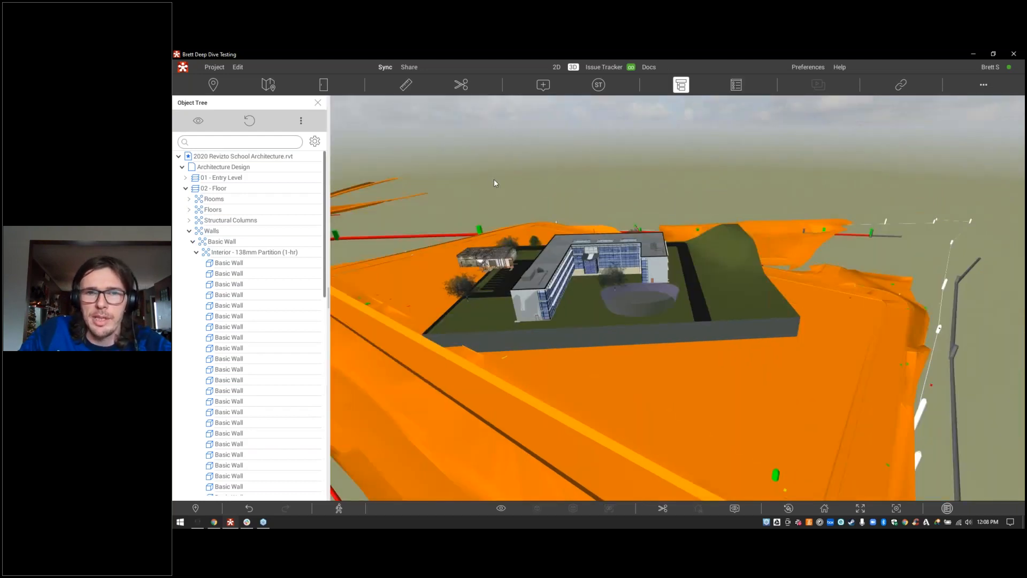
{"action": "middle_click_drag", "start_coordinate": [494, 180], "coordinate": [505, 186]}
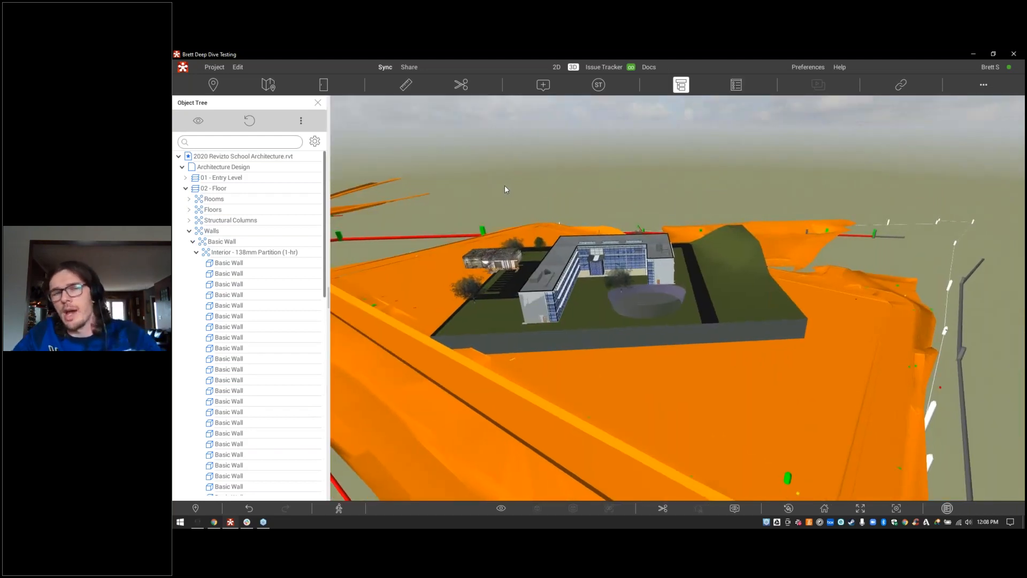
{"action": "left_click", "coordinate": [223, 145]}
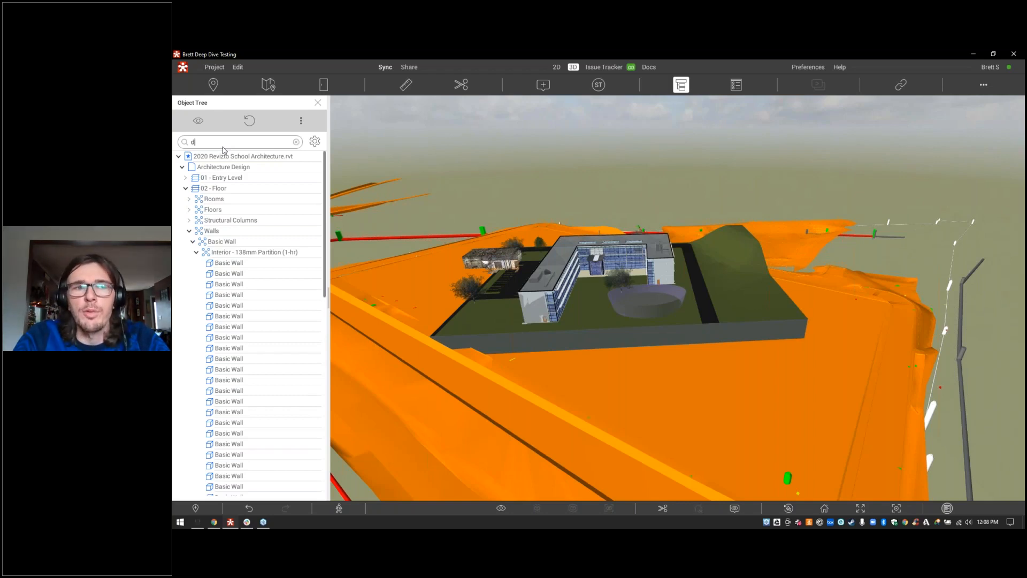
{"action": "type", "text": "door"}
{"action": "key", "text": "Return"}
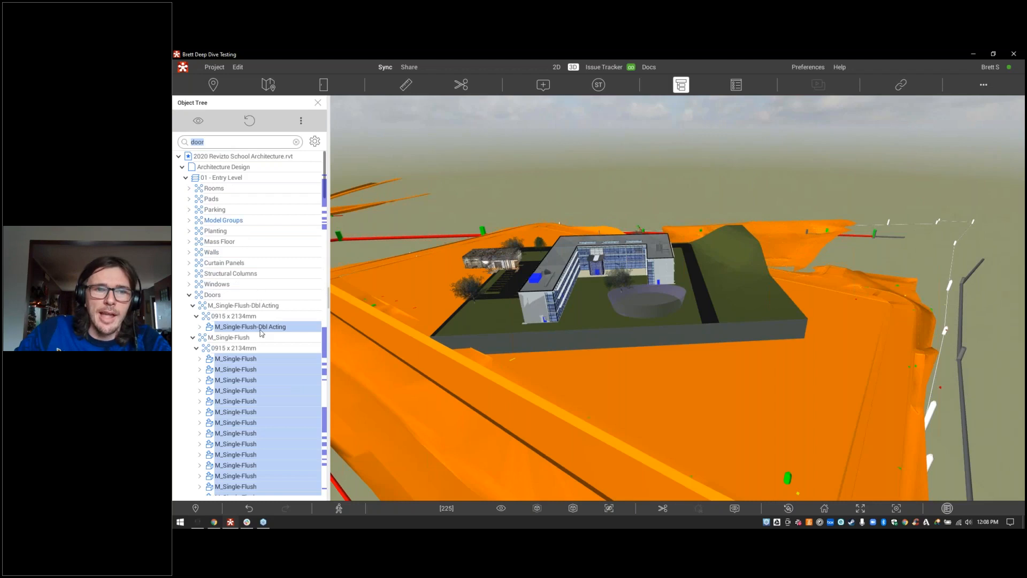
{"action": "right_click", "coordinate": [265, 331]}
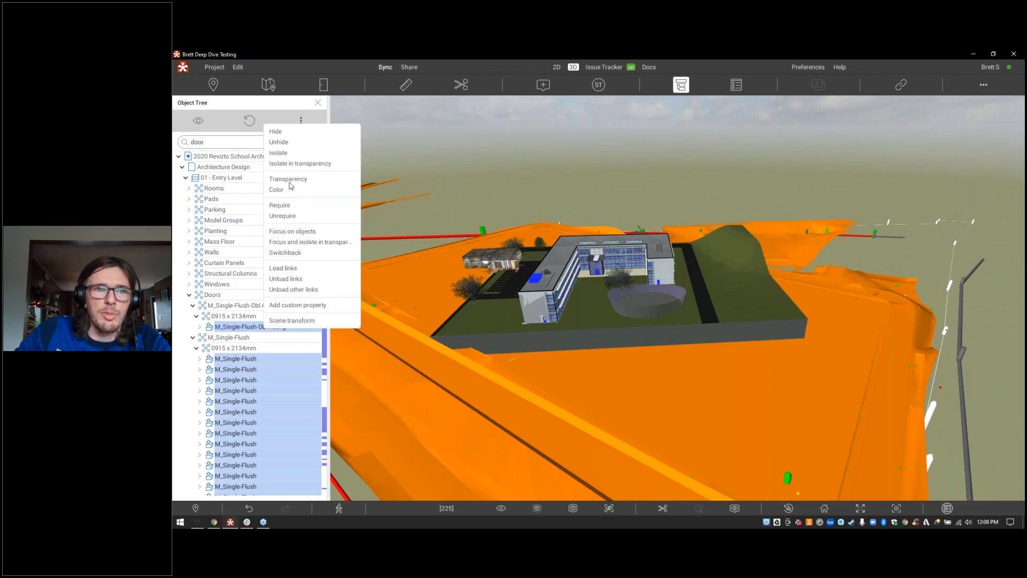
{"action": "left_click", "coordinate": [294, 164]}
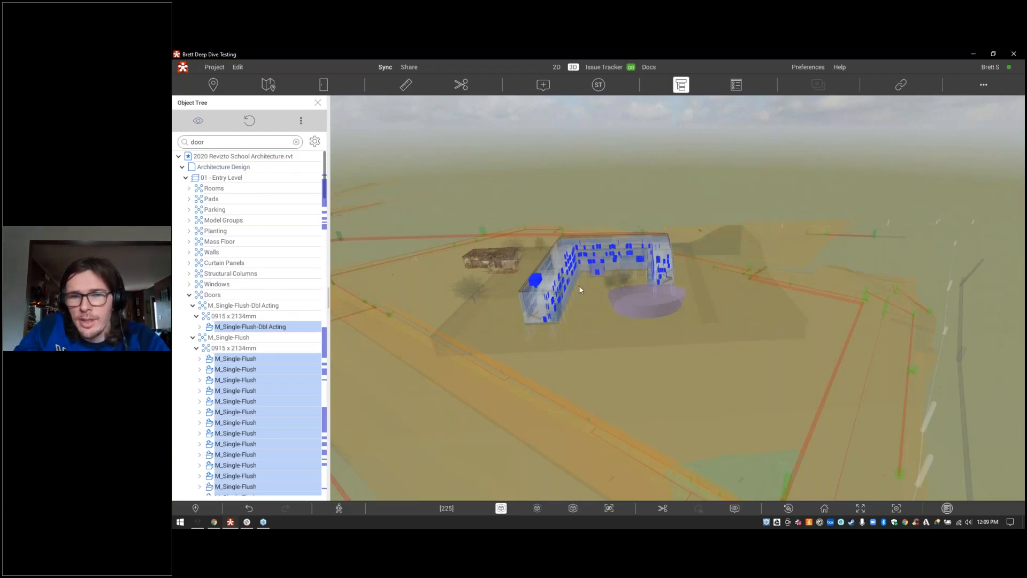
{"action": "mouse_move", "coordinate": [538, 283]}
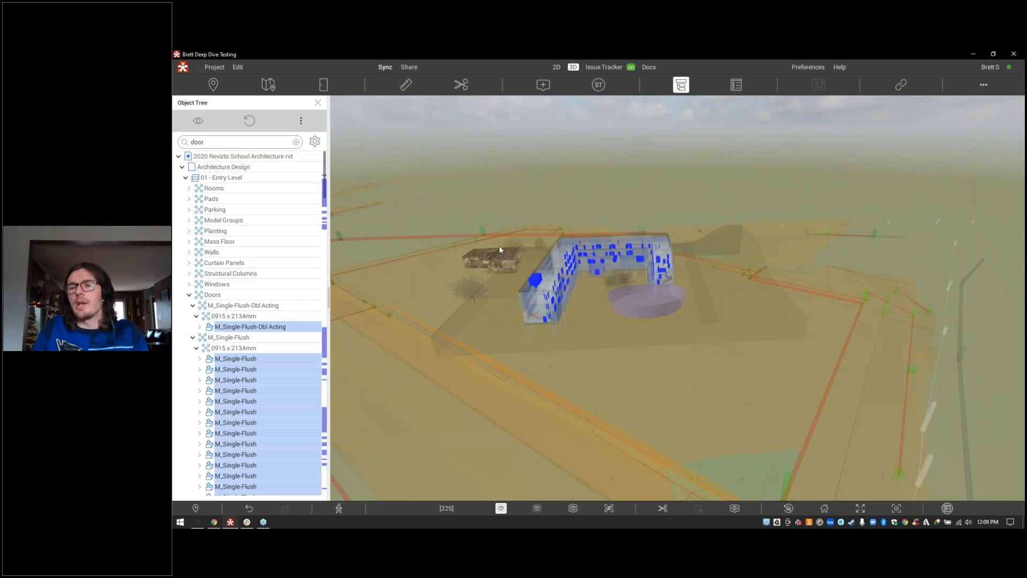
Step: Search the object tree for 'mullio', then for 'duct' to highlight the ductwork
{"action": "double_click", "coordinate": [244, 144]}
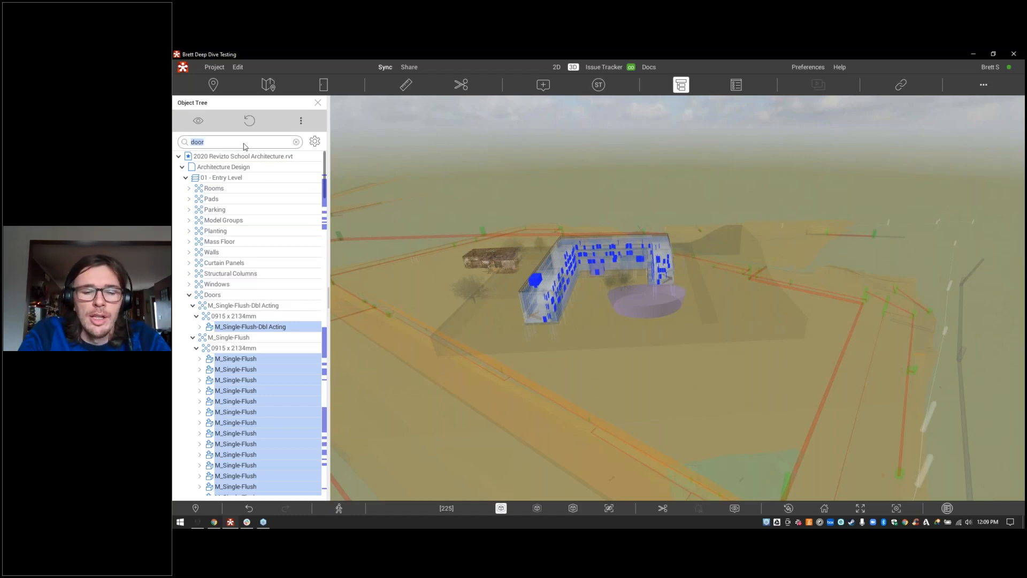
{"action": "type", "text": "g"}
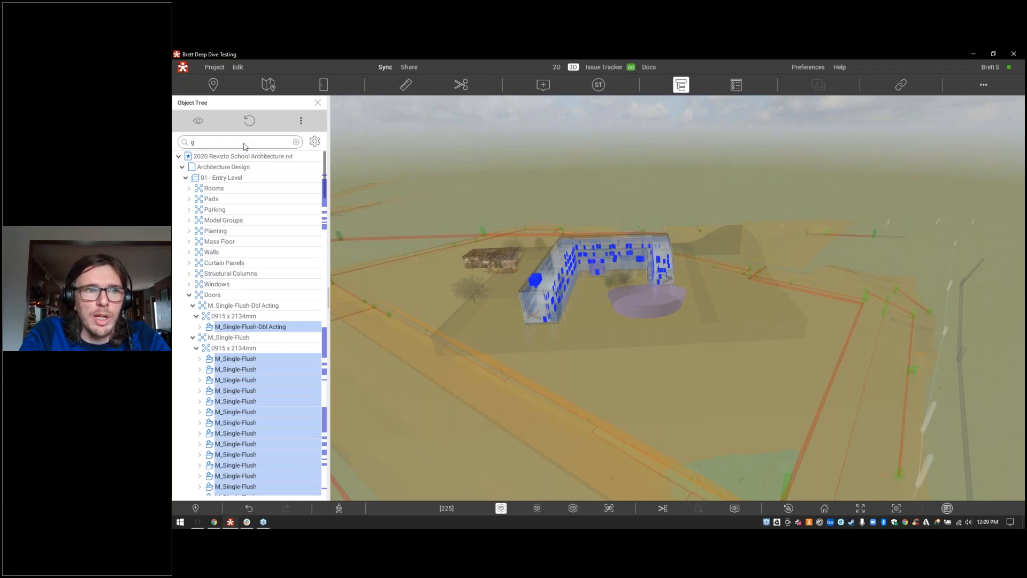
{"action": "key", "text": "BackSpace"}
{"action": "type", "text": "mullion"}
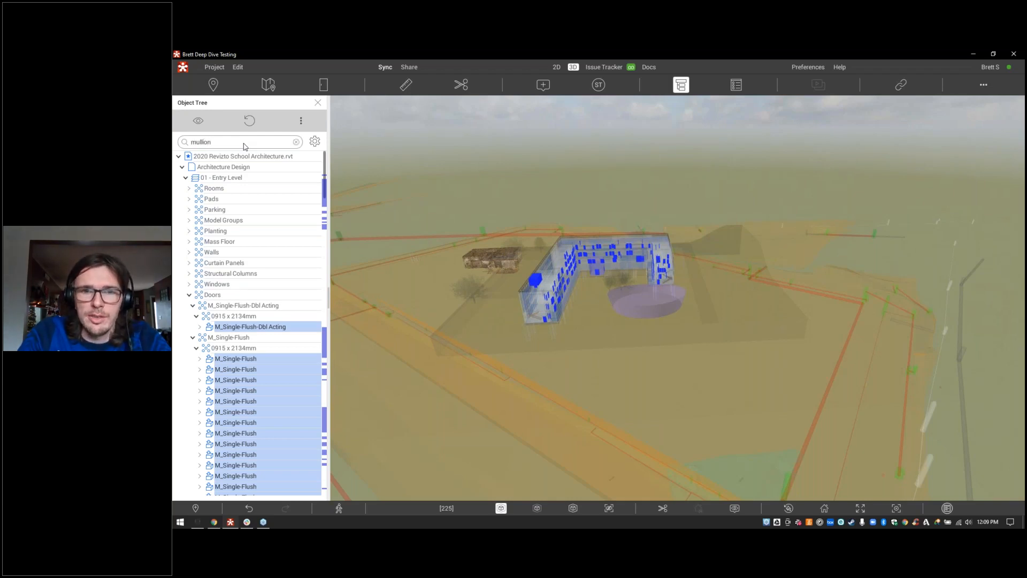
{"action": "key", "text": "Return"}
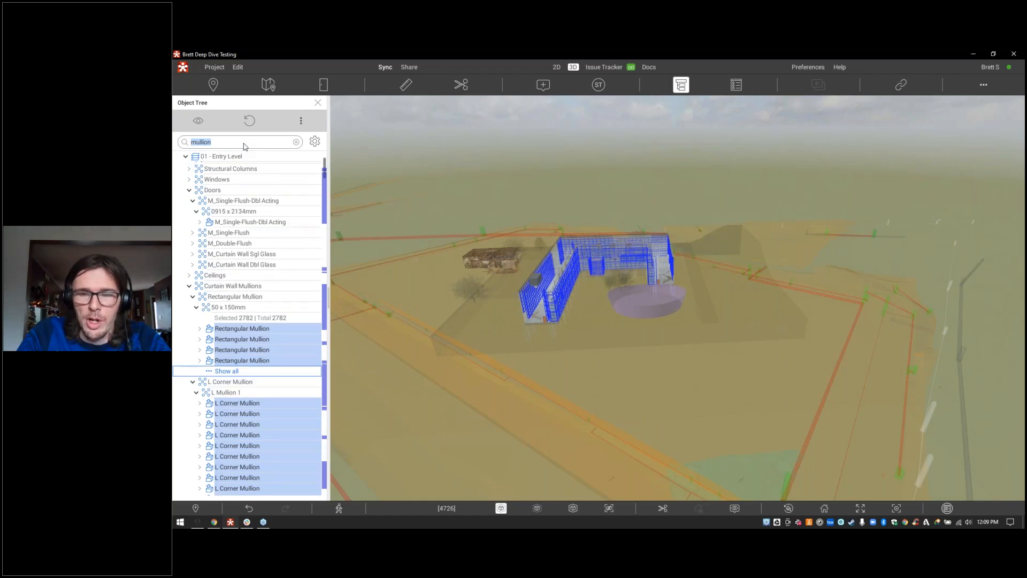
{"action": "key", "text": "BackSpace"}
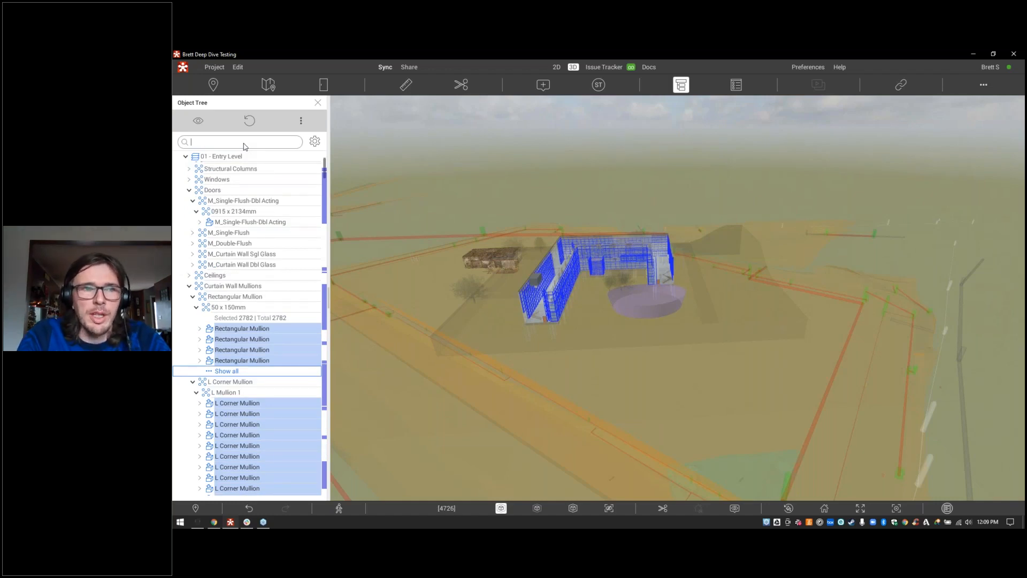
{"action": "type", "text": "duct"}
{"action": "key", "text": "Return"}
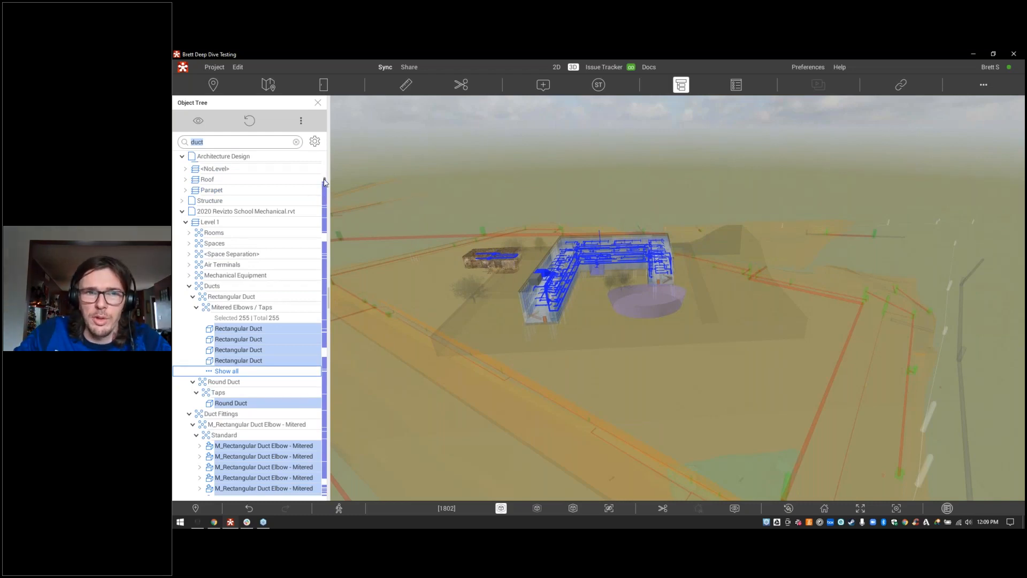
{"action": "left_click_drag", "start_coordinate": [324, 184], "coordinate": [324, 301]}
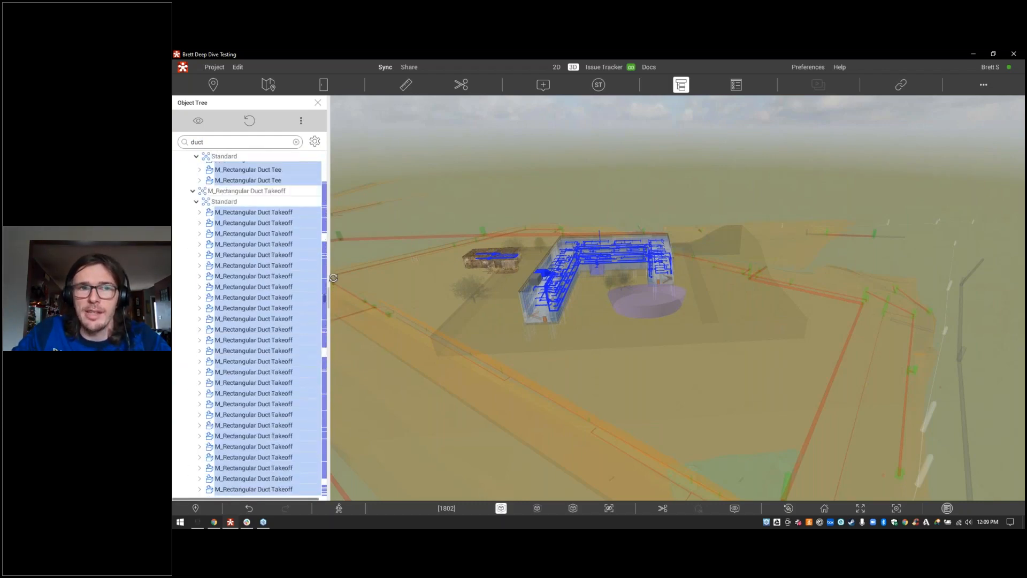
{"action": "left_click_drag", "start_coordinate": [329, 222], "coordinate": [324, 151]}
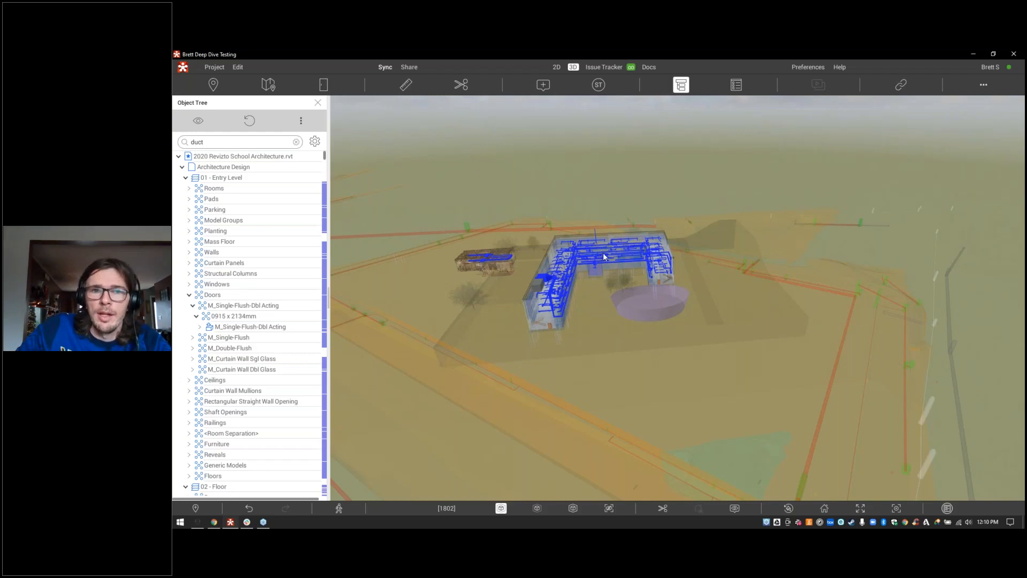
Step: Expand the M_Double-Flush door type and its 1830 x 2134mm node
{"action": "scroll", "coordinate": [305, 268], "scroll_direction": "down", "scroll_amount": 4}
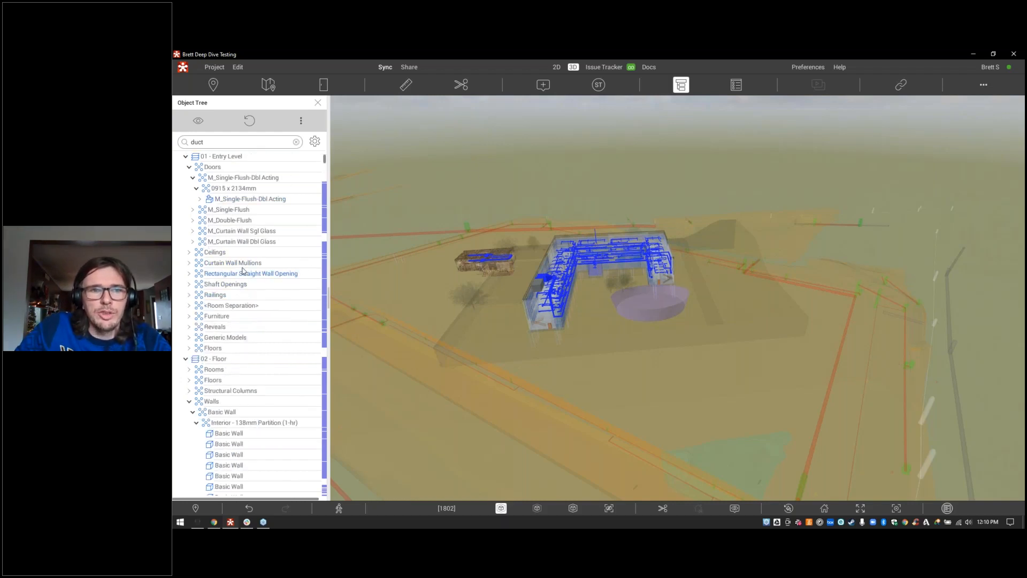
{"action": "left_click", "coordinate": [193, 221]}
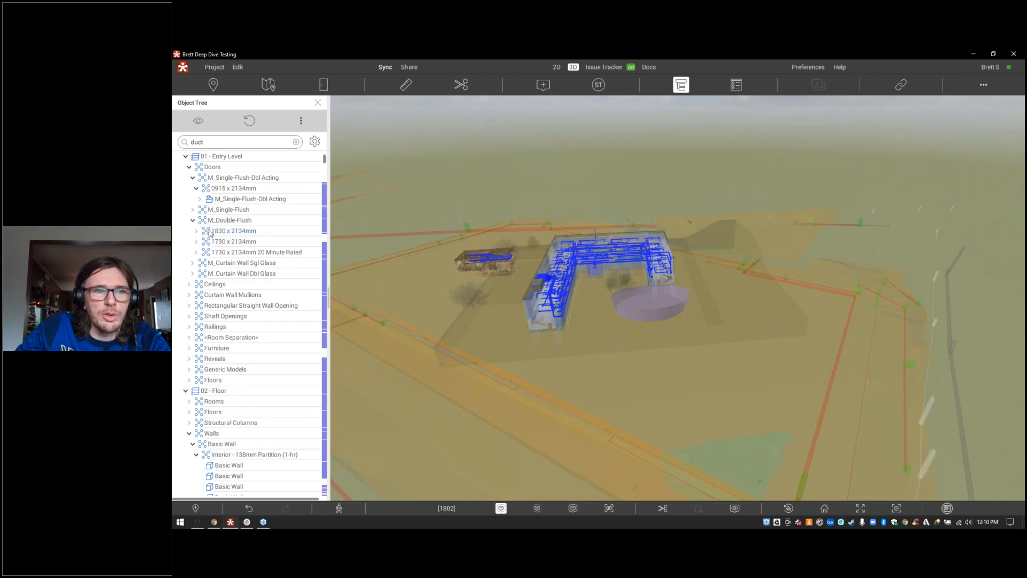
{"action": "left_click", "coordinate": [197, 231]}
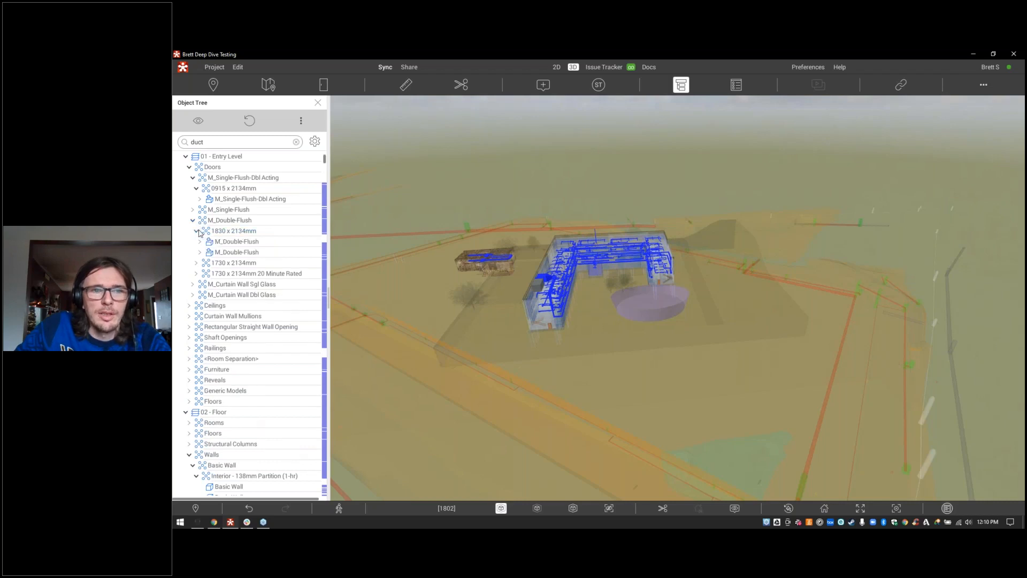
Step: Fly to the M_Double-Flush door, orbit around it, and isolate it
{"action": "double_click", "coordinate": [230, 242]}
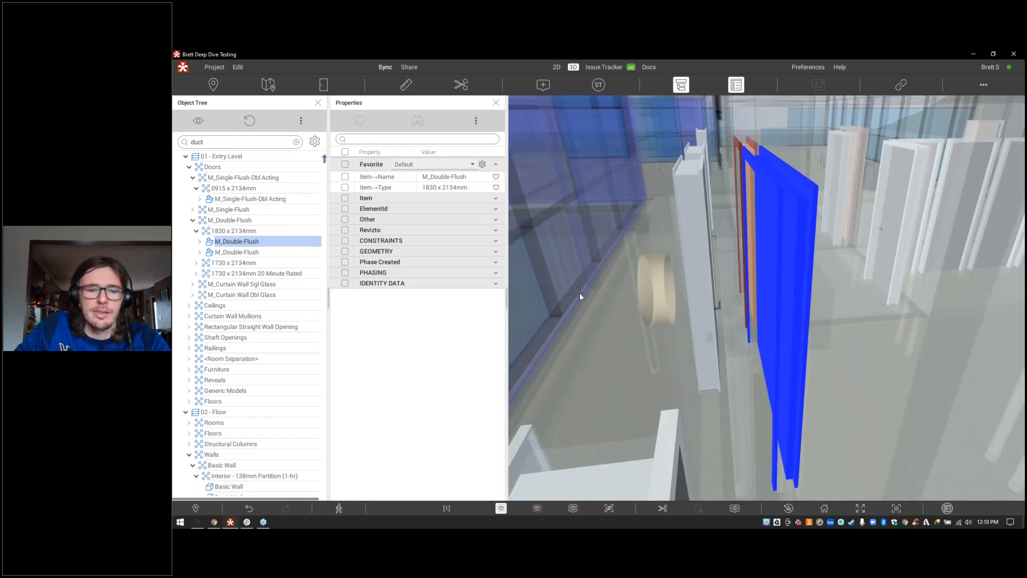
{"action": "left_click_drag", "start_coordinate": [579, 294], "coordinate": [626, 290]}
{"action": "left_click_drag", "start_coordinate": [686, 278], "coordinate": [697, 279]}
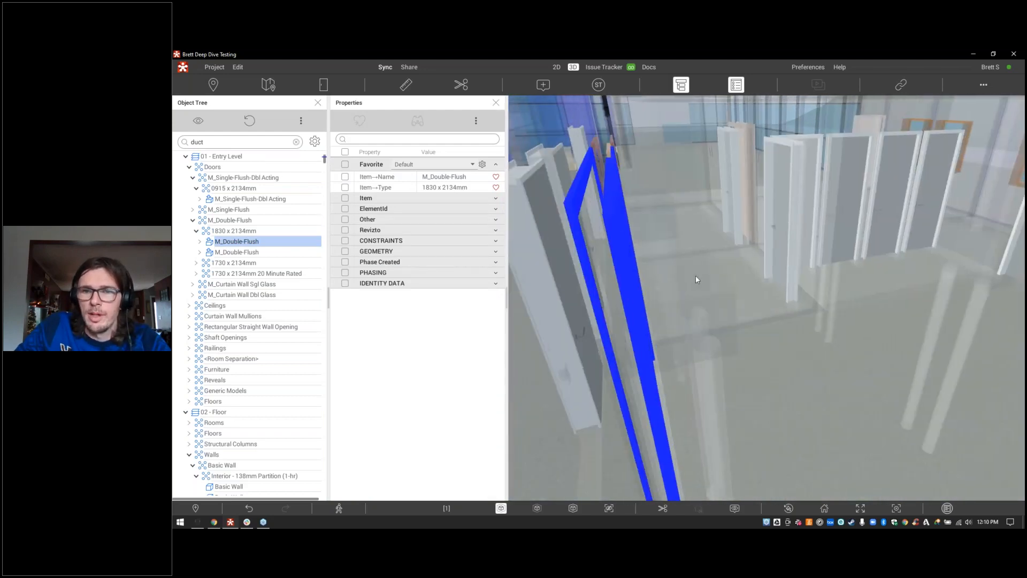
{"action": "left_click_drag", "start_coordinate": [633, 296], "coordinate": [736, 291]}
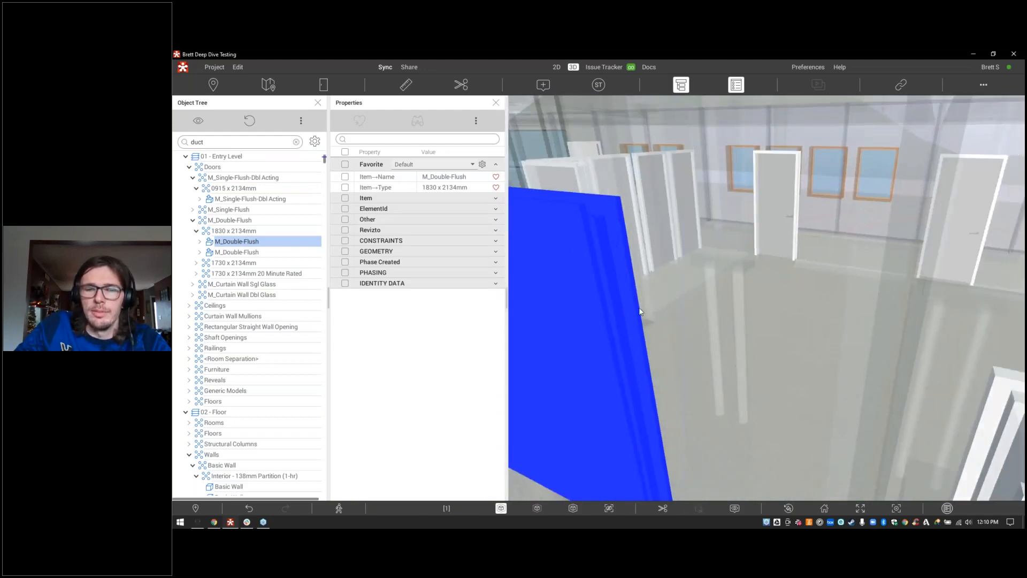
{"action": "left_click_drag", "start_coordinate": [642, 313], "coordinate": [643, 292]}
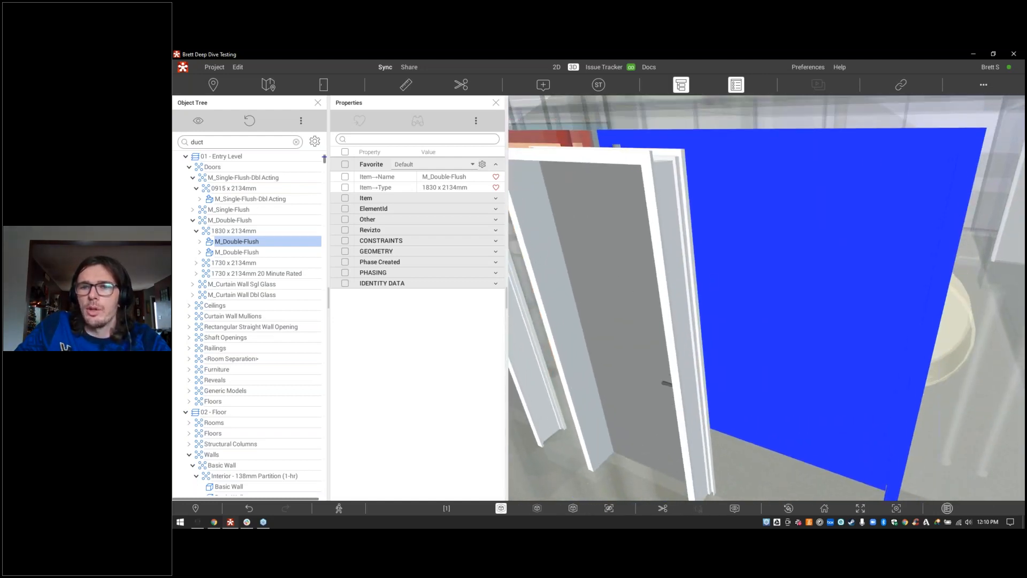
{"action": "right_click", "coordinate": [713, 278]}
{"action": "left_click", "coordinate": [733, 297]}
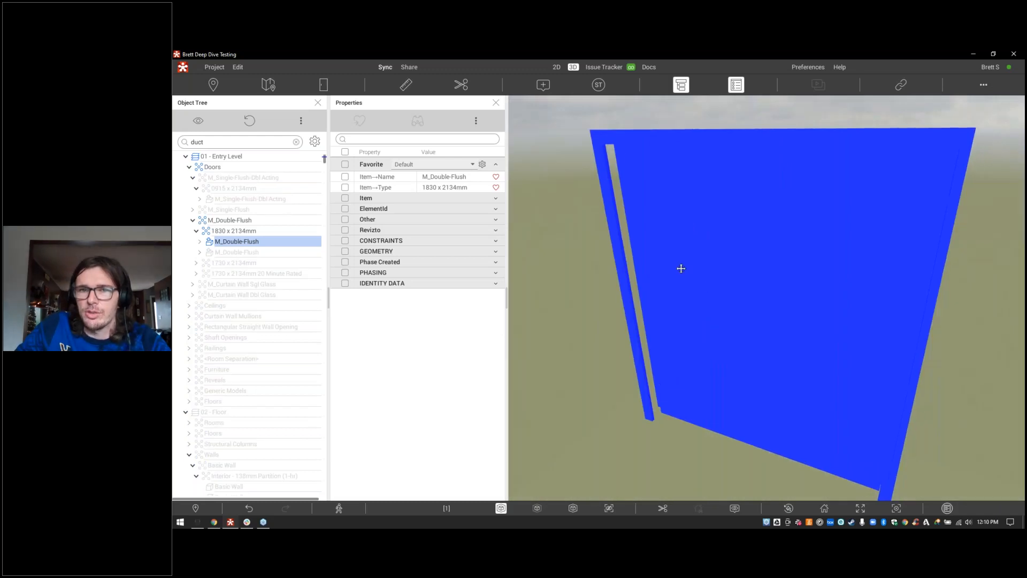
Step: Expand the Item, ElementId, Other and Revizto property groups and open the panel's extra options
{"action": "left_click", "coordinate": [447, 198]}
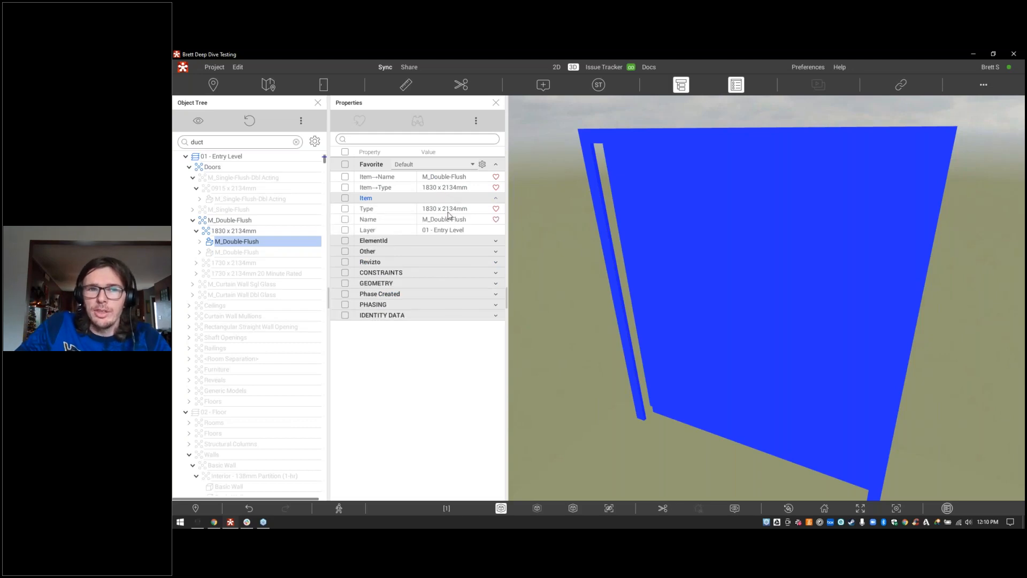
{"action": "left_click", "coordinate": [447, 241]}
{"action": "left_click", "coordinate": [448, 262]}
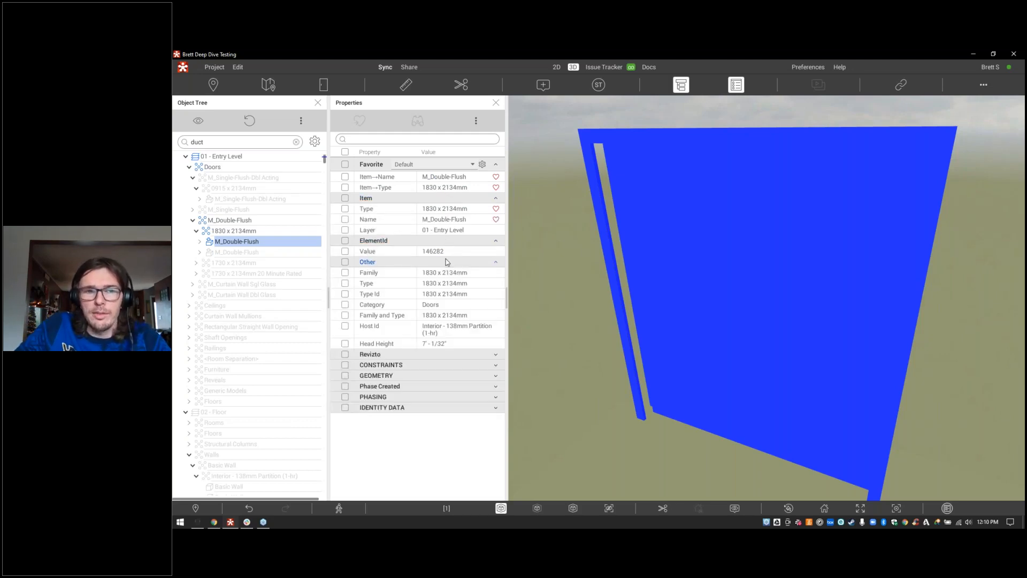
{"action": "left_click", "coordinate": [441, 355]}
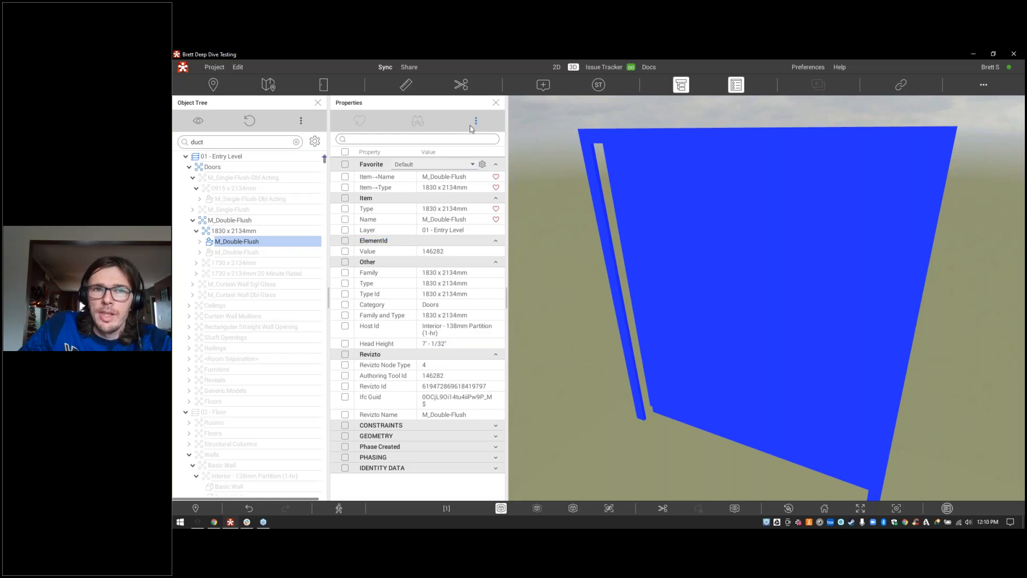
{"action": "left_click", "coordinate": [475, 122]}
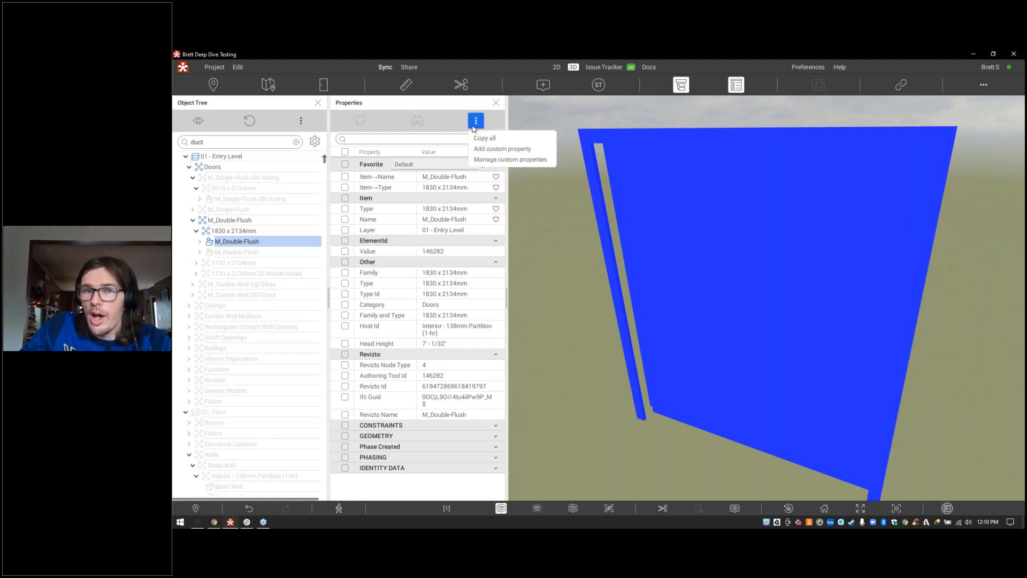
{"action": "left_click", "coordinate": [480, 161]}
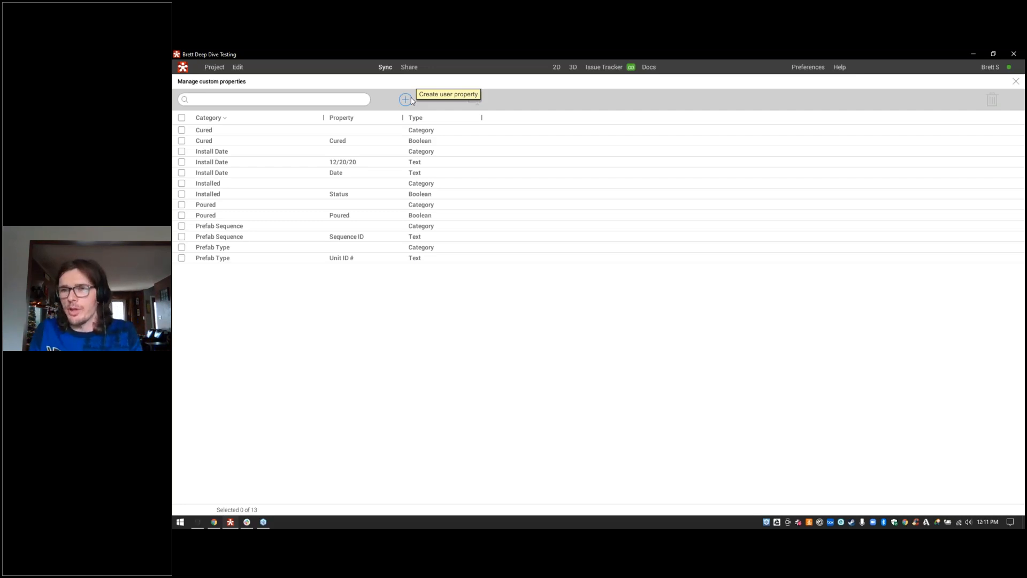
{"action": "left_click", "coordinate": [1016, 82]}
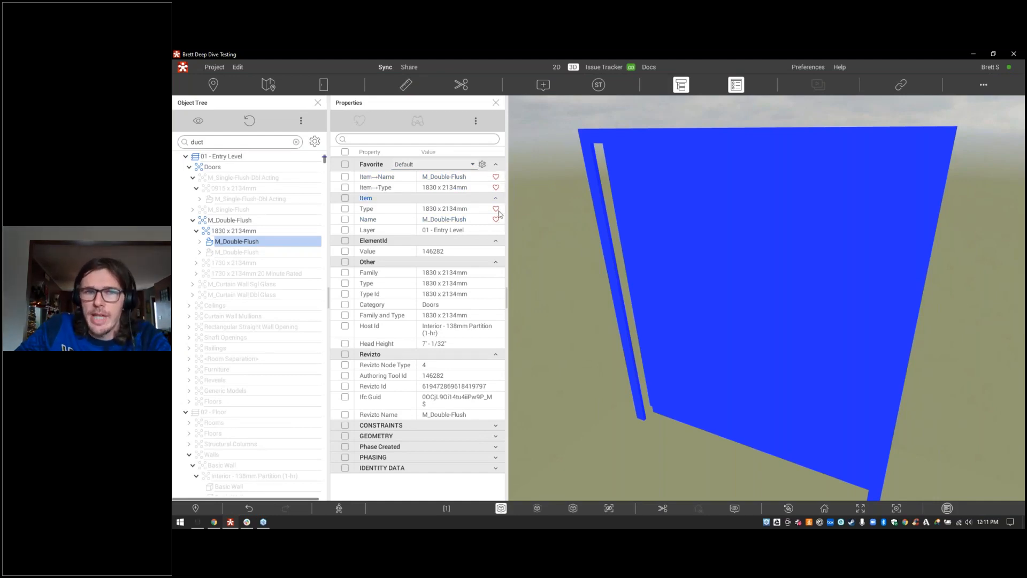
Step: Choose the Structural Team favourites preset and collapse the Item, ElementId, Other and Revizto groups
{"action": "left_click", "coordinate": [472, 165]}
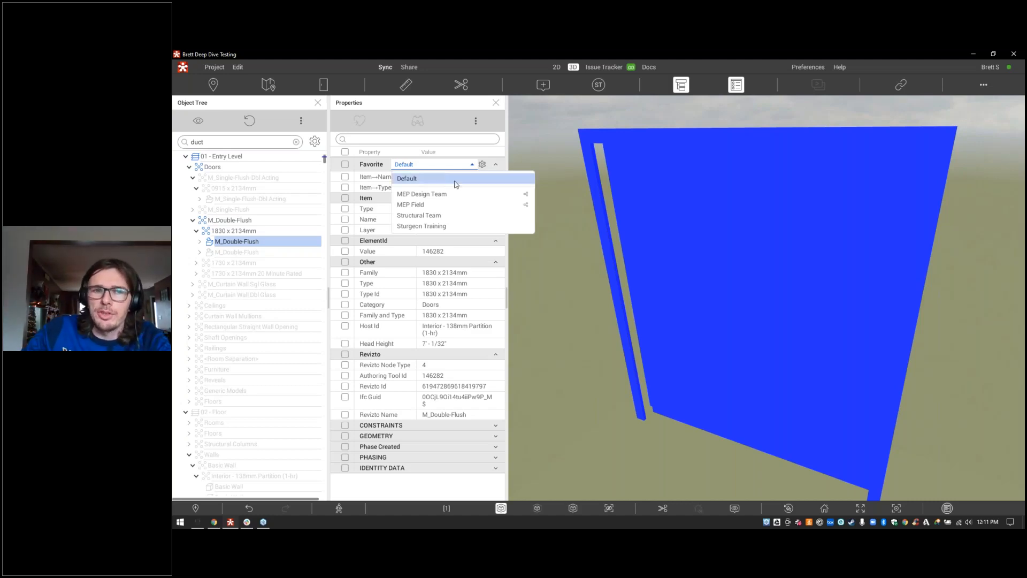
{"action": "left_click", "coordinate": [435, 216]}
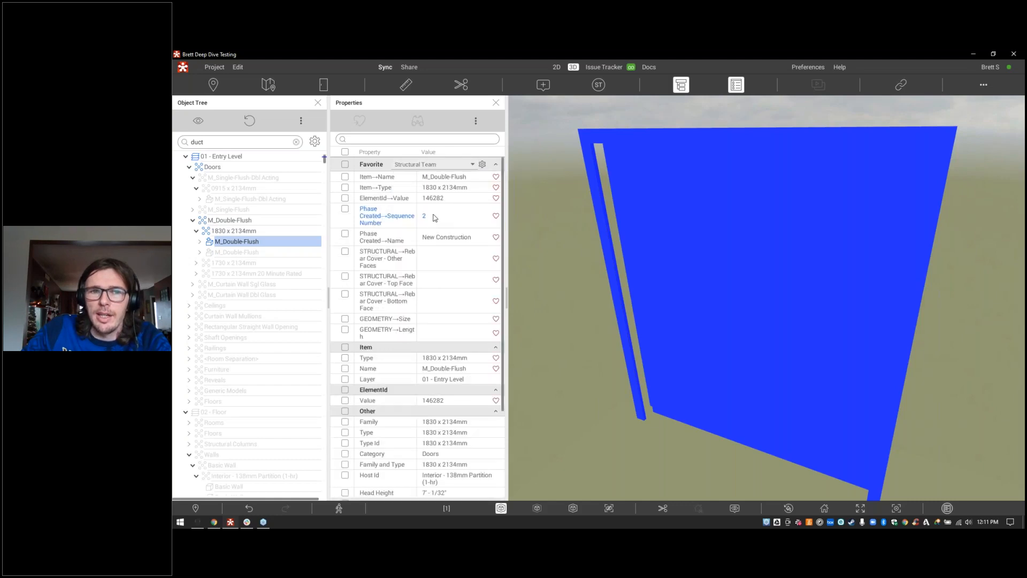
{"action": "left_click", "coordinate": [496, 347]}
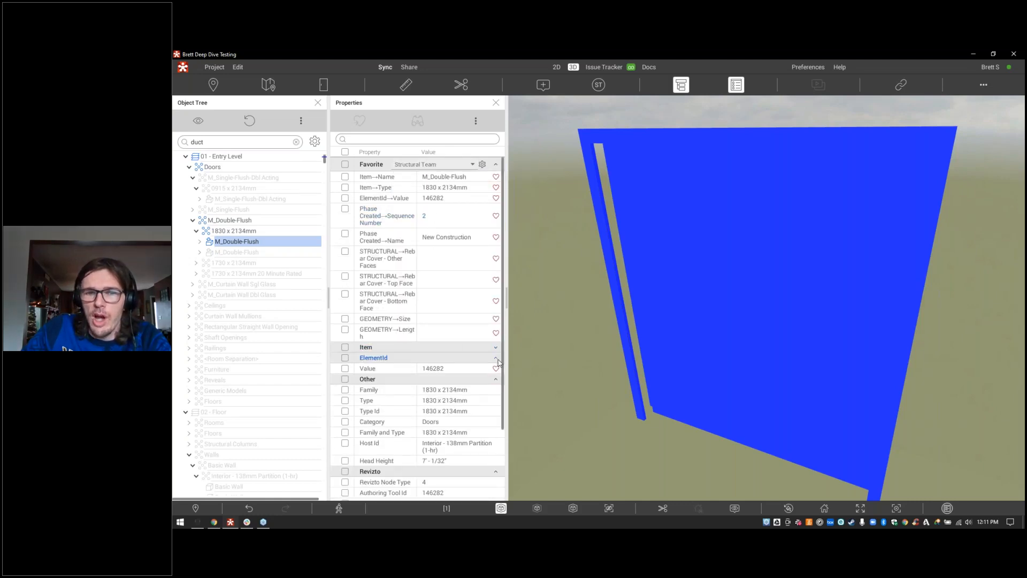
{"action": "left_click", "coordinate": [497, 358]}
{"action": "left_click", "coordinate": [496, 368]}
{"action": "left_click", "coordinate": [497, 381]}
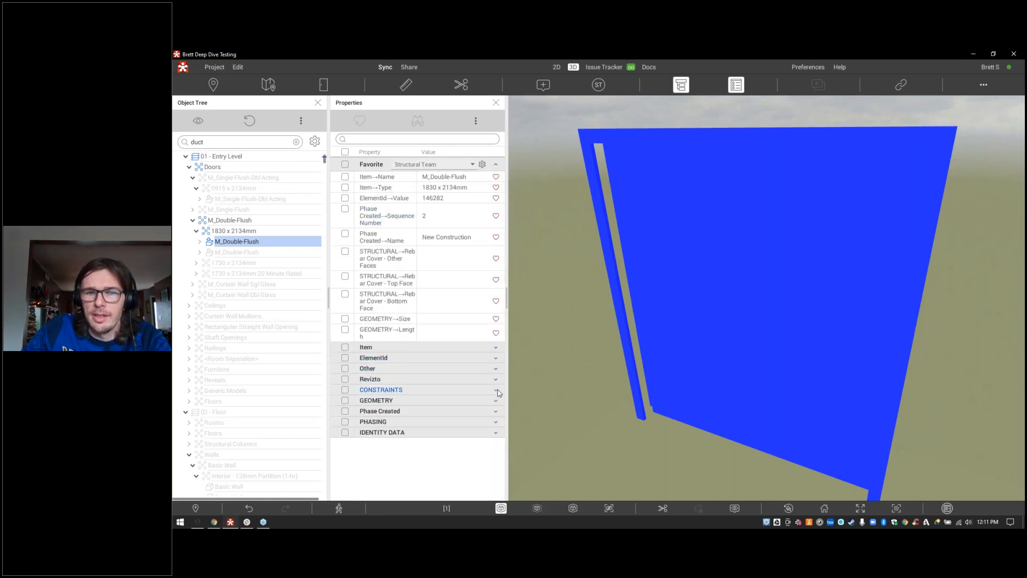
Step: Try the MEP Design Team and MEP Field presets, then return to Structural Team
{"action": "left_click", "coordinate": [426, 166]}
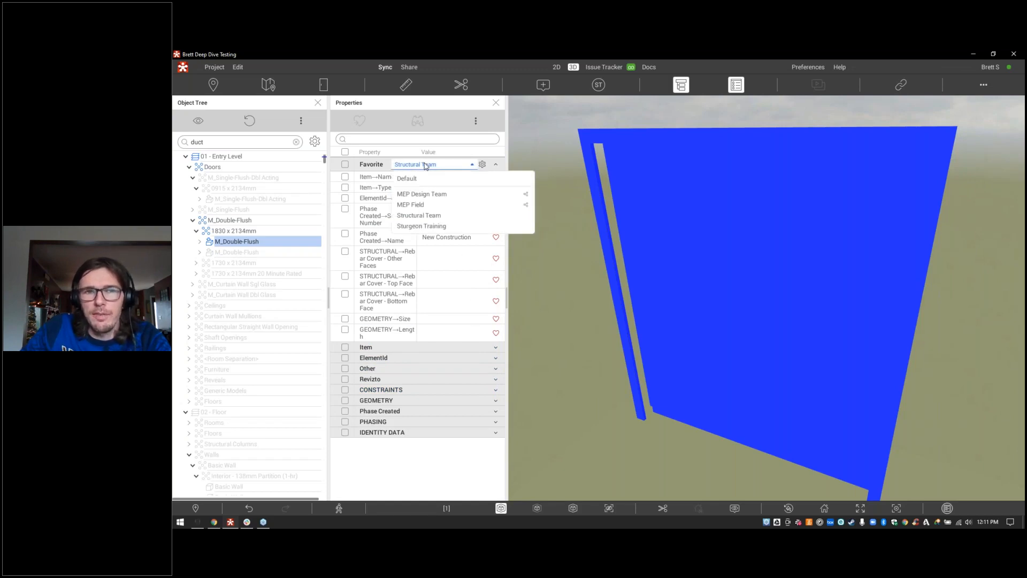
{"action": "left_click", "coordinate": [426, 194]}
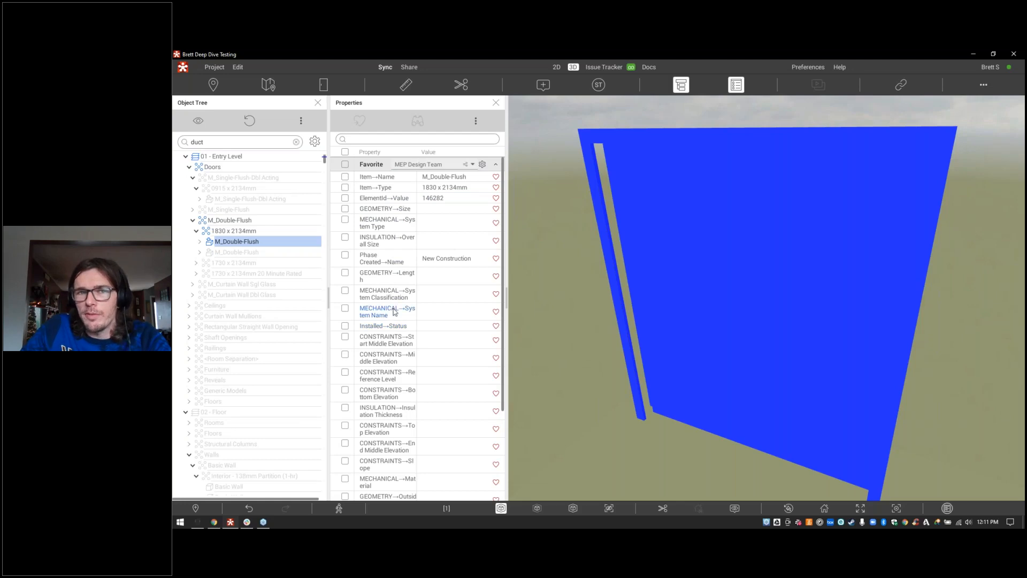
{"action": "left_click", "coordinate": [452, 168]}
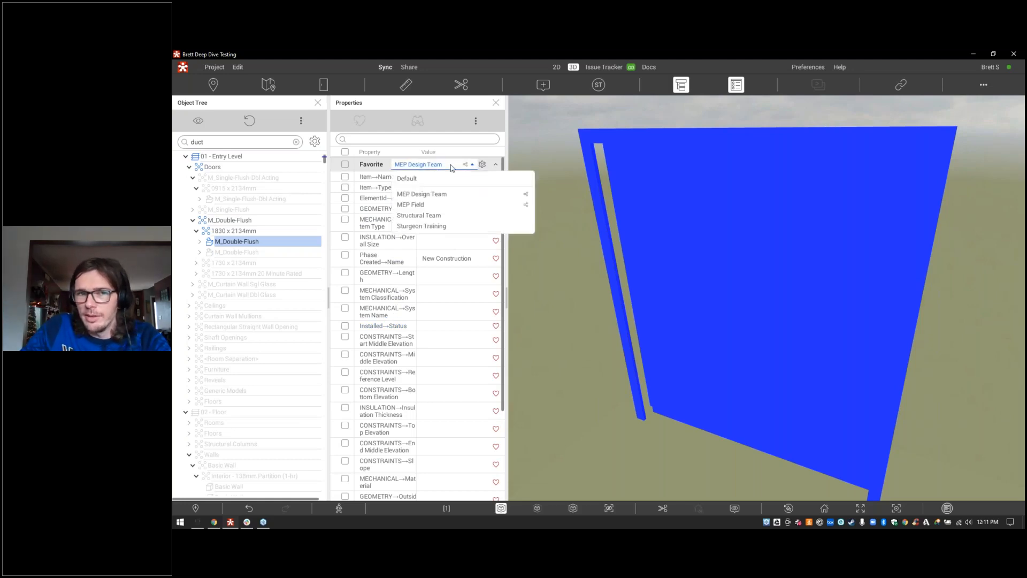
{"action": "left_click", "coordinate": [428, 204]}
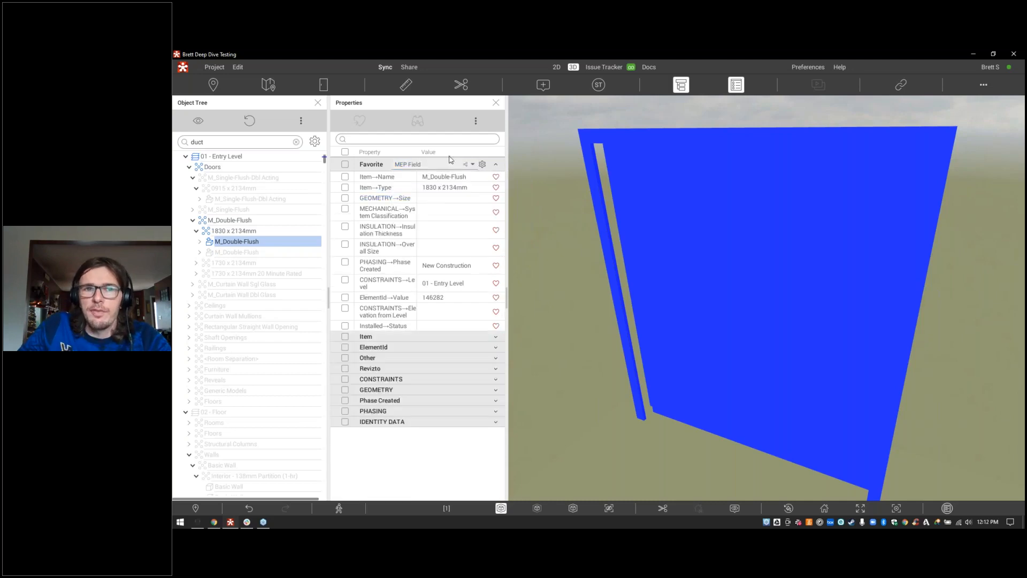
{"action": "left_click", "coordinate": [451, 167]}
{"action": "left_click", "coordinate": [434, 215]}
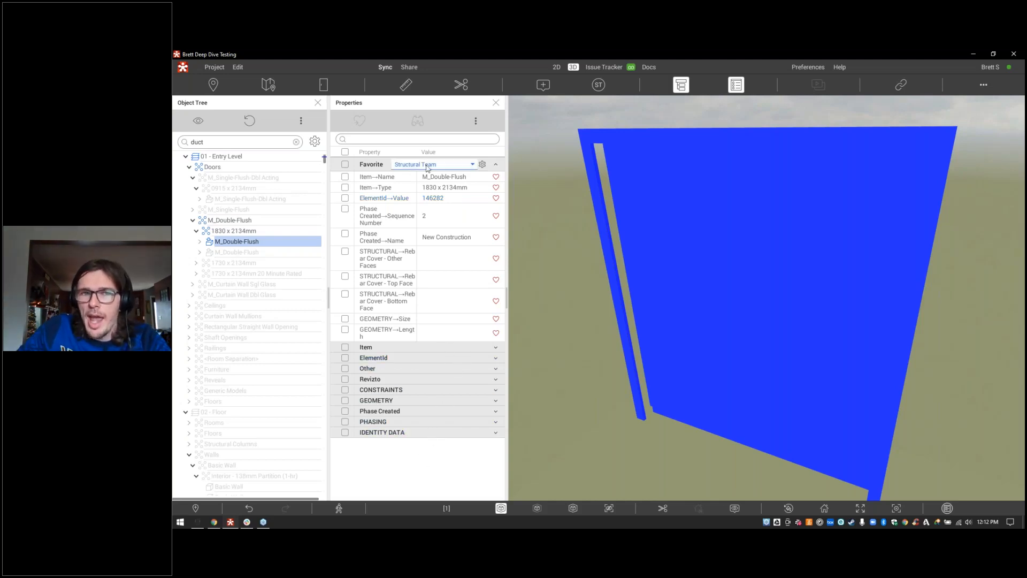
{"action": "left_click", "coordinate": [482, 165]}
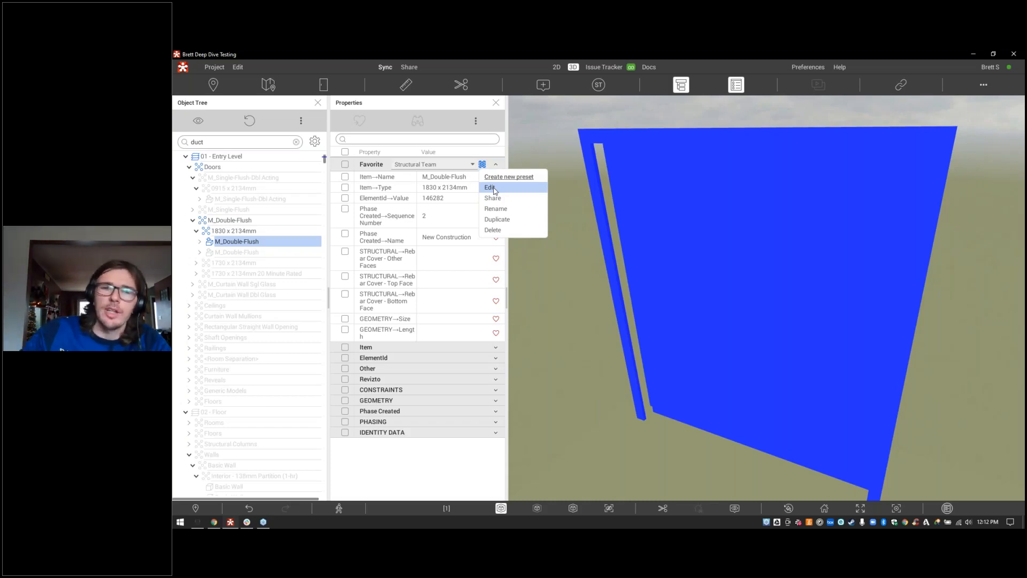
Step: Exit isolation, walk forward, and select the 450mm M_Concrete-Round-Column to show its properties
{"action": "left_click", "coordinate": [506, 511]}
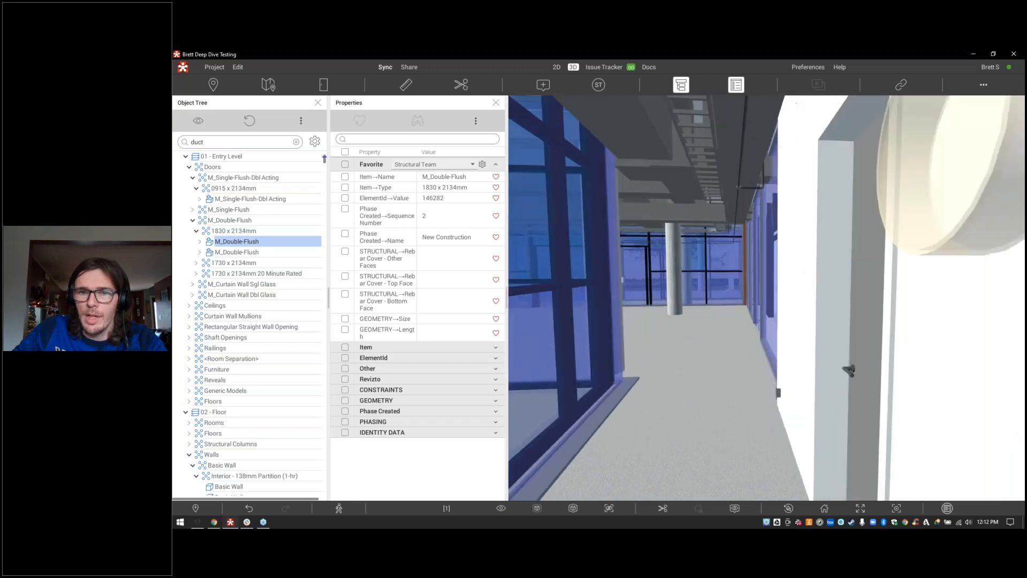
{"action": "key", "text": "w"}
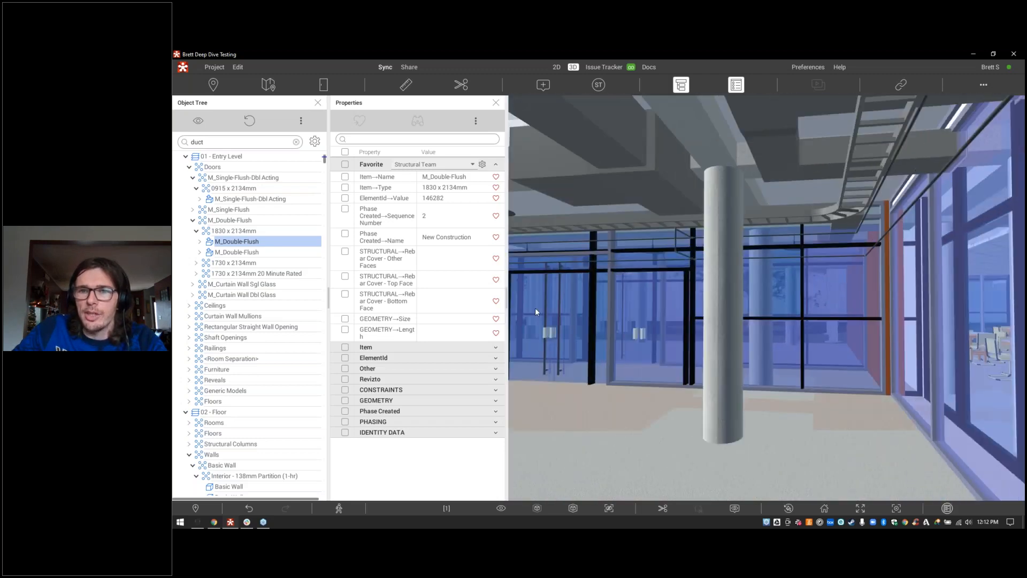
{"action": "left_click", "coordinate": [714, 259]}
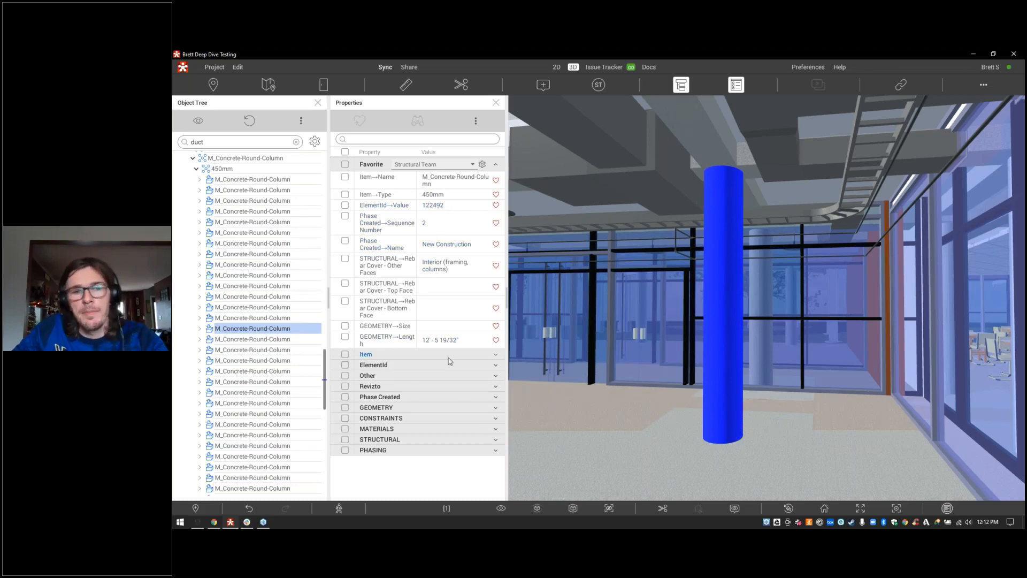
Step: Add STRUCTURAL Enable Analytical Model (Yes) to Structural Team favourites, then open Set custom property
{"action": "left_click", "coordinate": [420, 439]}
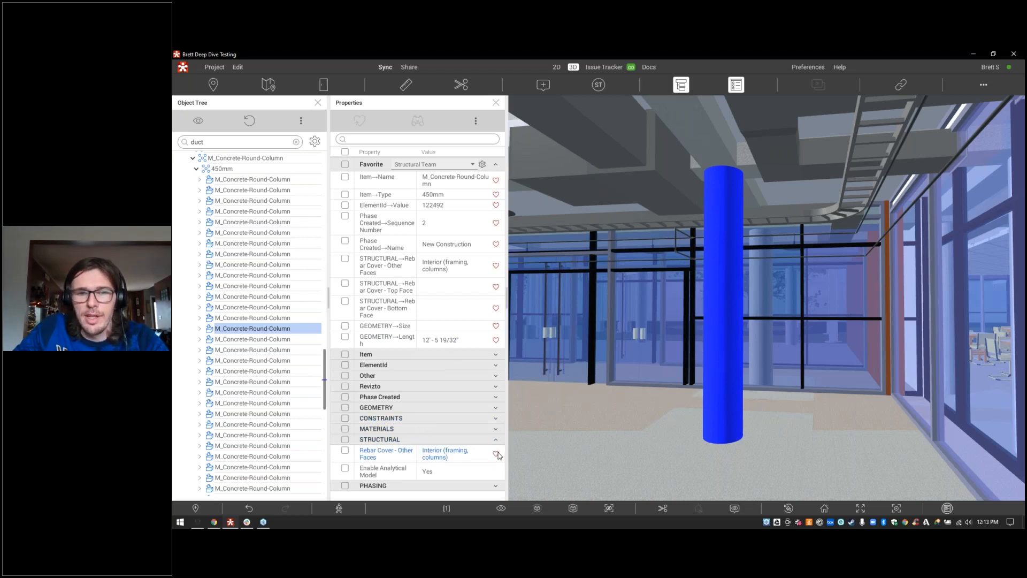
{"action": "left_click", "coordinate": [345, 451]}
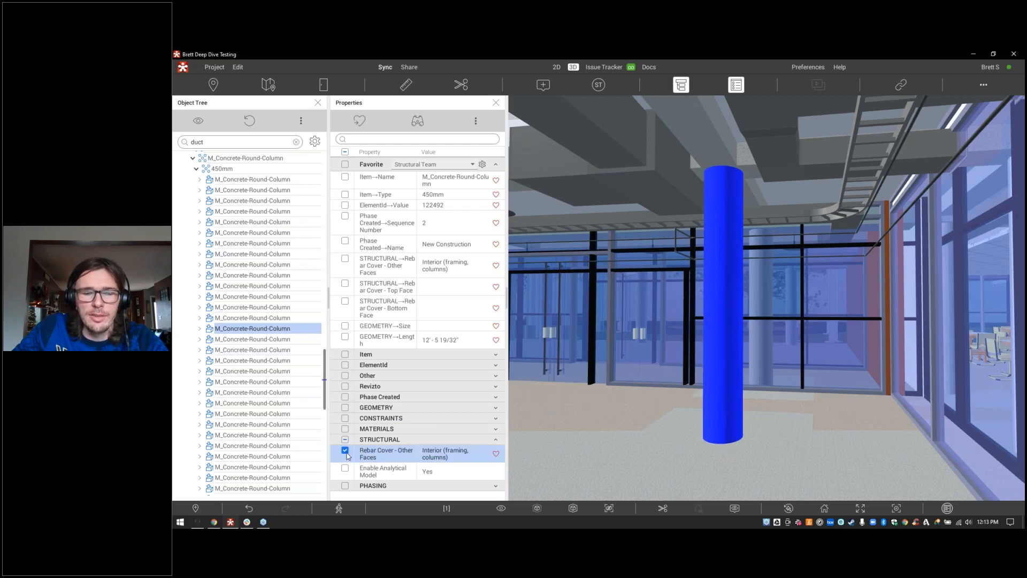
{"action": "left_click", "coordinate": [346, 469]}
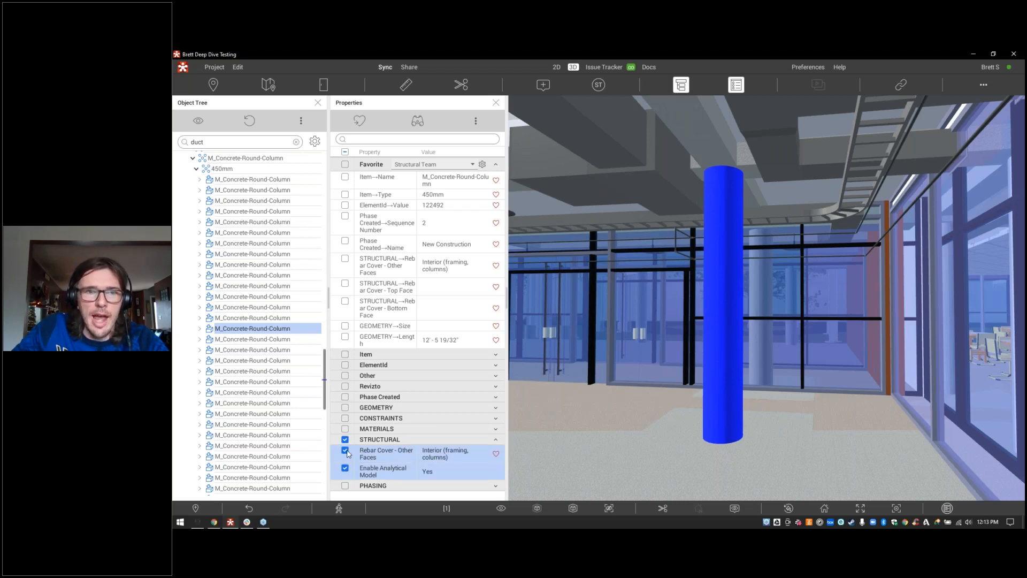
{"action": "left_click", "coordinate": [346, 451]}
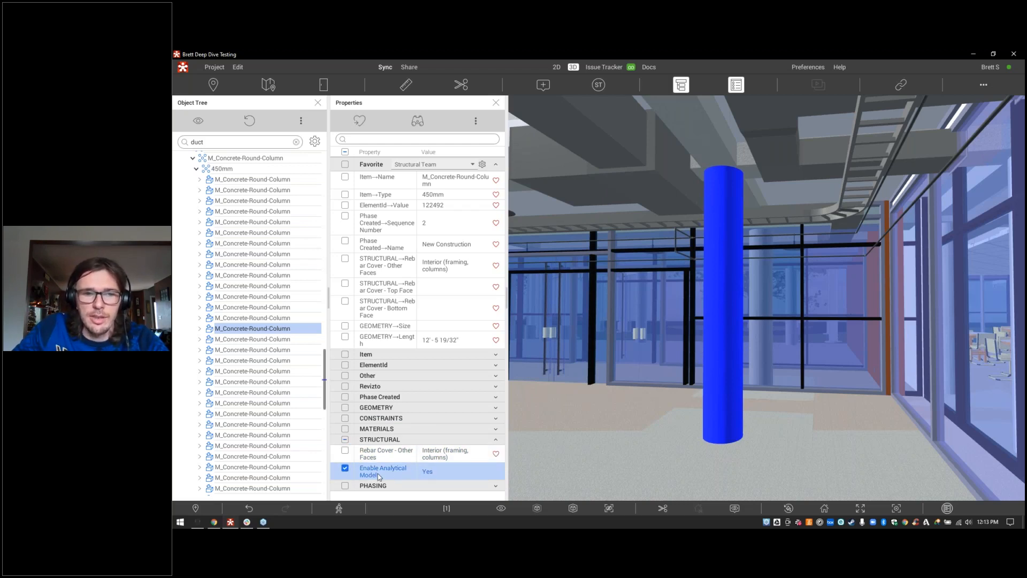
{"action": "left_click", "coordinate": [358, 123]}
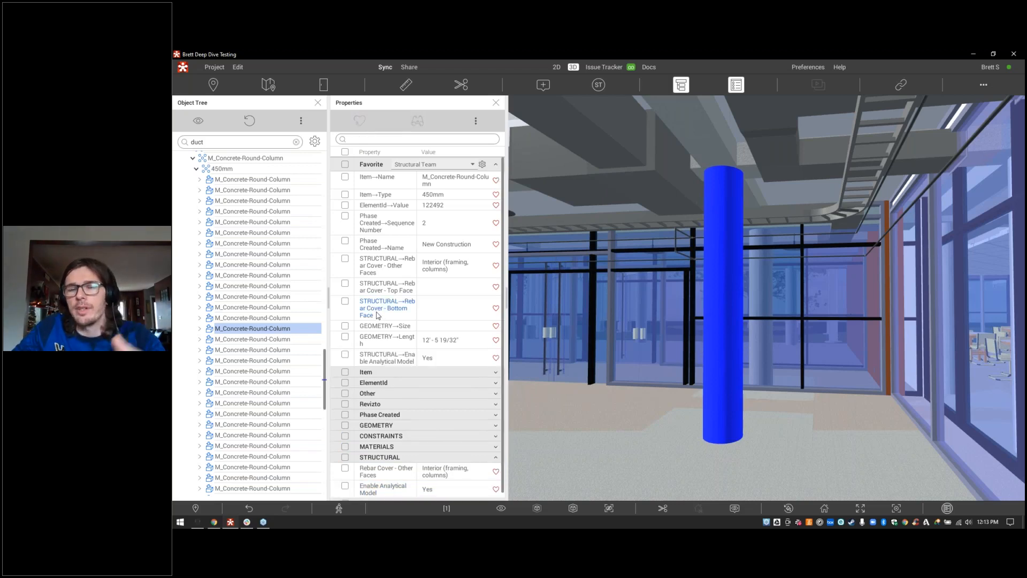
{"action": "left_click", "coordinate": [497, 459]}
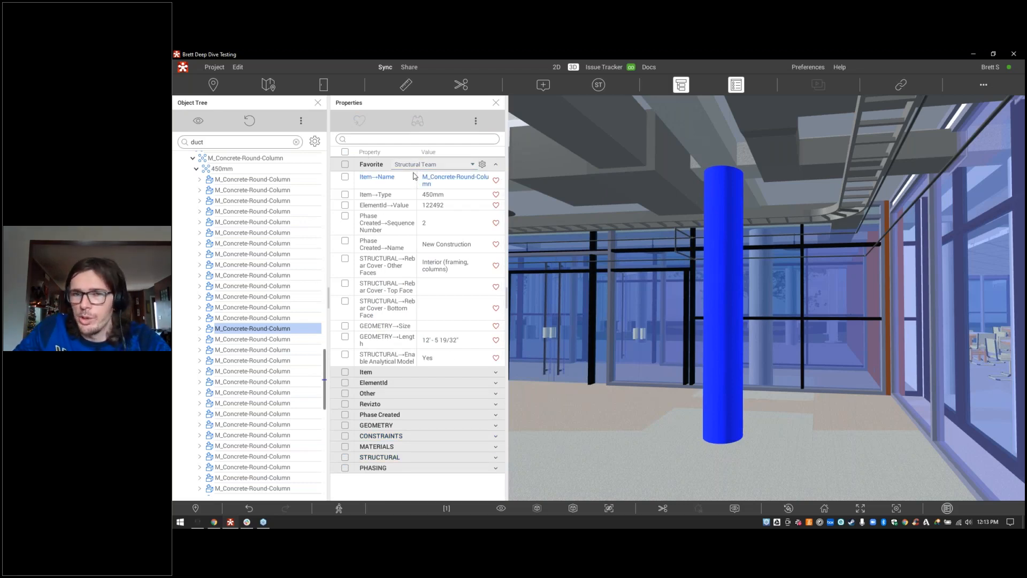
{"action": "left_click", "coordinate": [477, 123]}
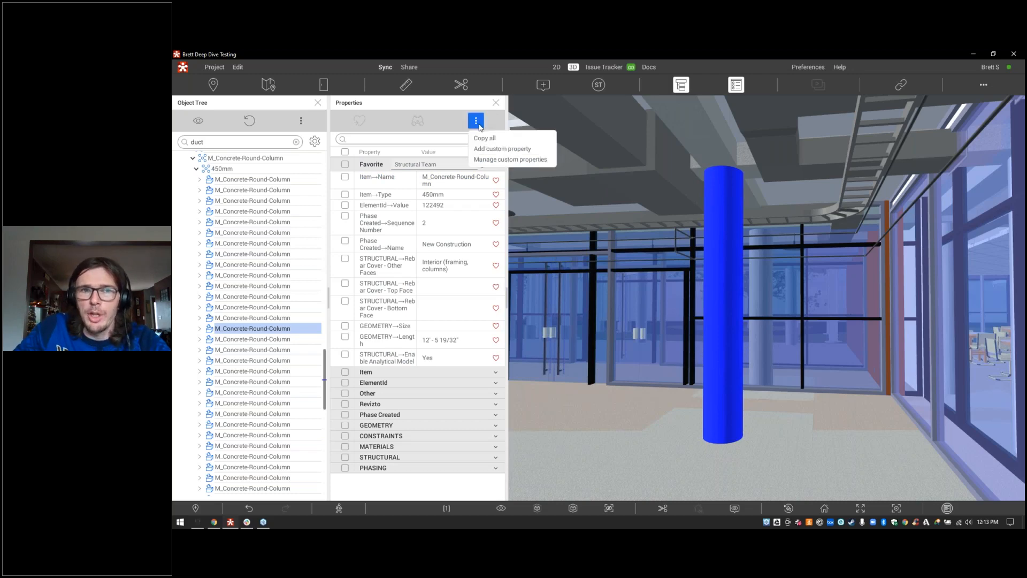
{"action": "left_click", "coordinate": [496, 154]}
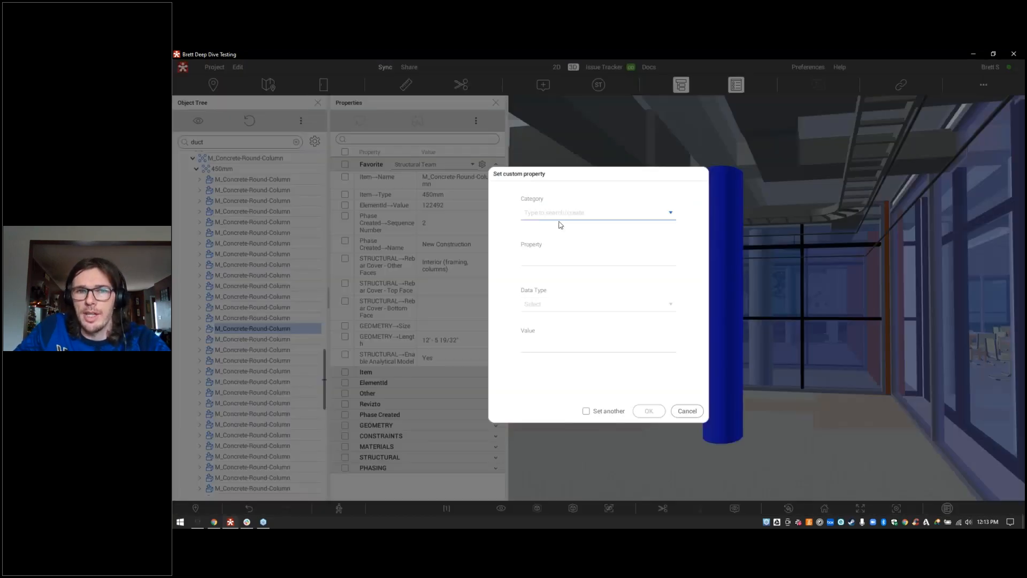
Step: Give the column a custom property: Category Installed, Property Status, Value Yes
{"action": "left_click", "coordinate": [560, 214]}
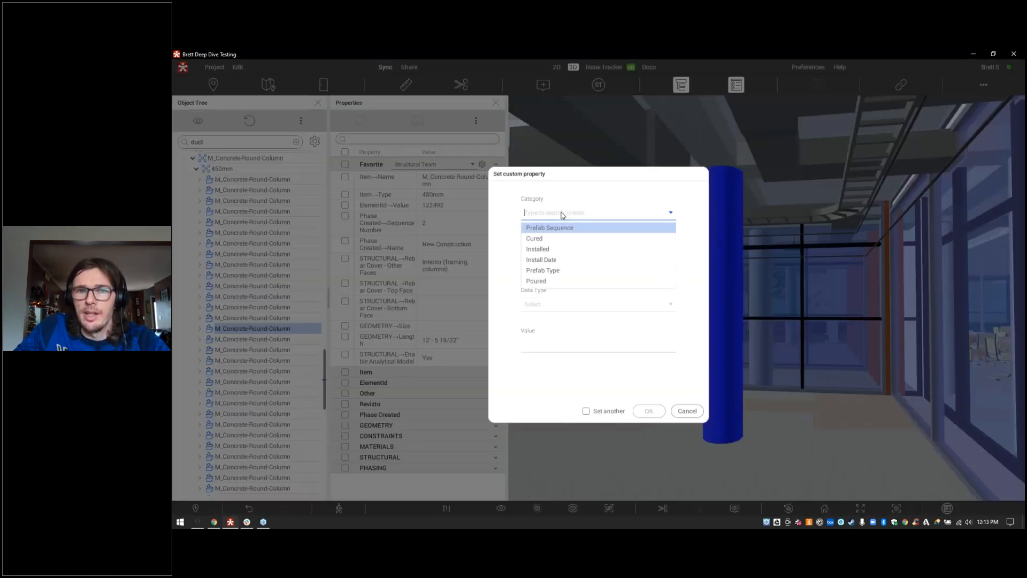
{"action": "left_click", "coordinate": [552, 249]}
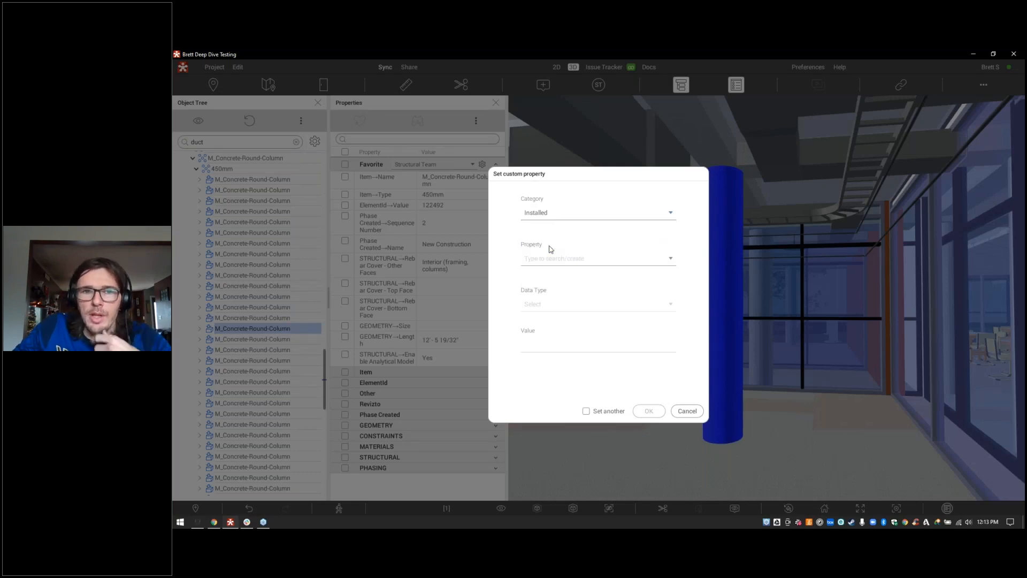
{"action": "left_click", "coordinate": [550, 259]}
{"action": "left_click", "coordinate": [548, 273]}
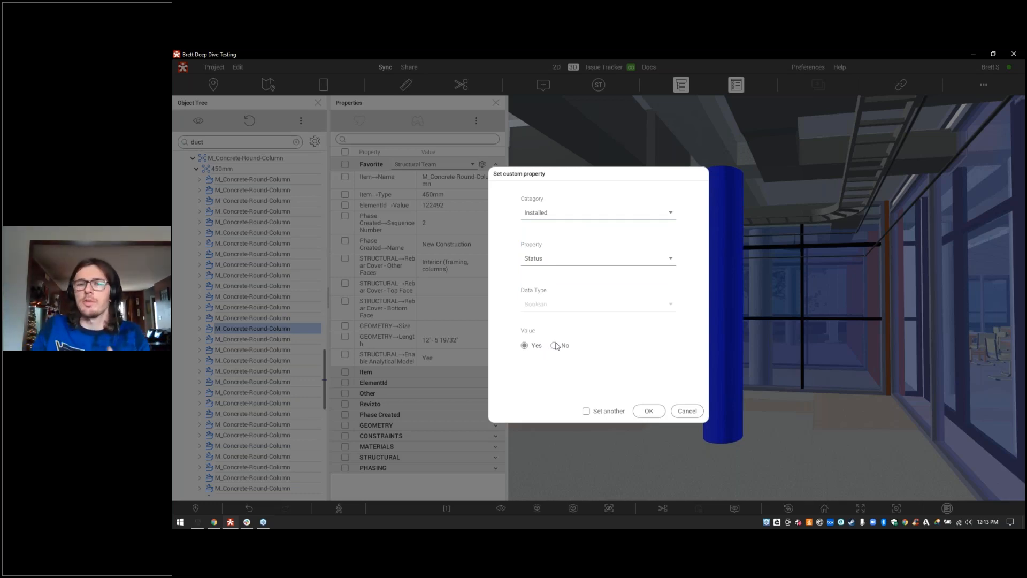
{"action": "left_click", "coordinate": [649, 411]}
Step: Add the Installed Status property to the Structural Team favourites
{"action": "left_click", "coordinate": [496, 373]}
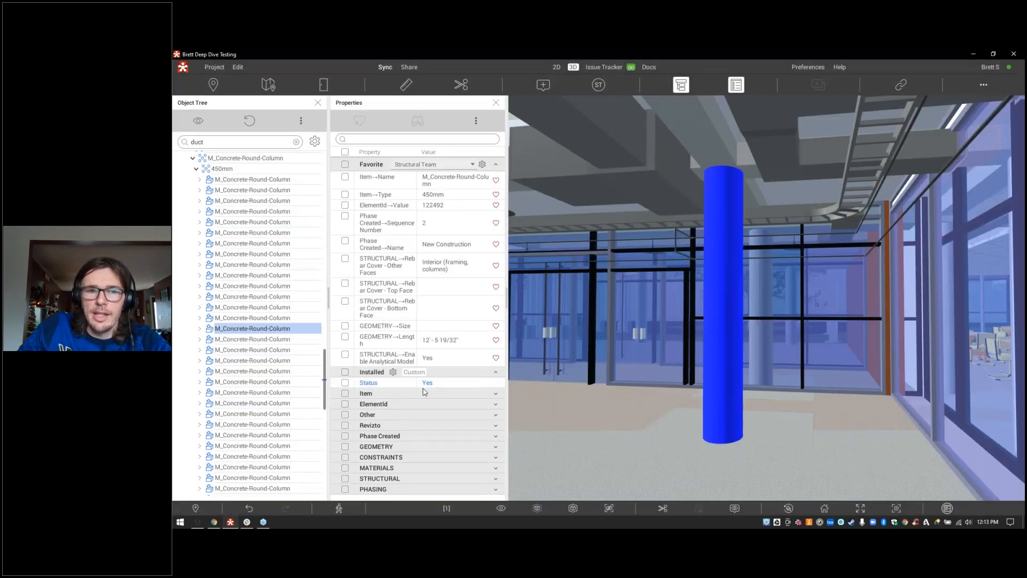
{"action": "left_click", "coordinate": [349, 383]}
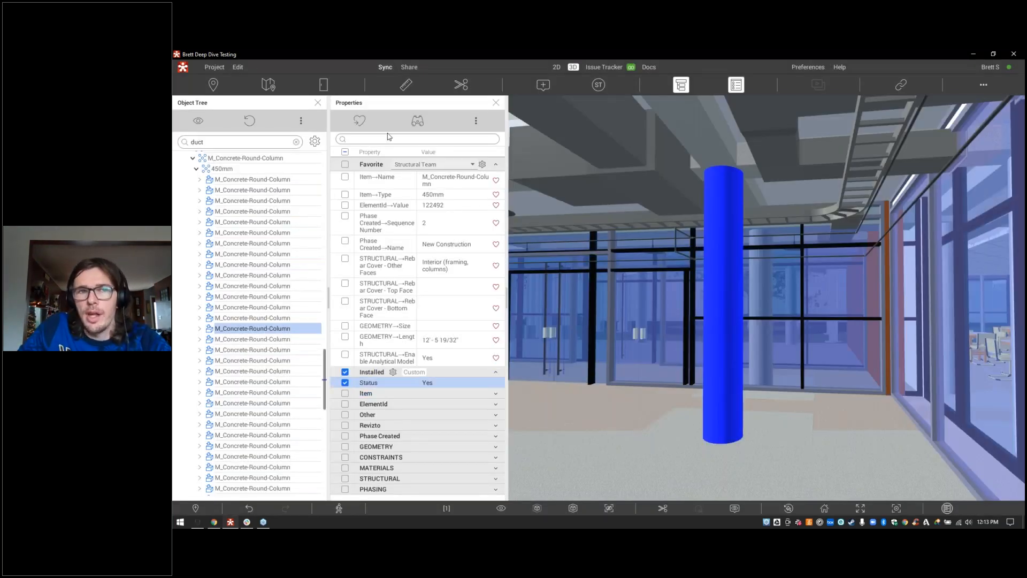
{"action": "left_click", "coordinate": [360, 121]}
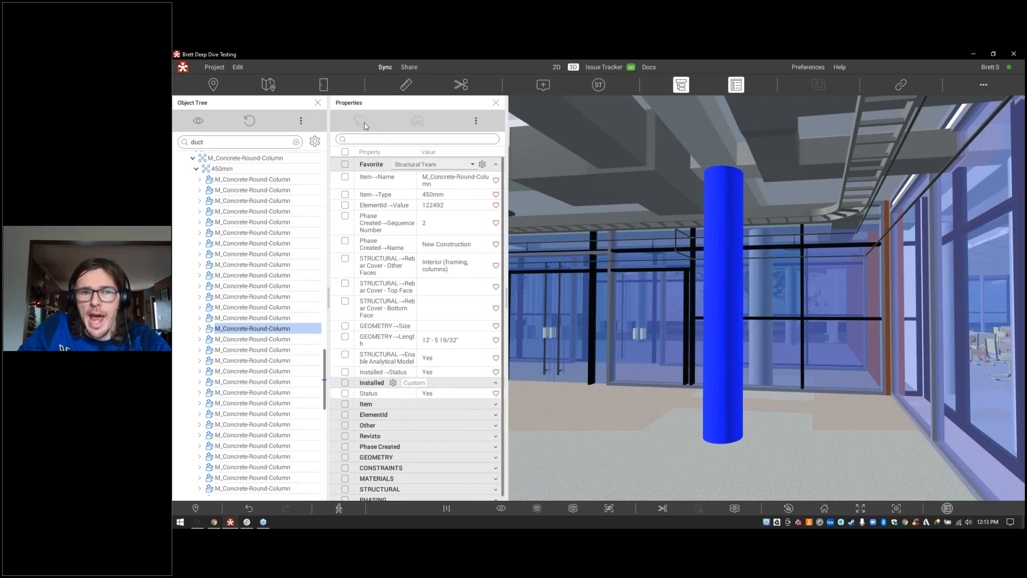
Step: Collapse the Installed property group and expand the top toolbar to reveal the hidden tools
{"action": "left_click", "coordinate": [497, 384]}
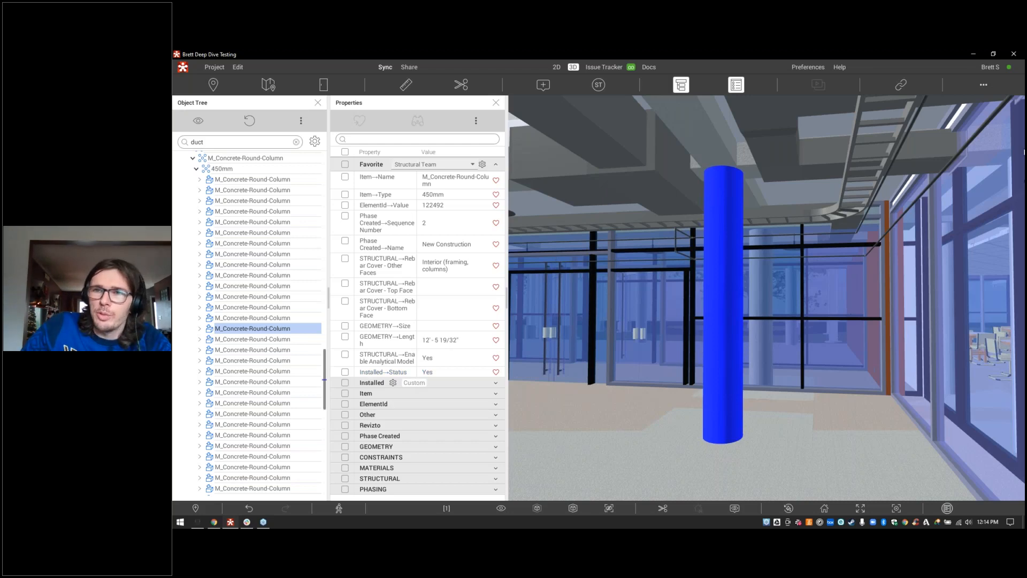
{"action": "left_click", "coordinate": [985, 87]}
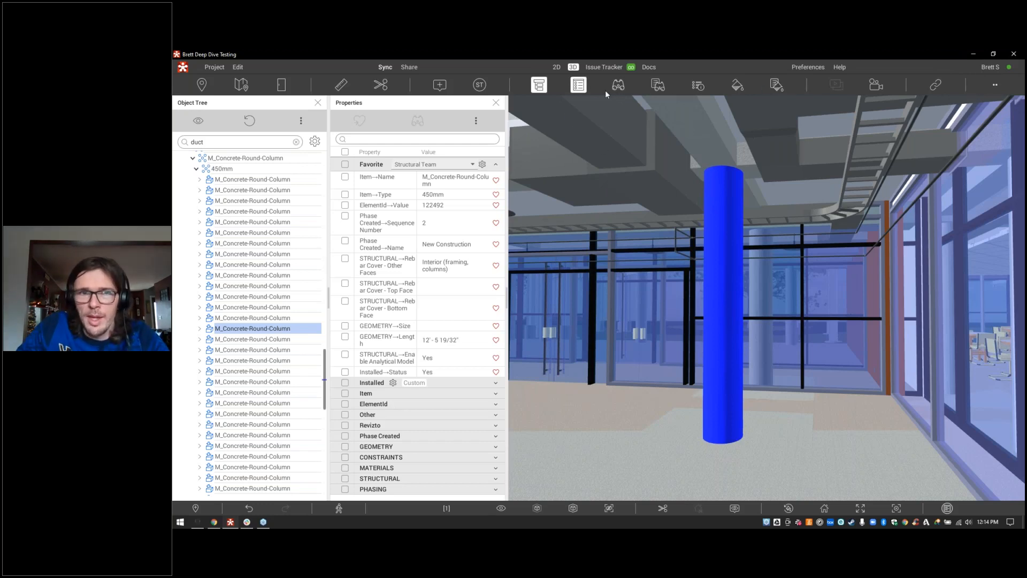
Step: Close the Object Tree, open Find Objects beside Properties, and tick the column's Item Name
{"action": "left_click", "coordinate": [497, 103]}
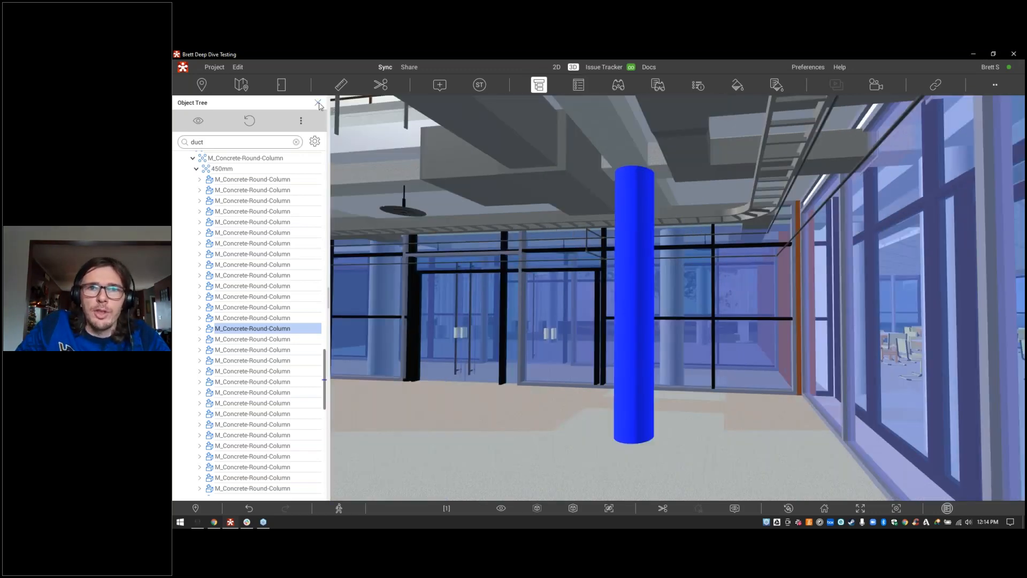
{"action": "left_click", "coordinate": [318, 102]}
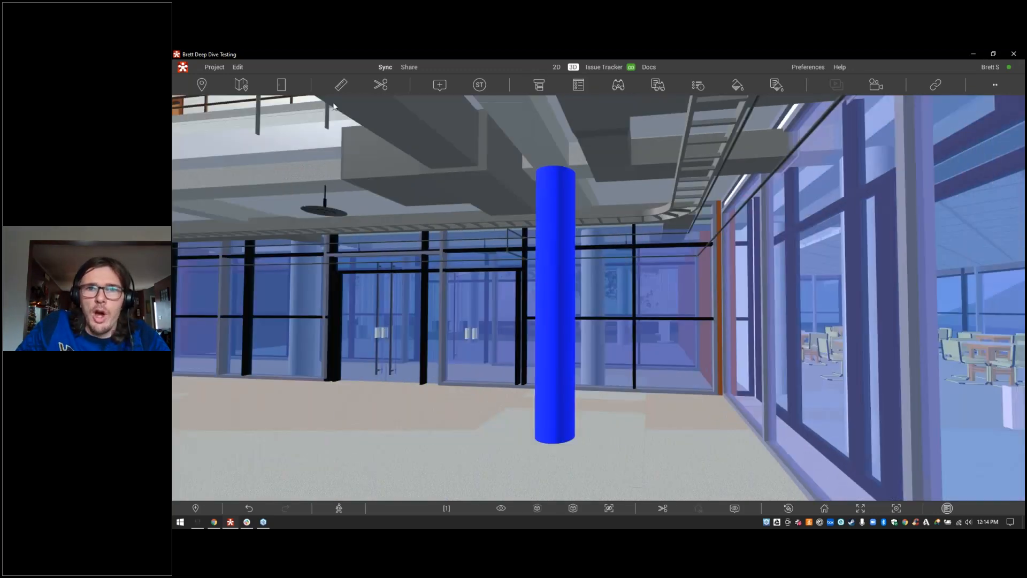
{"action": "left_click", "coordinate": [619, 85]}
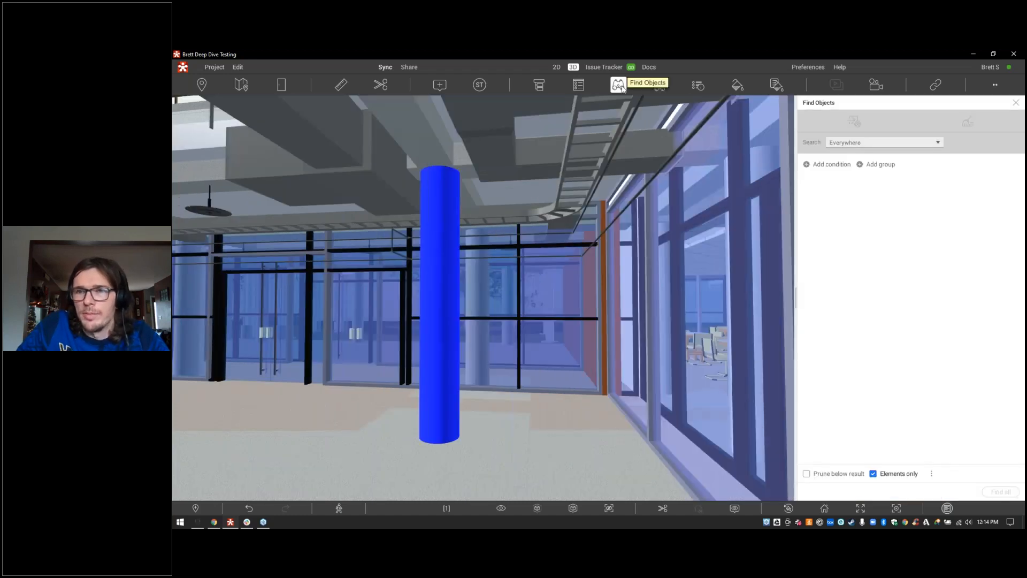
{"action": "left_click", "coordinate": [577, 87]}
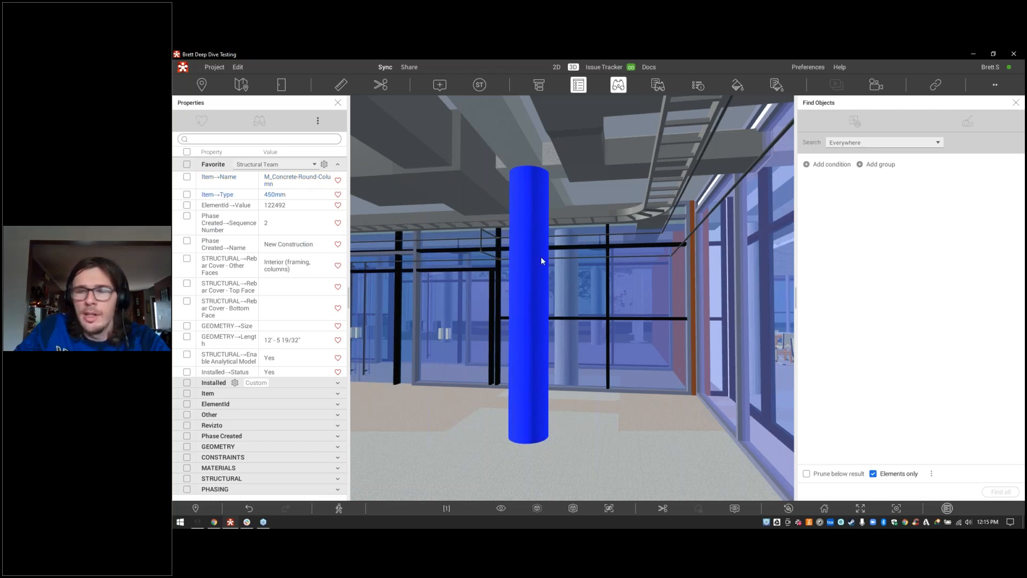
{"action": "left_click", "coordinate": [831, 168]}
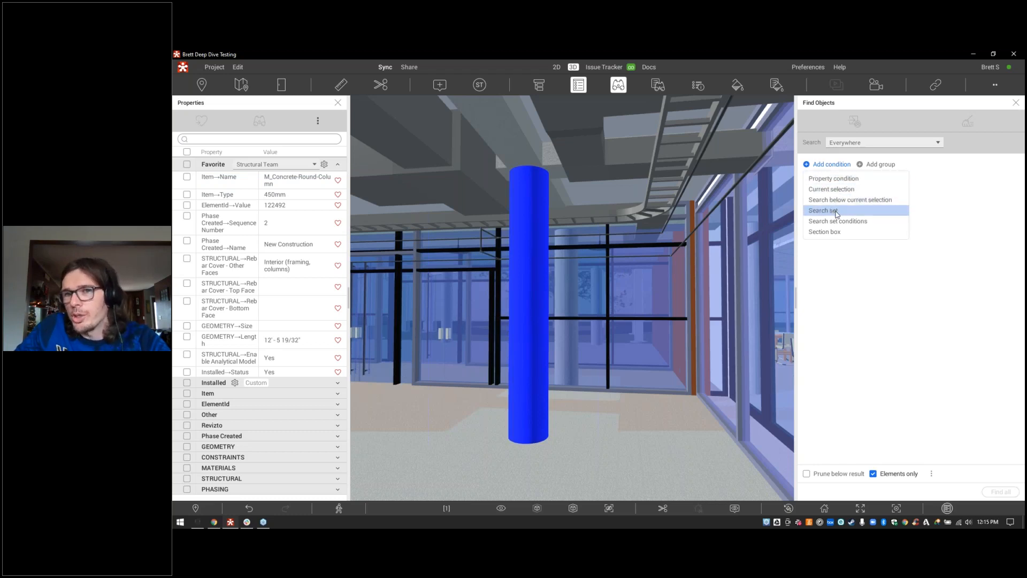
{"action": "left_click", "coordinate": [826, 303]}
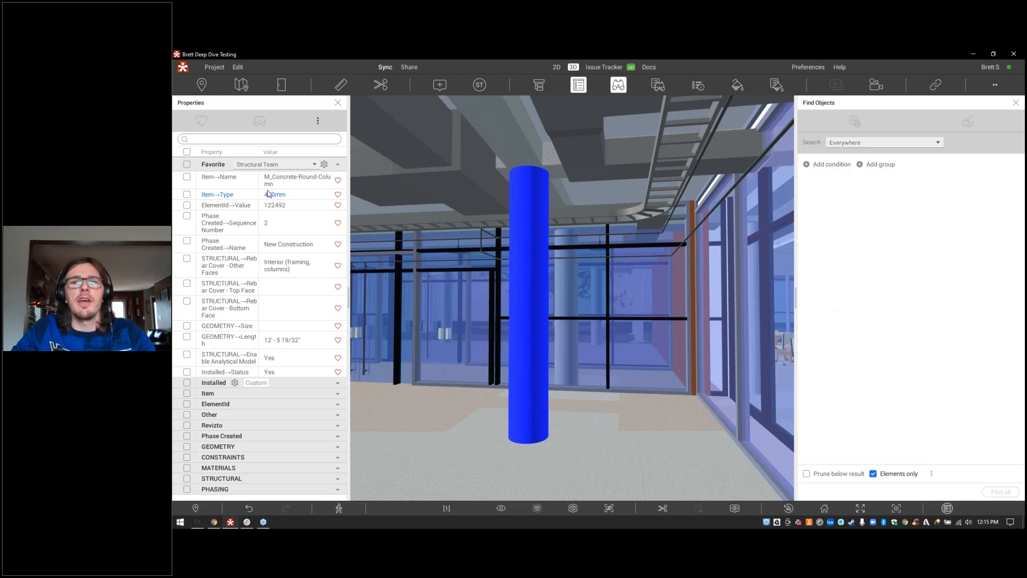
{"action": "left_click", "coordinate": [186, 179]}
Step: Create a new search on Item Name M_Concrete-Round-Column and find all 366 matches
{"action": "left_click", "coordinate": [259, 121]}
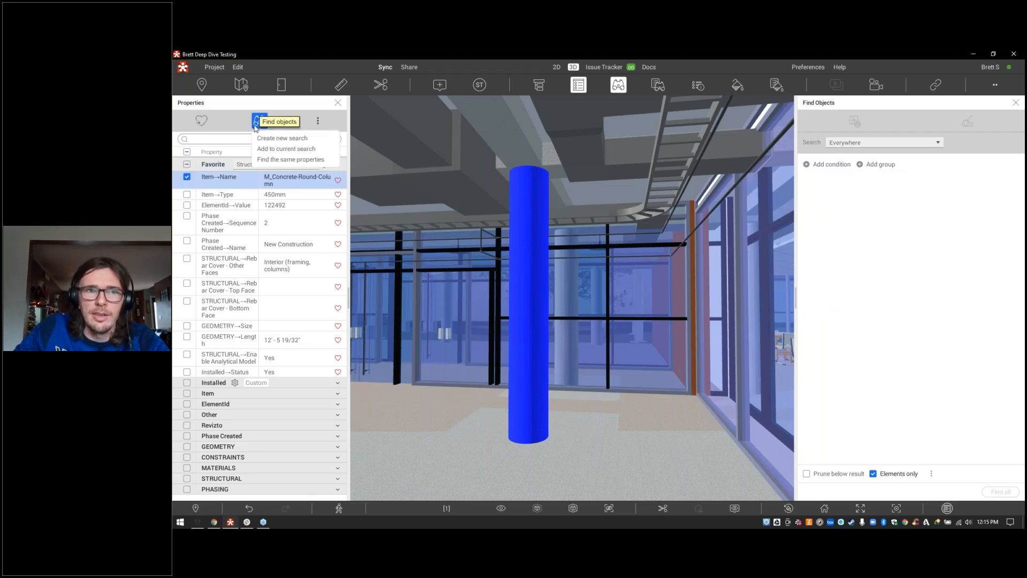
{"action": "left_click", "coordinate": [267, 139]}
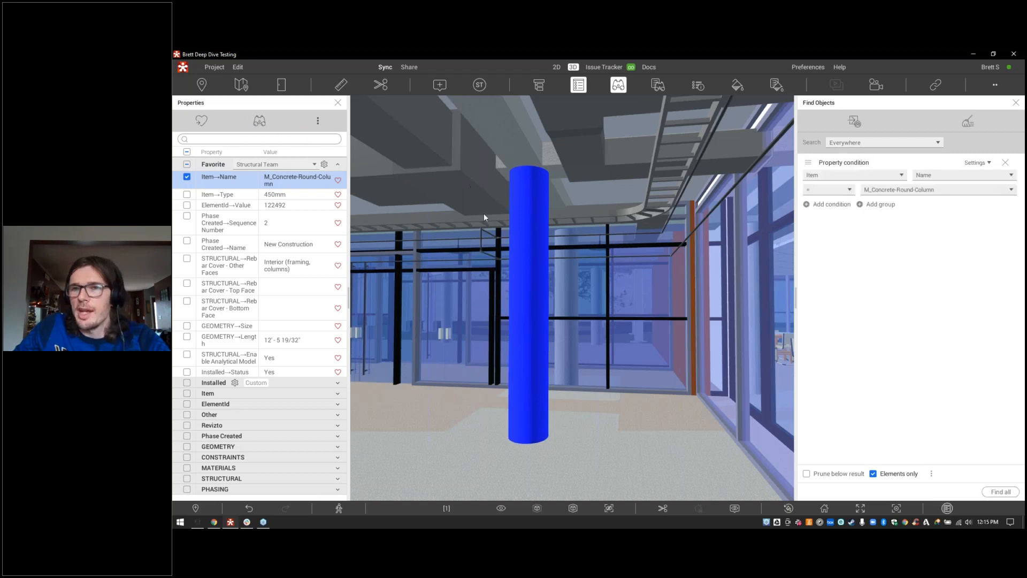
{"action": "mouse_move", "coordinate": [480, 218]}
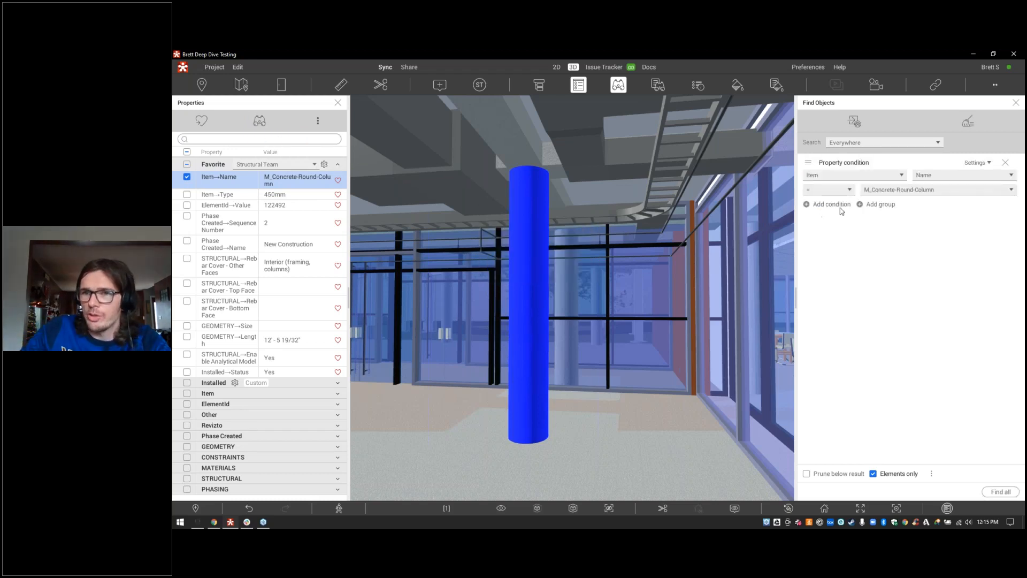
{"action": "left_click", "coordinate": [998, 492]}
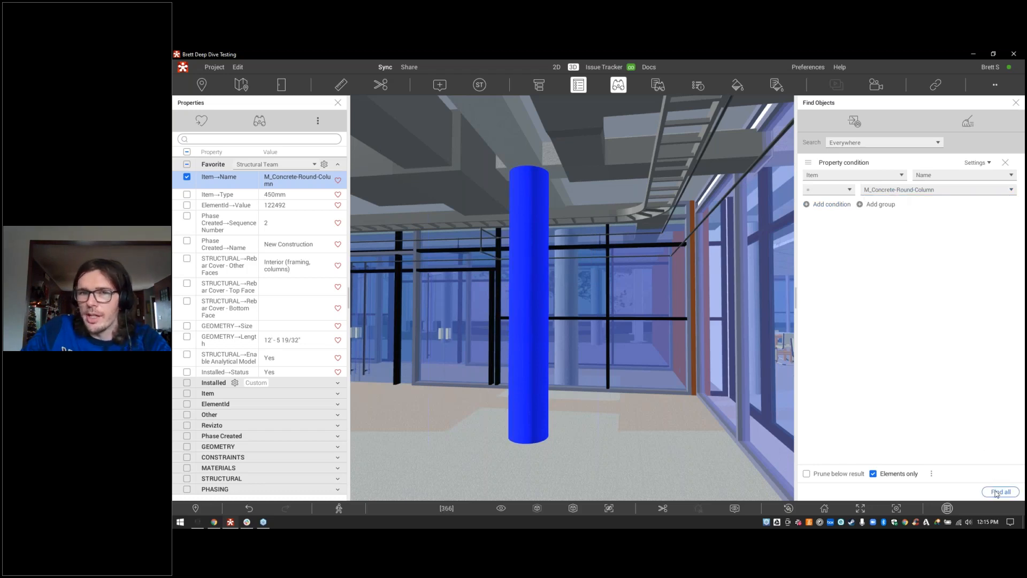
{"action": "right_click_drag", "start_coordinate": [646, 348], "coordinate": [788, 451]}
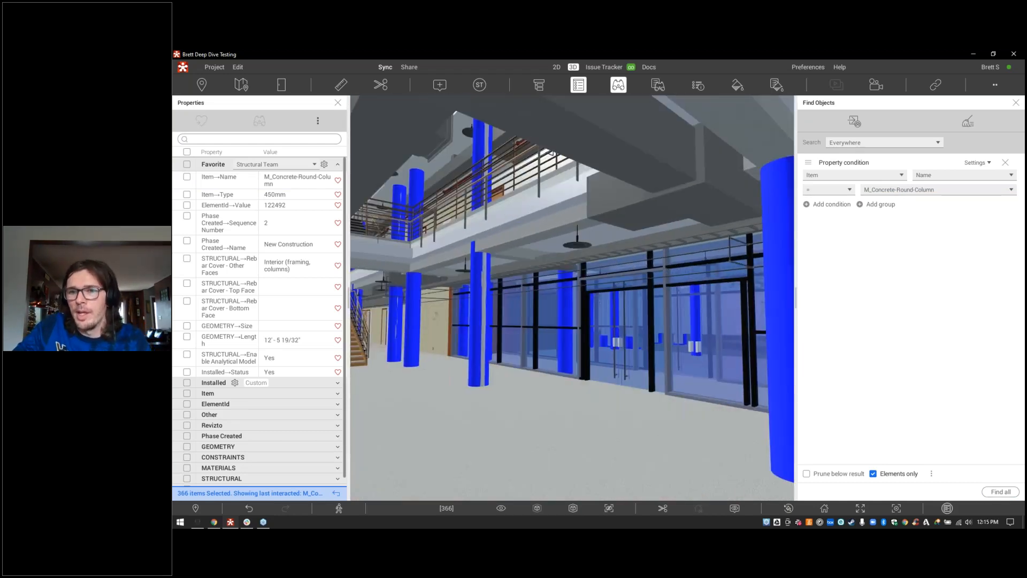
Step: Save the search as a new set 'Round Concrete Columns' in the Root folder
{"action": "left_click", "coordinate": [852, 122]}
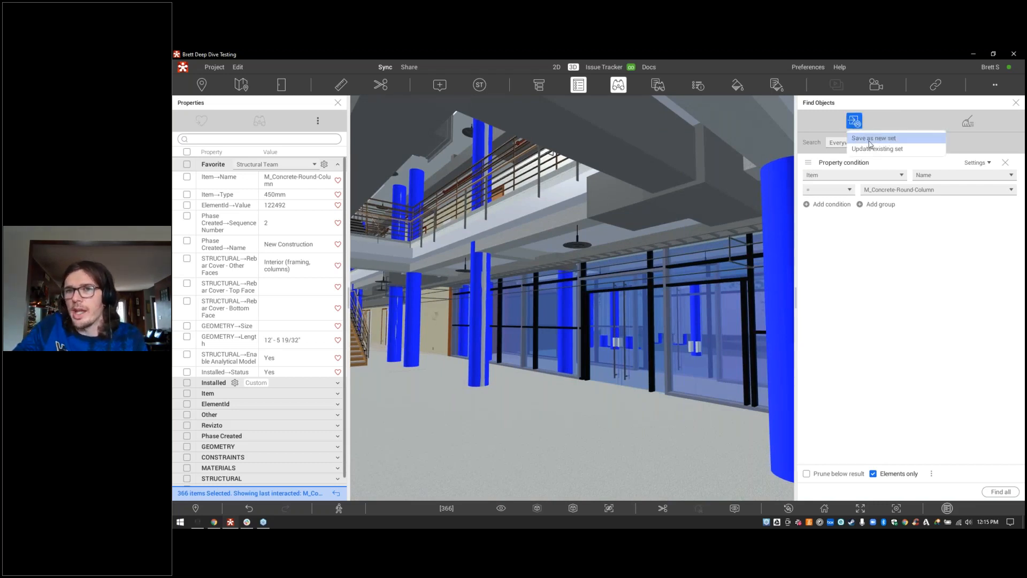
{"action": "left_click", "coordinate": [869, 140]}
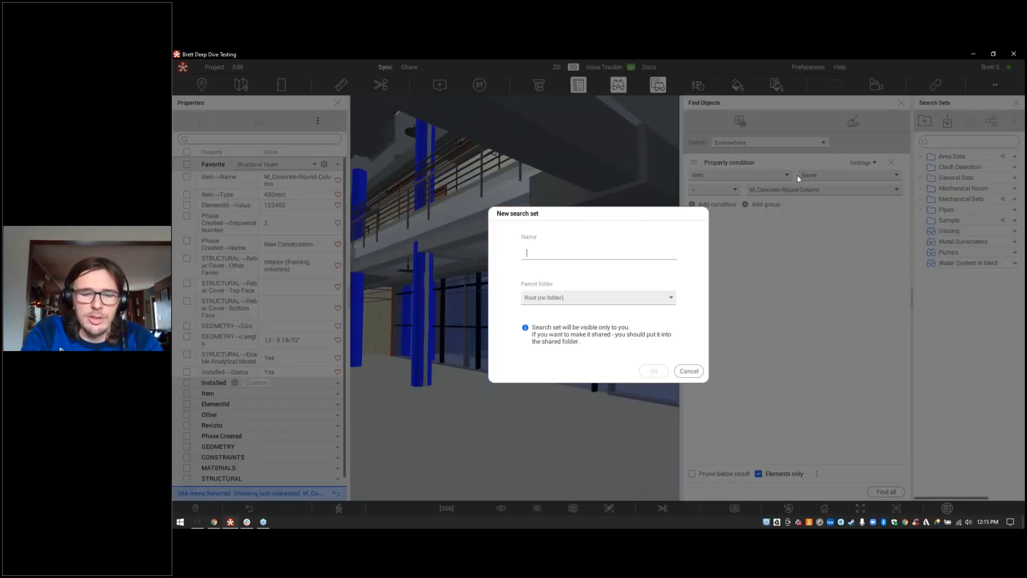
{"action": "type", "text": "Concrete "}
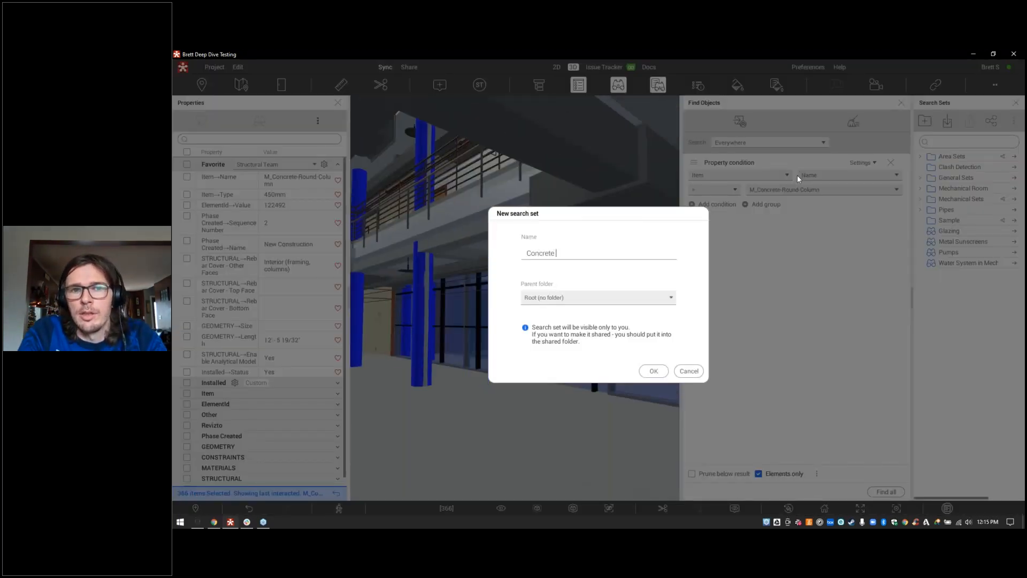
{"action": "type", "text": "Columns"}
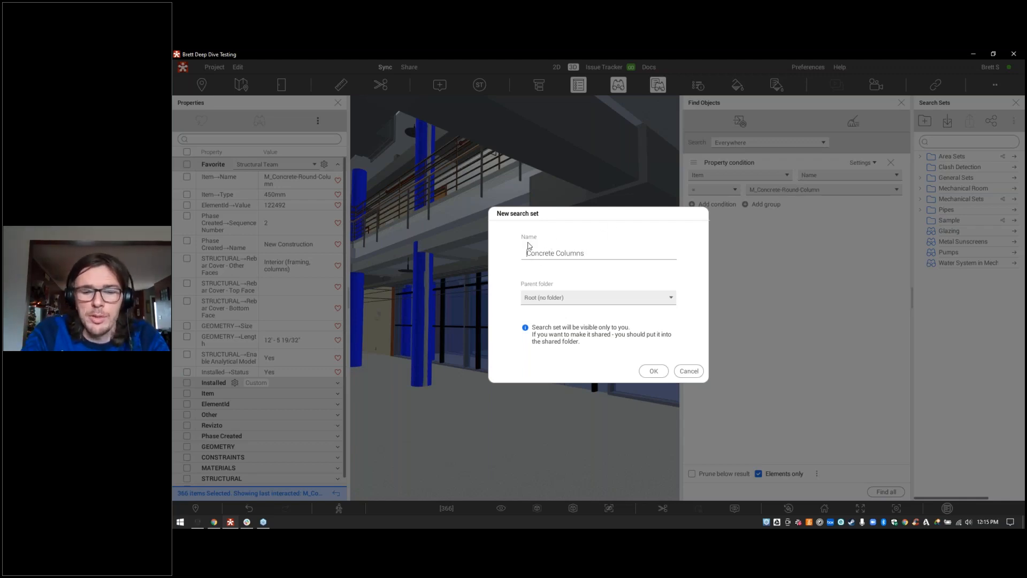
{"action": "type", "text": "Round"}
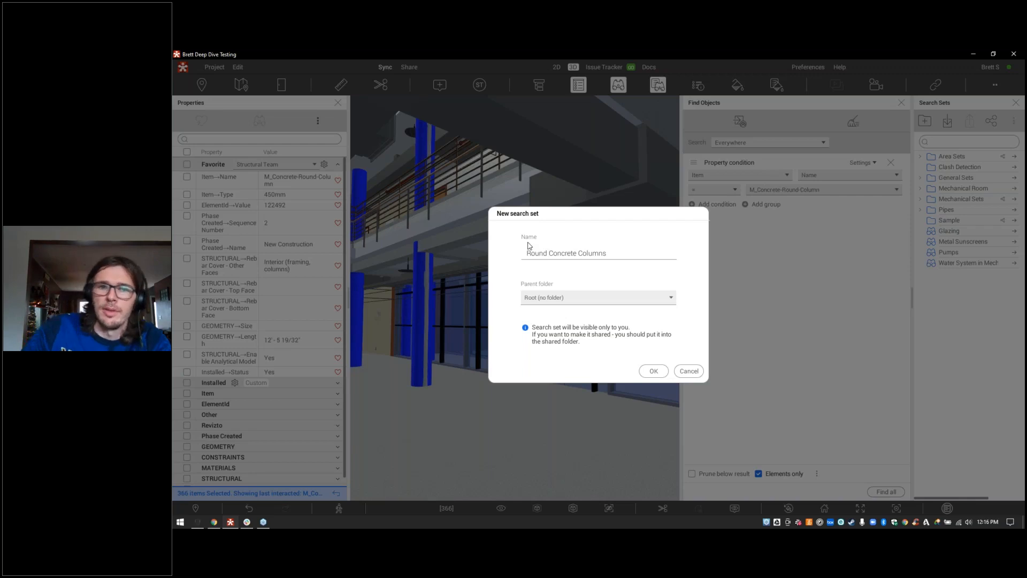
{"action": "left_click", "coordinate": [548, 301]}
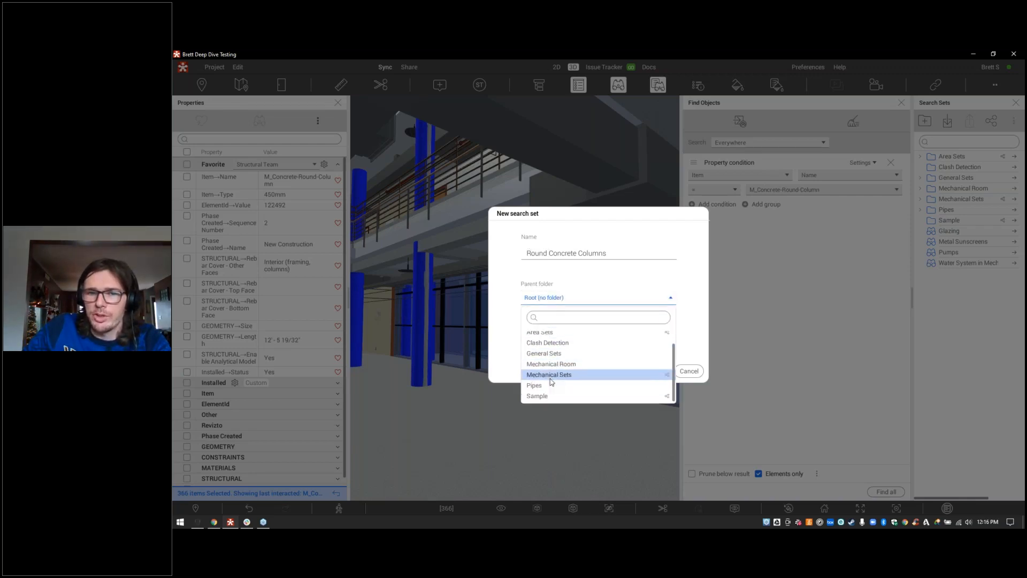
{"action": "left_click", "coordinate": [552, 340]}
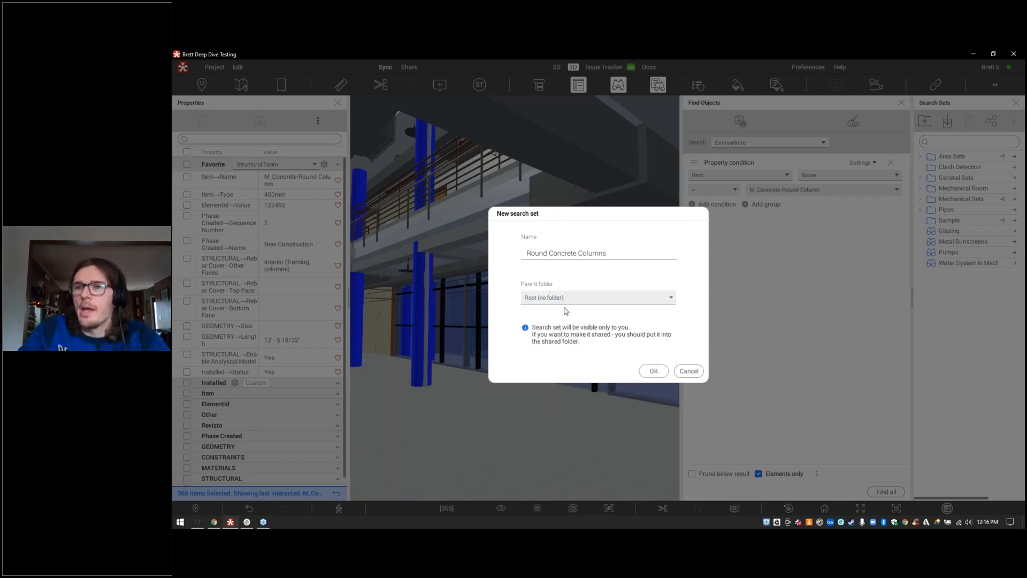
{"action": "left_click", "coordinate": [654, 371]}
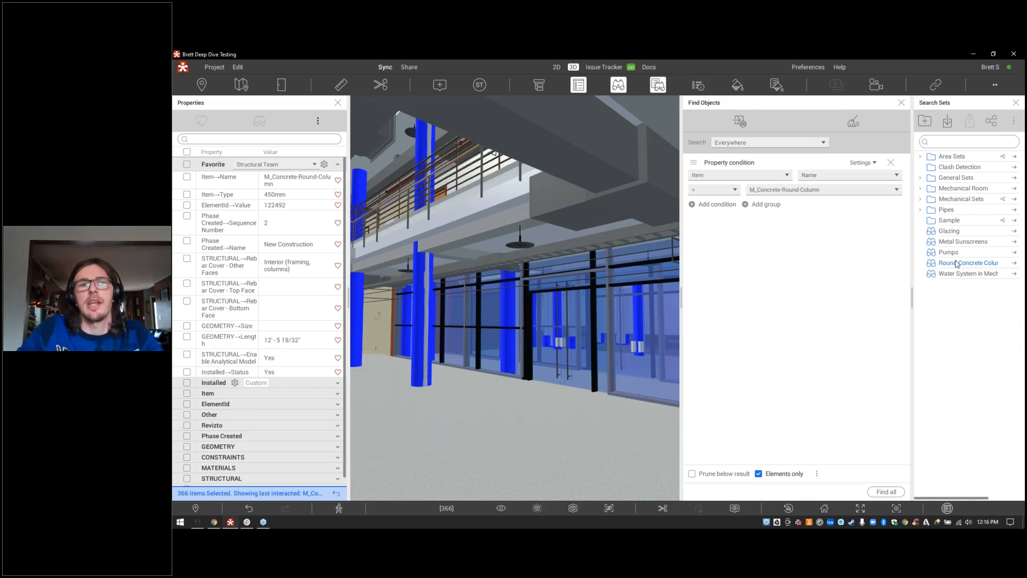
Step: Close Properties and Search Sets, and dock the Find Objects panel on the left
{"action": "left_click", "coordinate": [338, 104]}
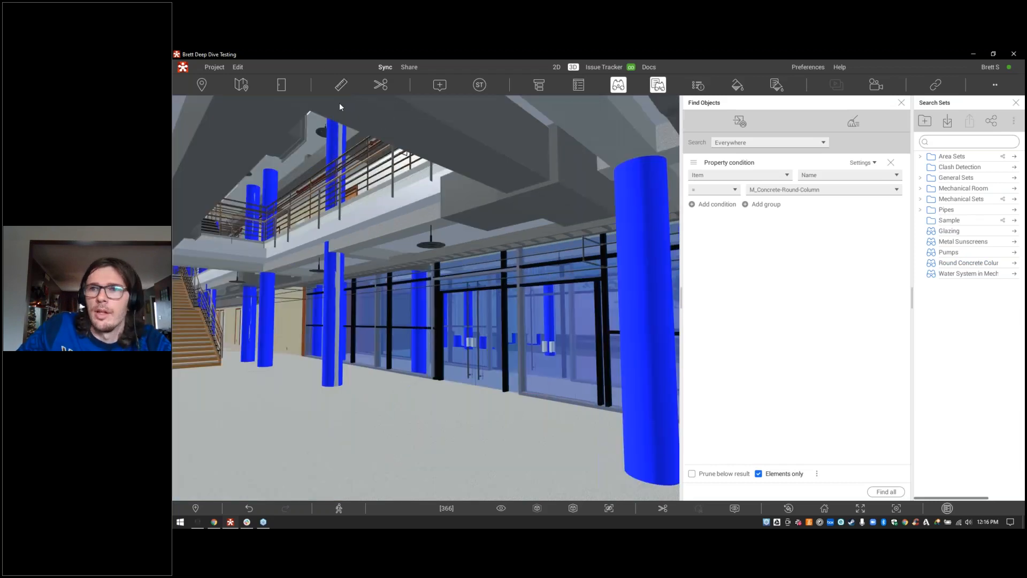
{"action": "left_click", "coordinate": [1016, 103]}
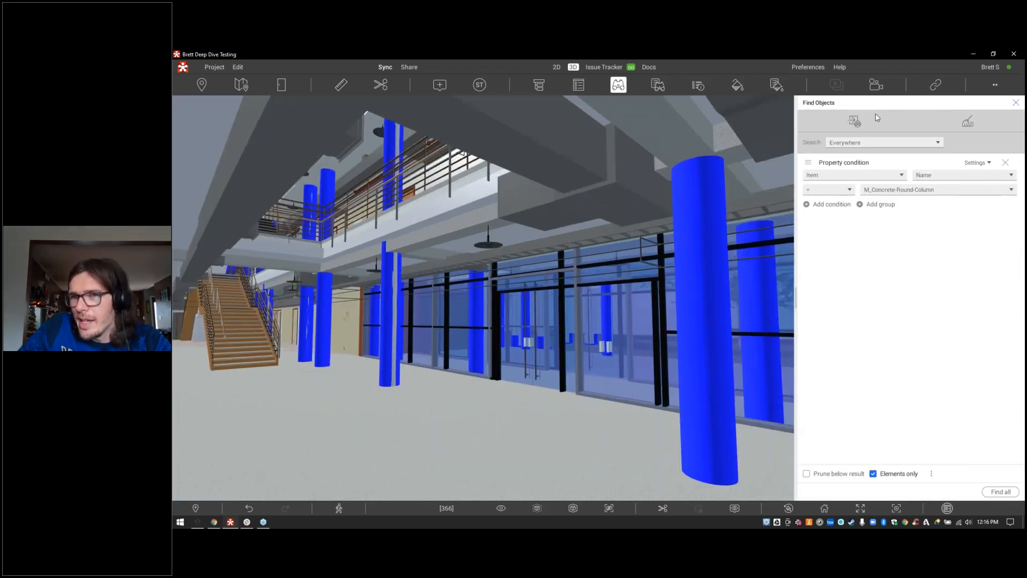
{"action": "left_click_drag", "start_coordinate": [874, 101], "coordinate": [183, 298]}
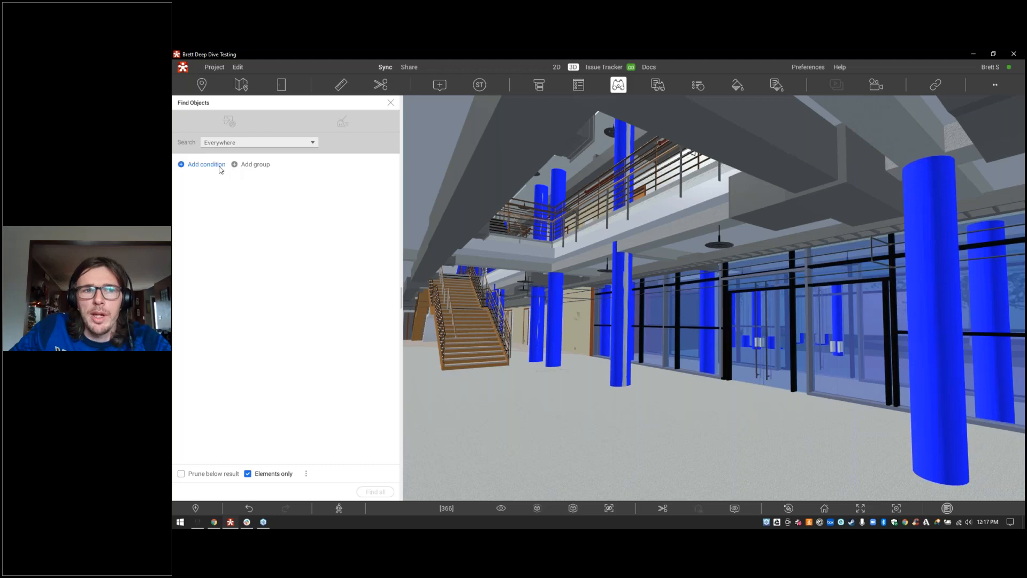
Step: Add a condition MECHANICAL System Type equal to Hydronic Return and Hydronic Supply
{"action": "left_click", "coordinate": [219, 165]}
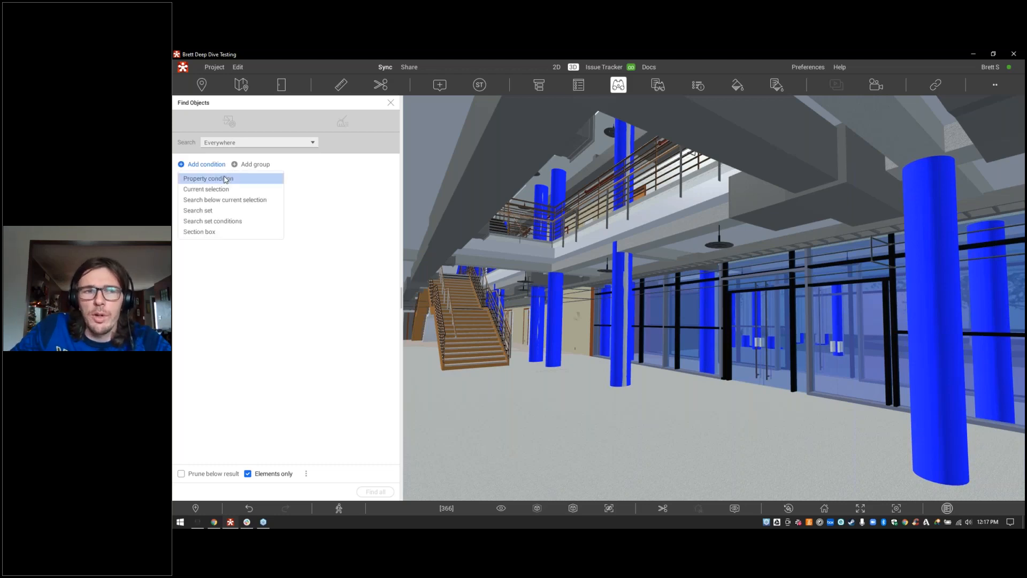
{"action": "left_click", "coordinate": [225, 179]}
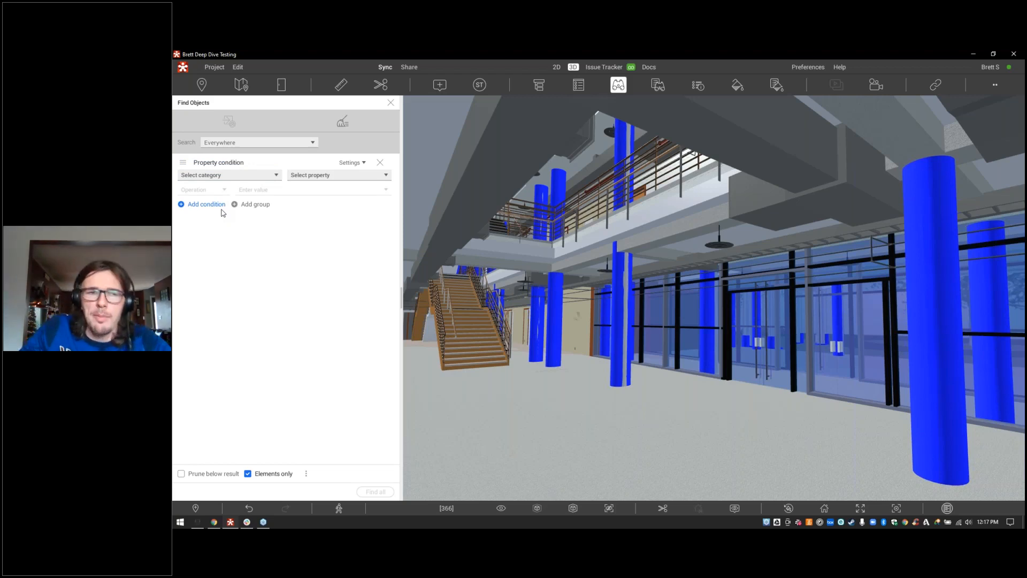
{"action": "right_click", "coordinate": [427, 203]}
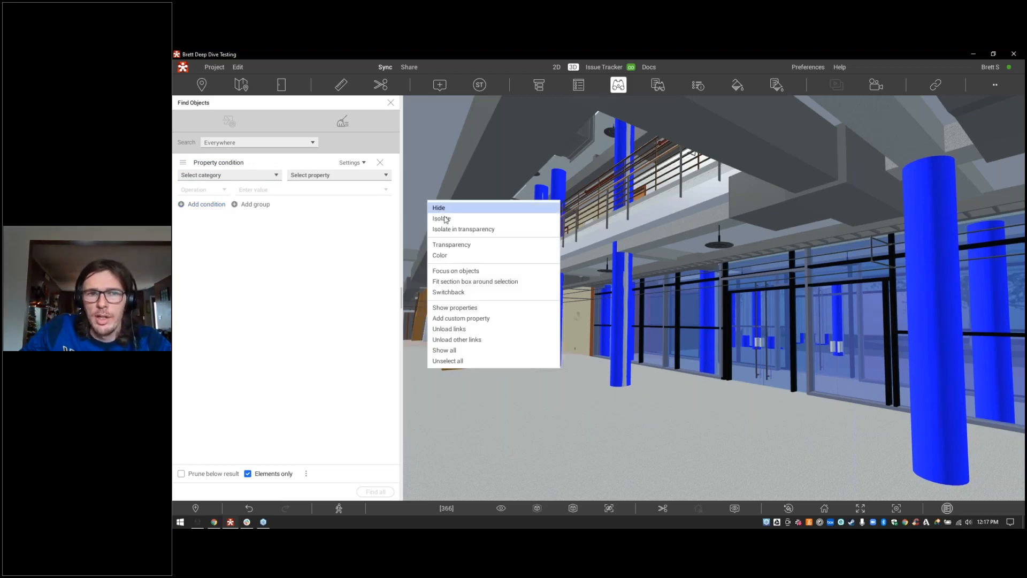
{"action": "left_click", "coordinate": [451, 362]}
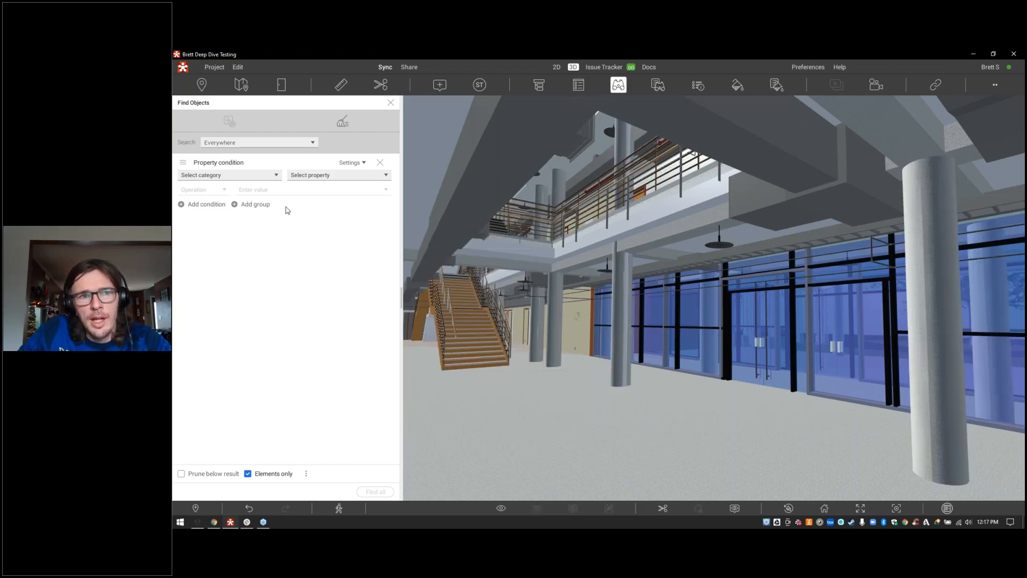
{"action": "left_click", "coordinate": [319, 181]}
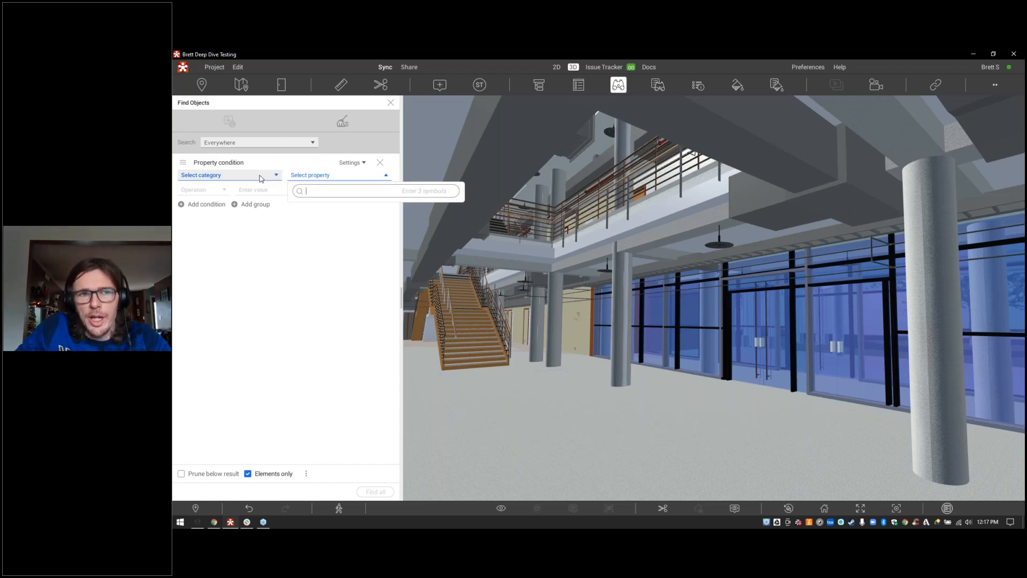
{"action": "left_click", "coordinate": [322, 190]}
{"action": "type", "text": "system"}
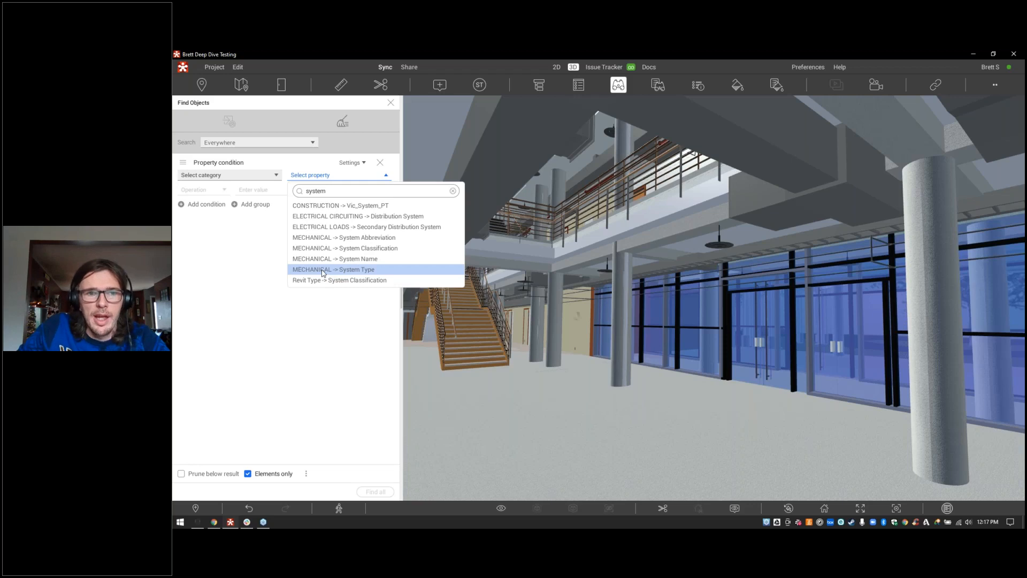
{"action": "left_click", "coordinate": [323, 273]}
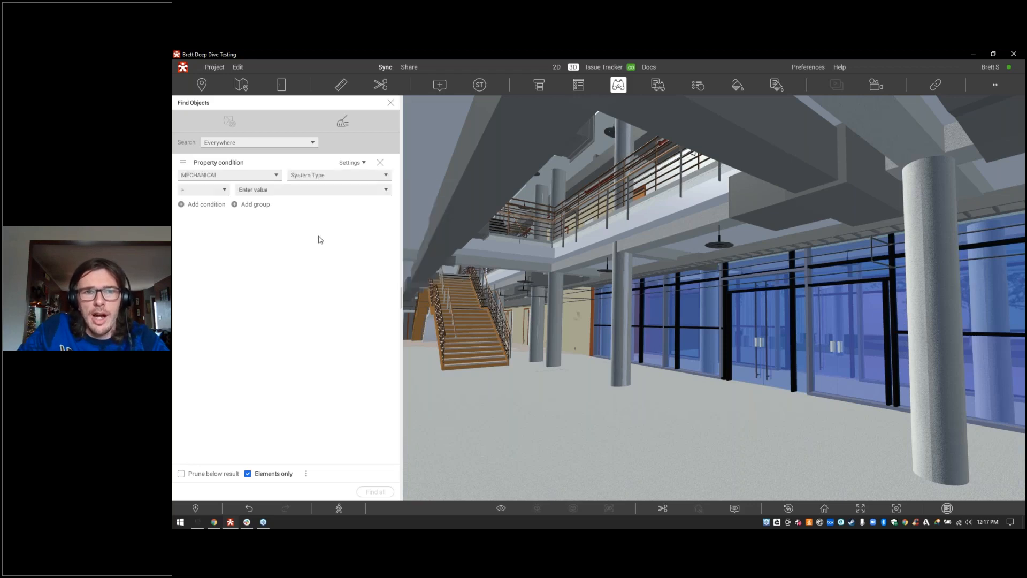
{"action": "left_click", "coordinate": [298, 193]}
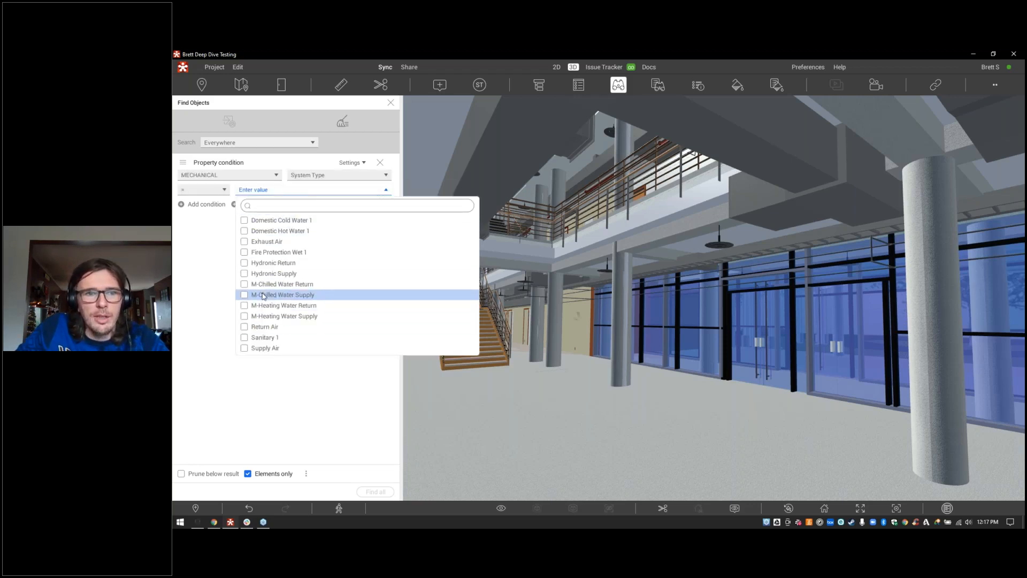
{"action": "left_click", "coordinate": [250, 264]}
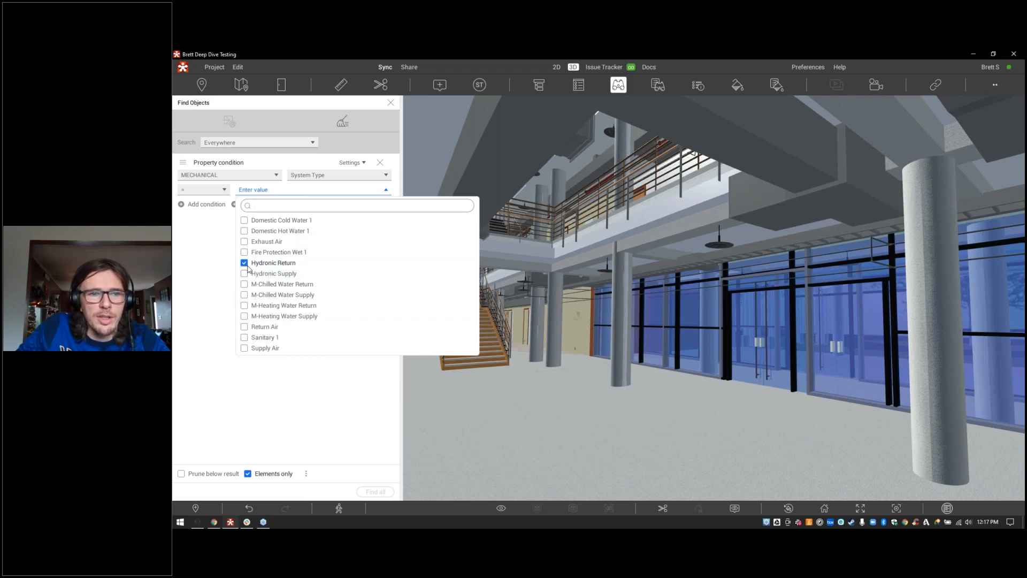
{"action": "left_click", "coordinate": [248, 275]}
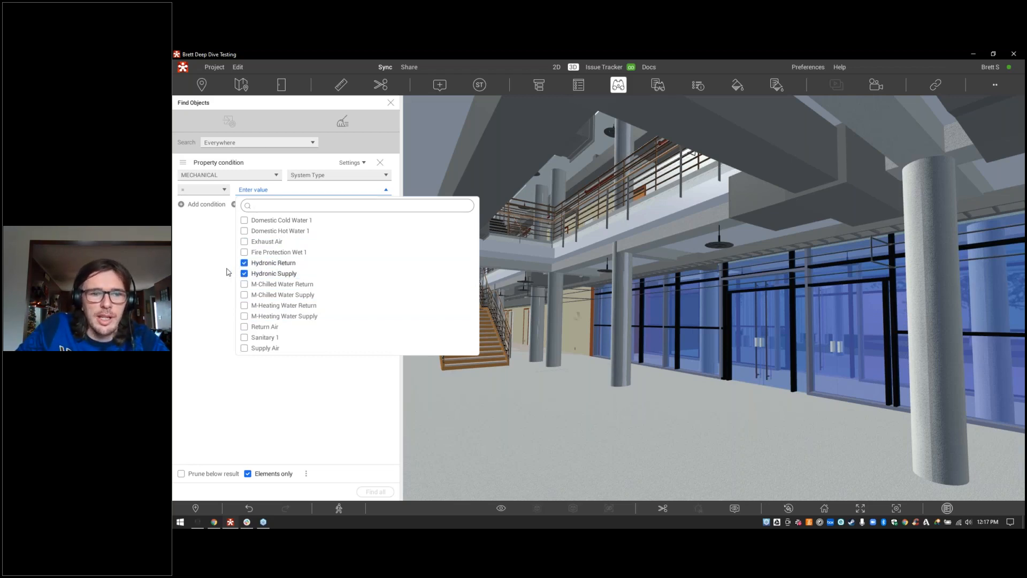
{"action": "left_click", "coordinate": [228, 272]}
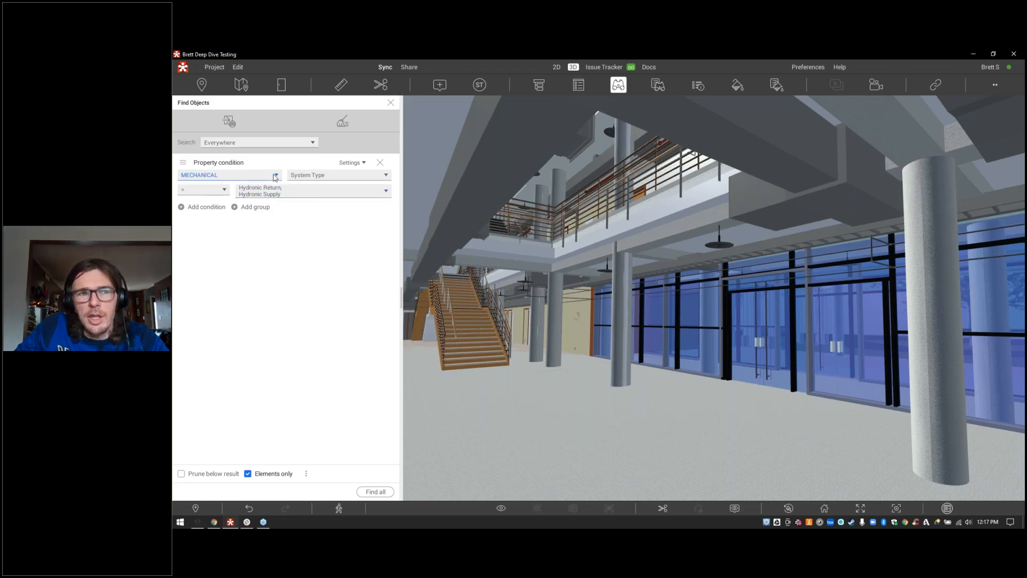
Step: Find all hydronic pipes and isolate them in transparency
{"action": "left_click", "coordinate": [220, 175]}
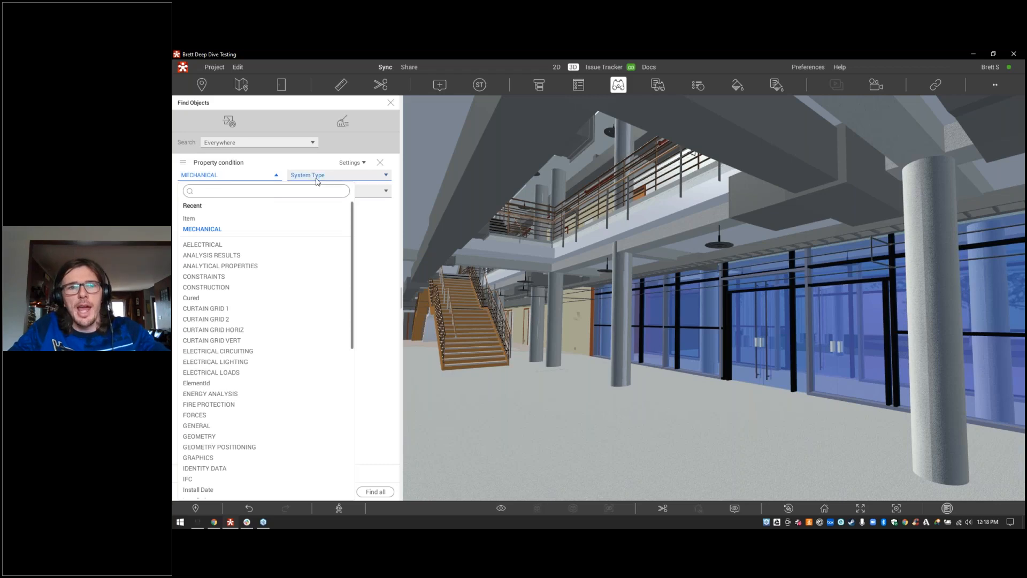
{"action": "left_click", "coordinate": [376, 257]}
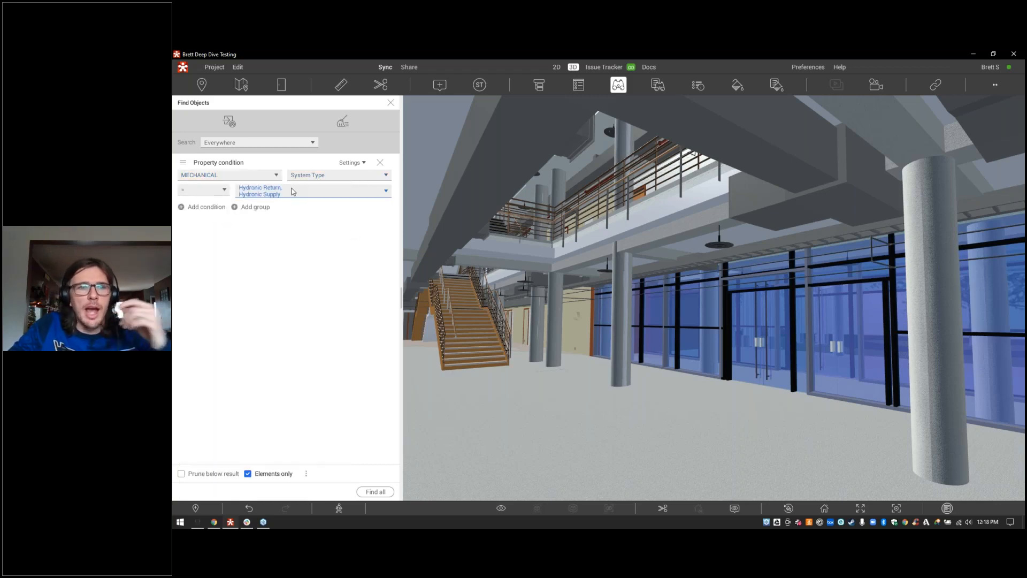
{"action": "left_click", "coordinate": [376, 491]}
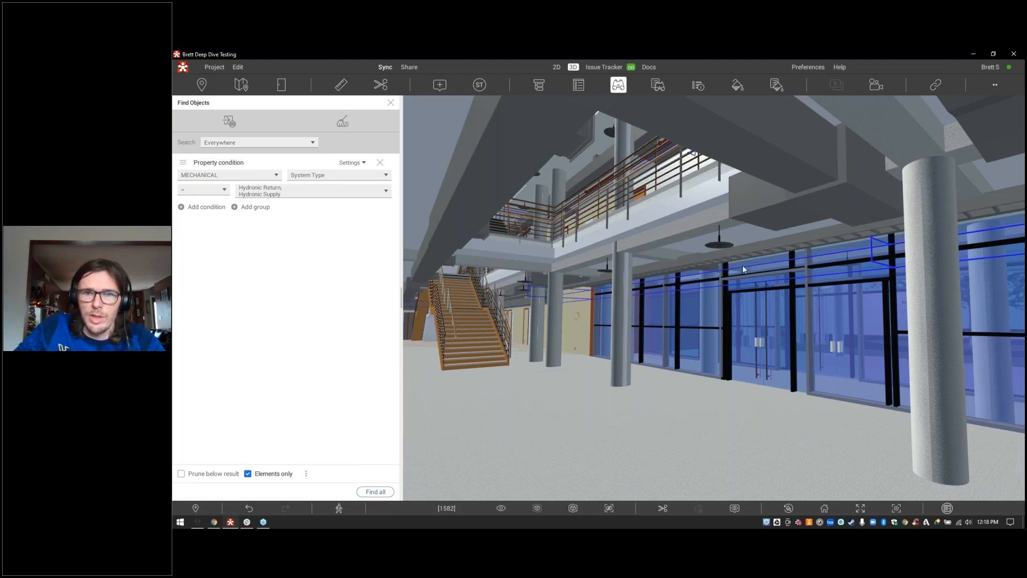
{"action": "right_click", "coordinate": [889, 269]}
{"action": "left_click", "coordinate": [910, 294]}
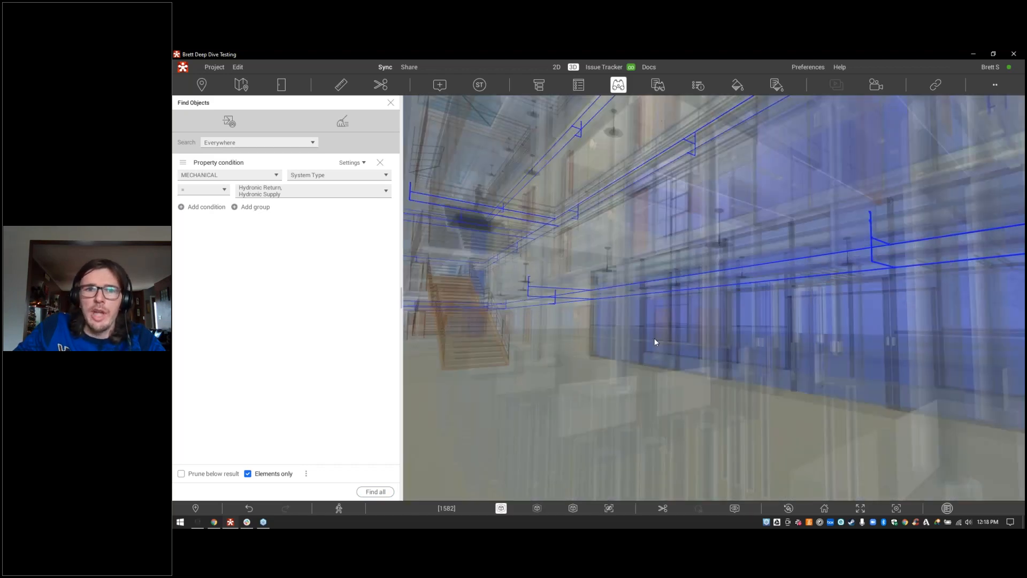
{"action": "left_click_drag", "start_coordinate": [904, 294], "coordinate": [1010, 341]}
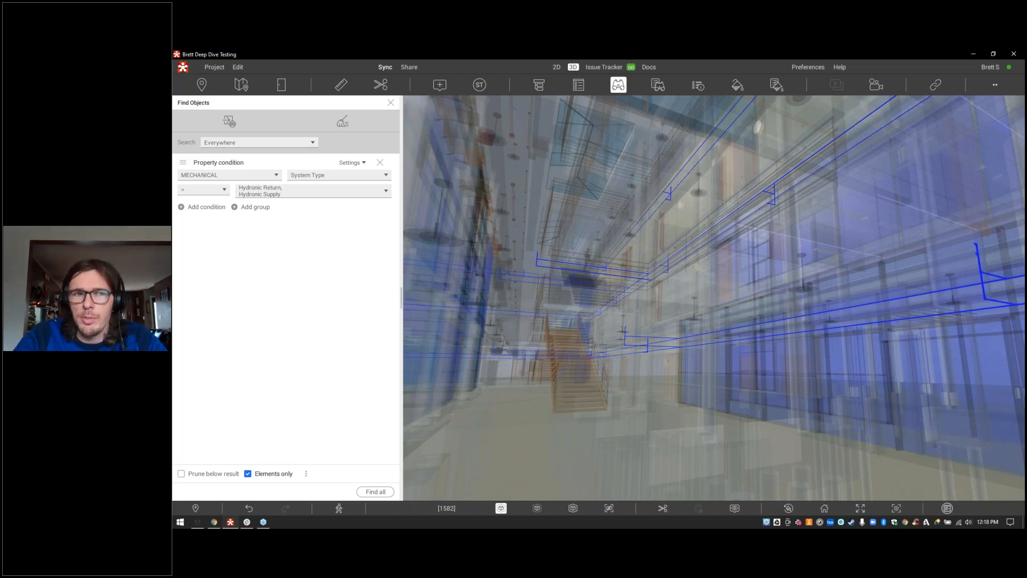
Step: Add a Search set condition using the 1st Level set from Area Sets
{"action": "left_click", "coordinate": [219, 208]}
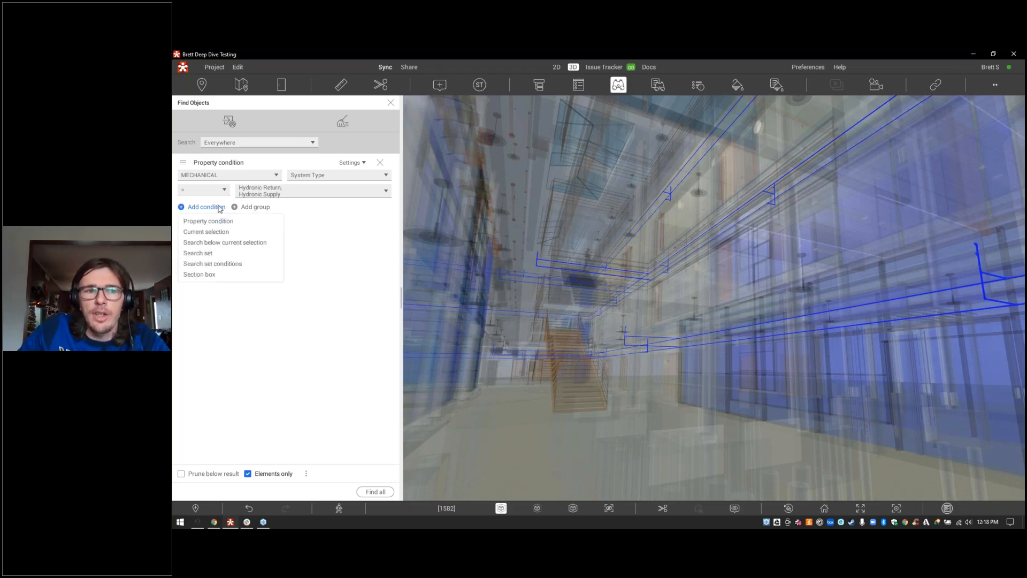
{"action": "left_click", "coordinate": [208, 253]}
{"action": "left_click", "coordinate": [493, 232]}
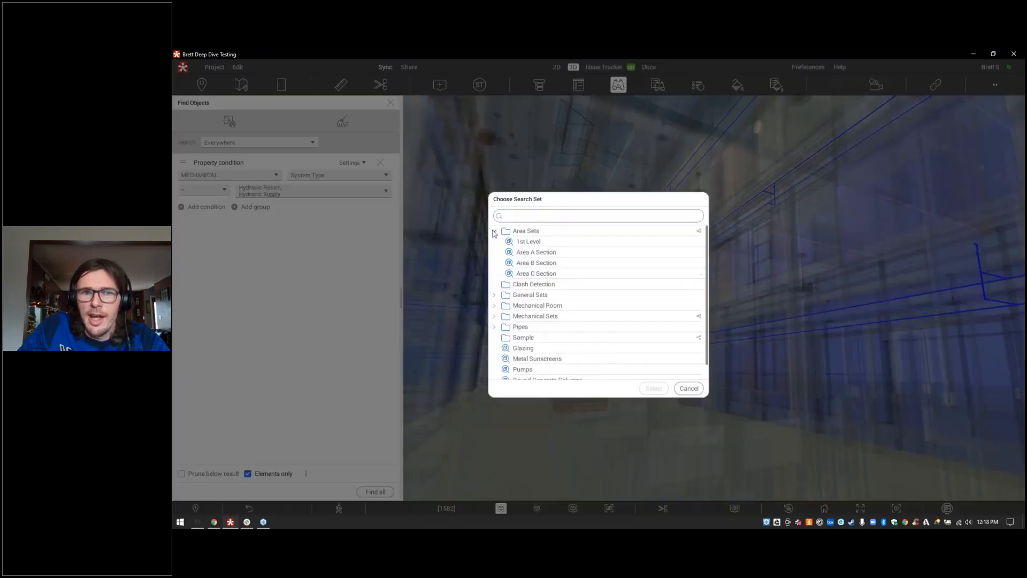
{"action": "left_click", "coordinate": [536, 244]}
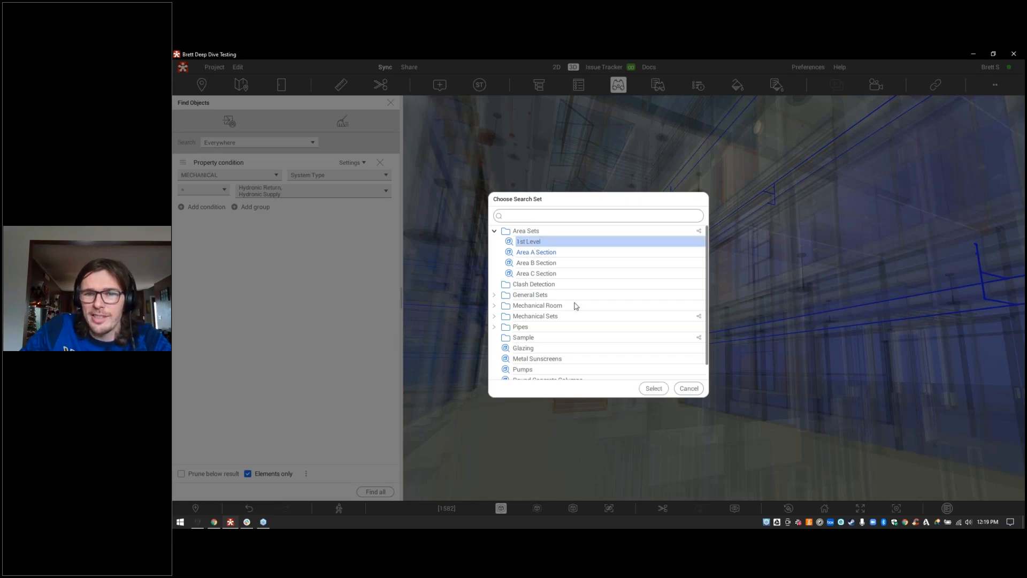
{"action": "left_click", "coordinate": [653, 389]}
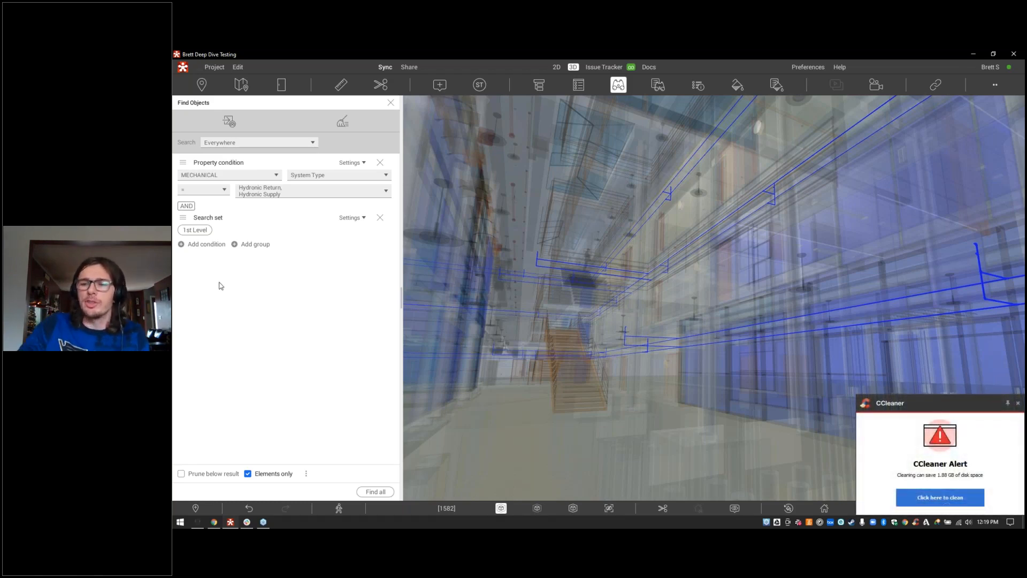
{"action": "left_click", "coordinate": [1017, 403]}
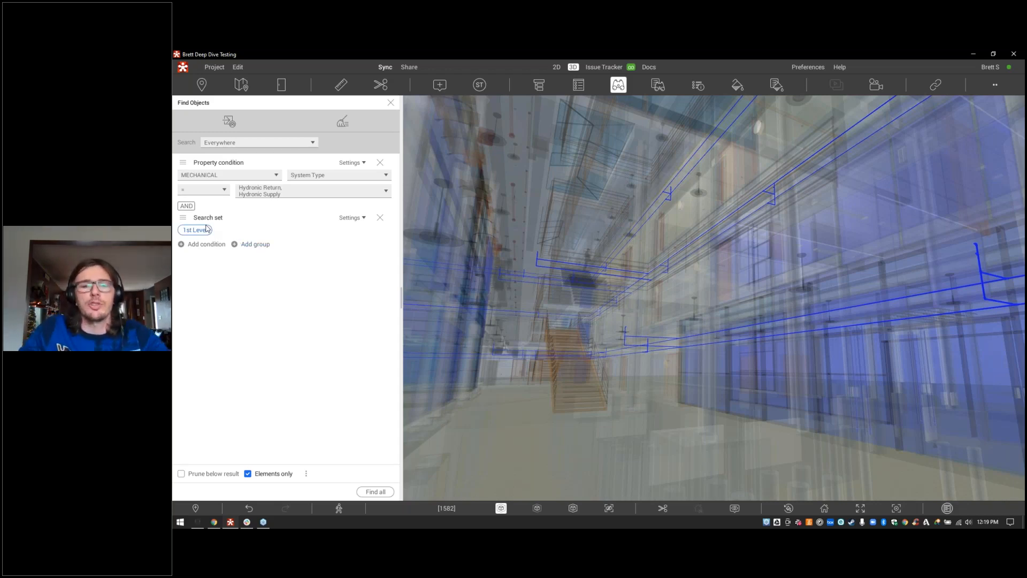
Step: Rerun Find all to highlight the 255 hydronic pipes on 1st Level, and fly through to inspect them
{"action": "left_click", "coordinate": [387, 492]}
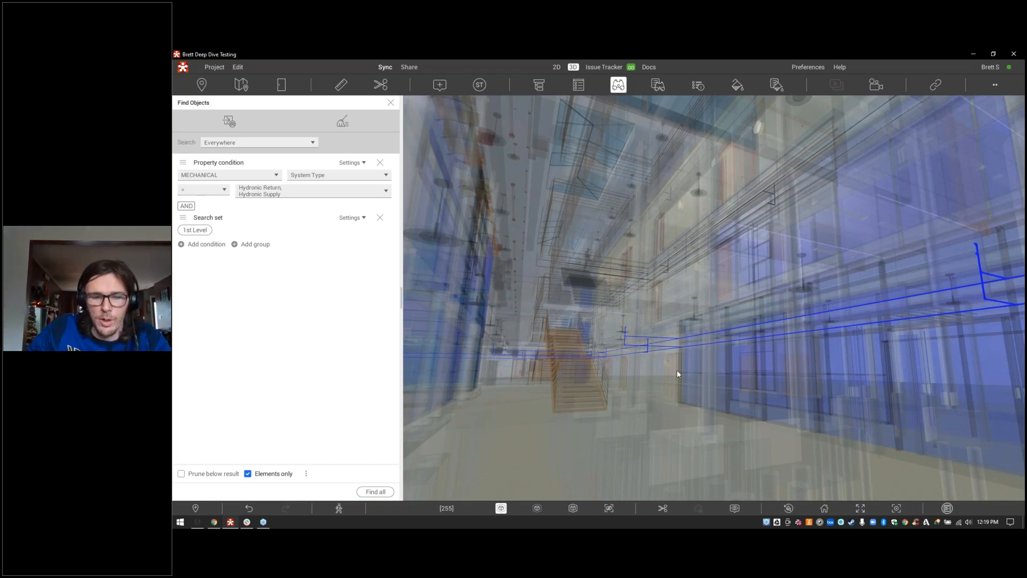
{"action": "left_click_drag", "start_coordinate": [679, 374], "coordinate": [409, 269]}
{"action": "key", "text": "w"}
{"action": "key", "text": "w"}
{"action": "key", "text": "w"}
{"action": "key", "text": "w"}
{"action": "key", "text": "w"}
{"action": "key", "text": "w"}
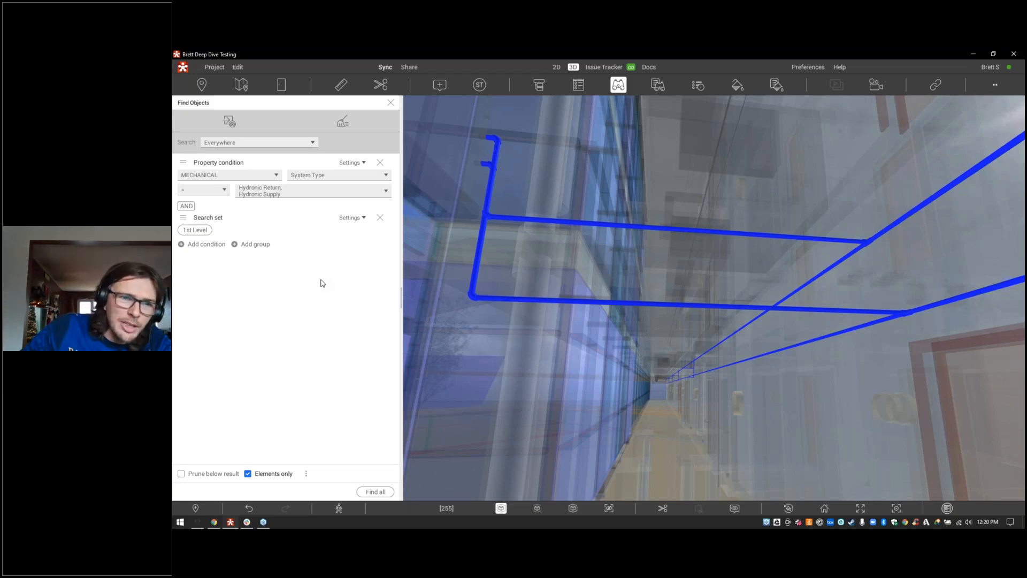
{"action": "left_click", "coordinate": [195, 245]}
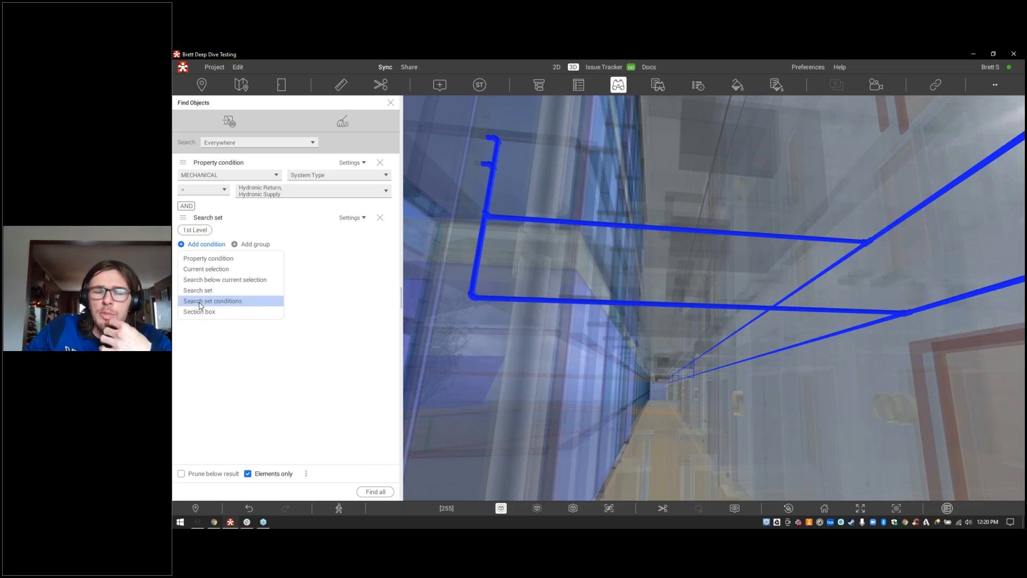
{"action": "left_click", "coordinate": [275, 368]}
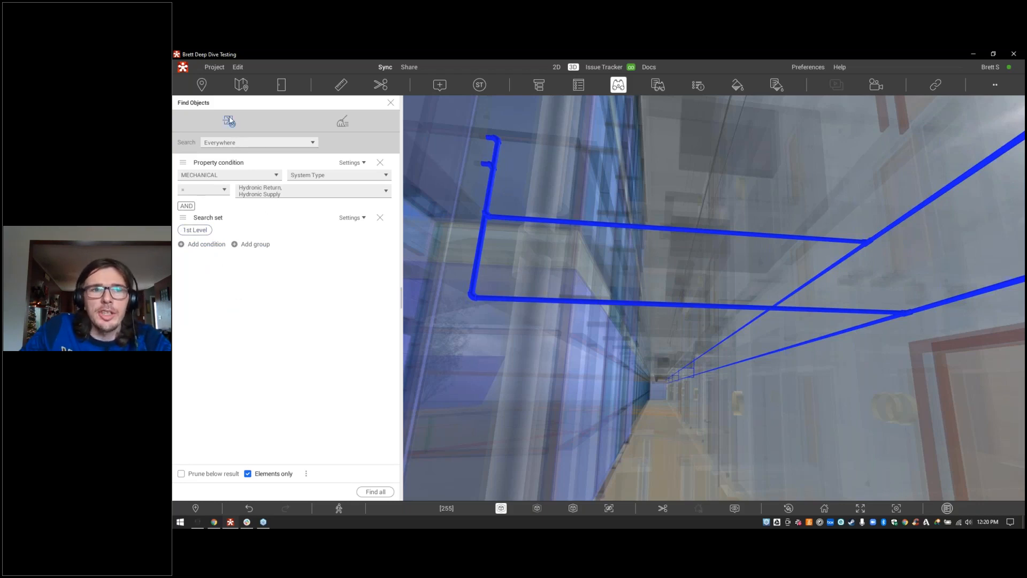
{"action": "left_click", "coordinate": [230, 122]}
{"action": "left_click", "coordinate": [245, 140]}
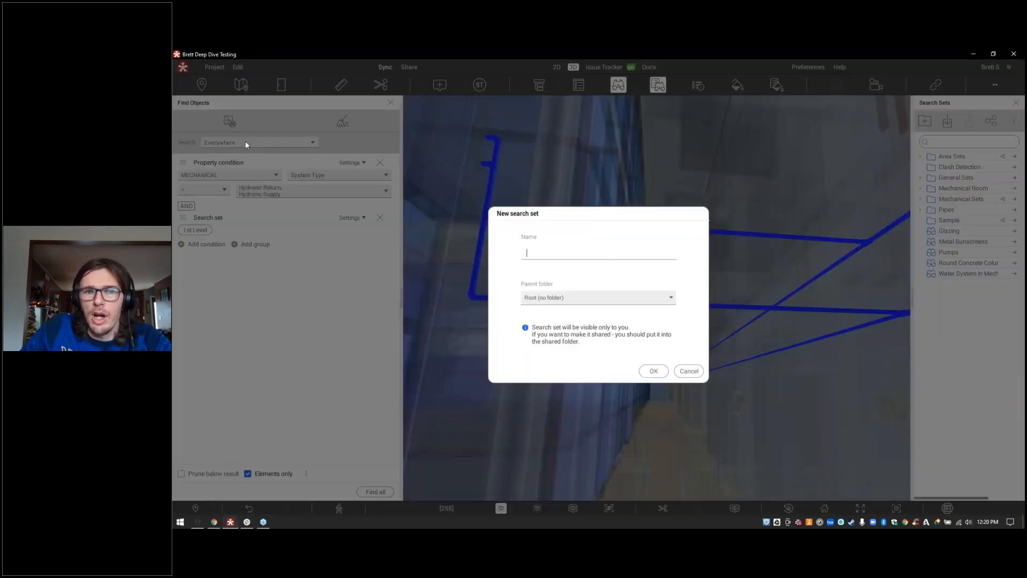
{"action": "type", "text": "1"}
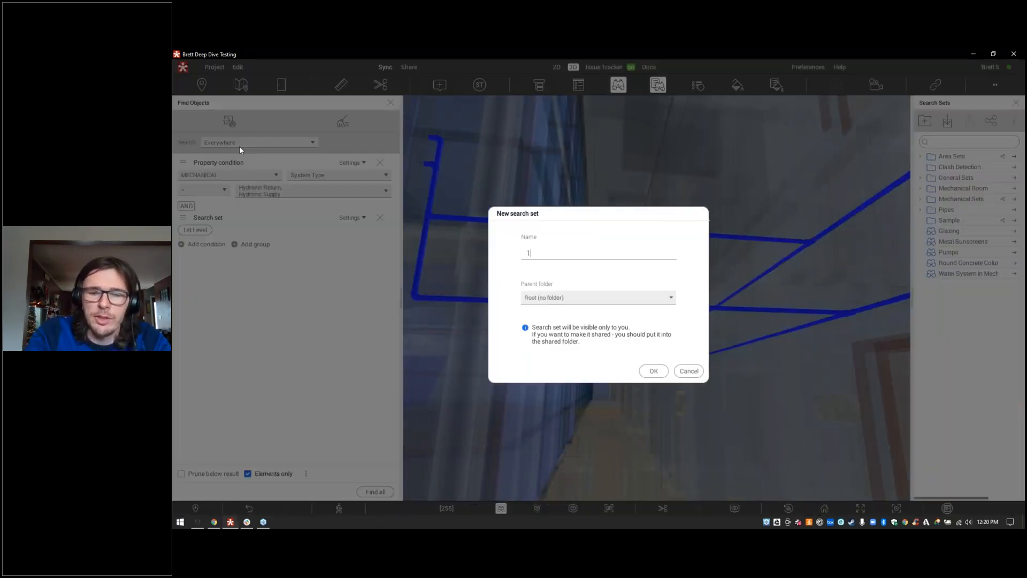
{"action": "type", "text": "st Level "}
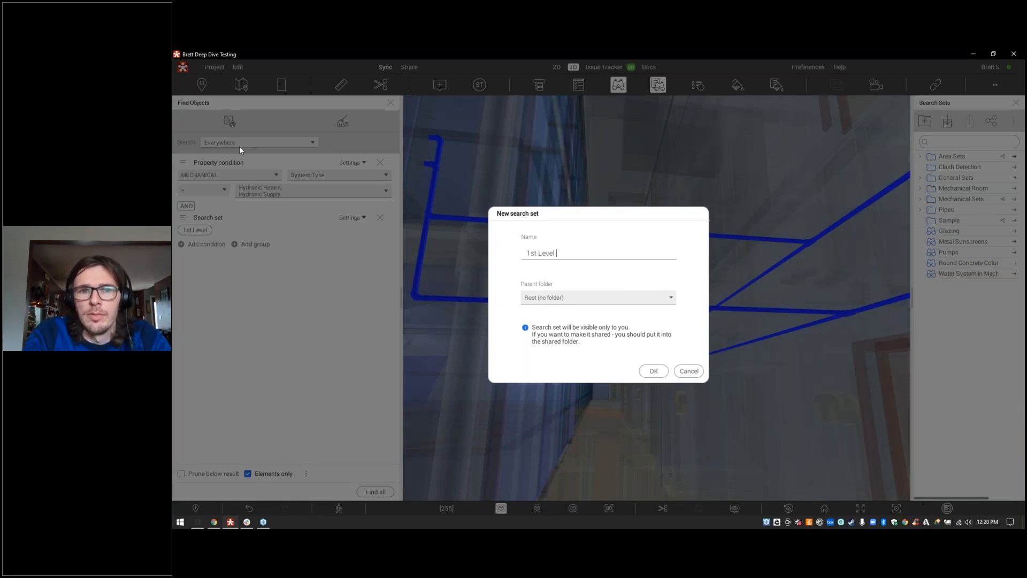
{"action": "type", "text": "Hydronic"}
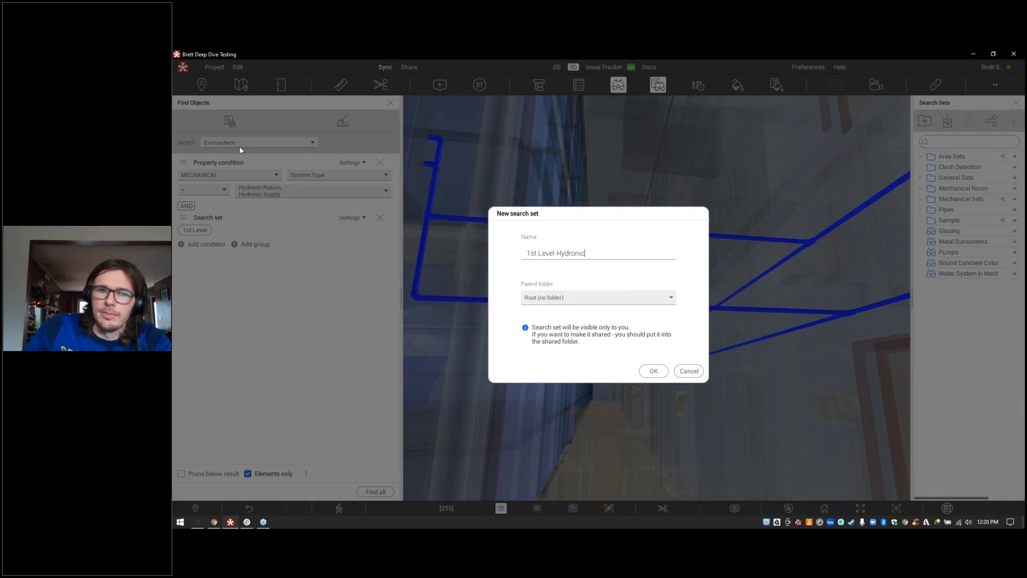
{"action": "left_click", "coordinate": [650, 371]}
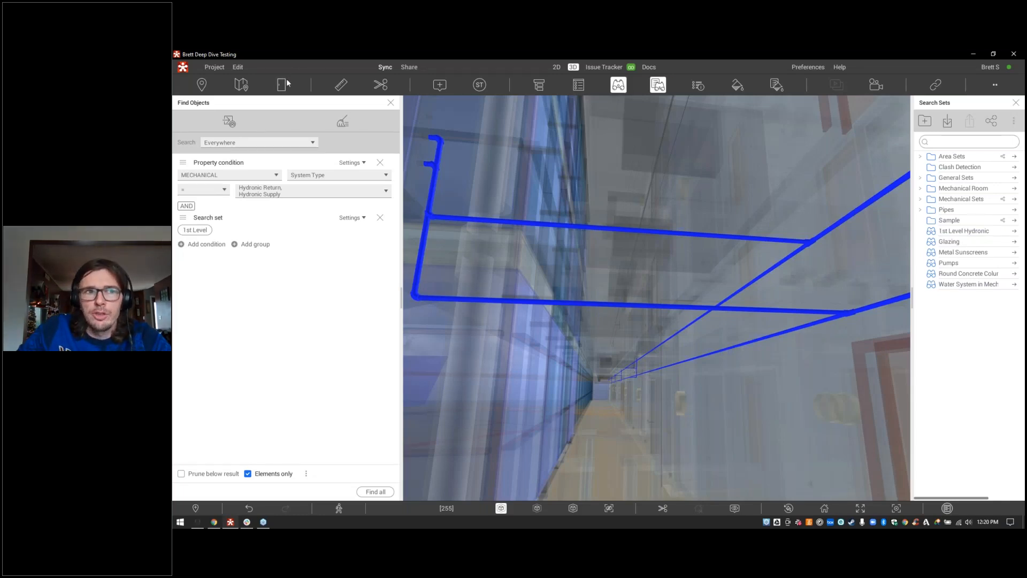
{"action": "left_click", "coordinate": [275, 143]}
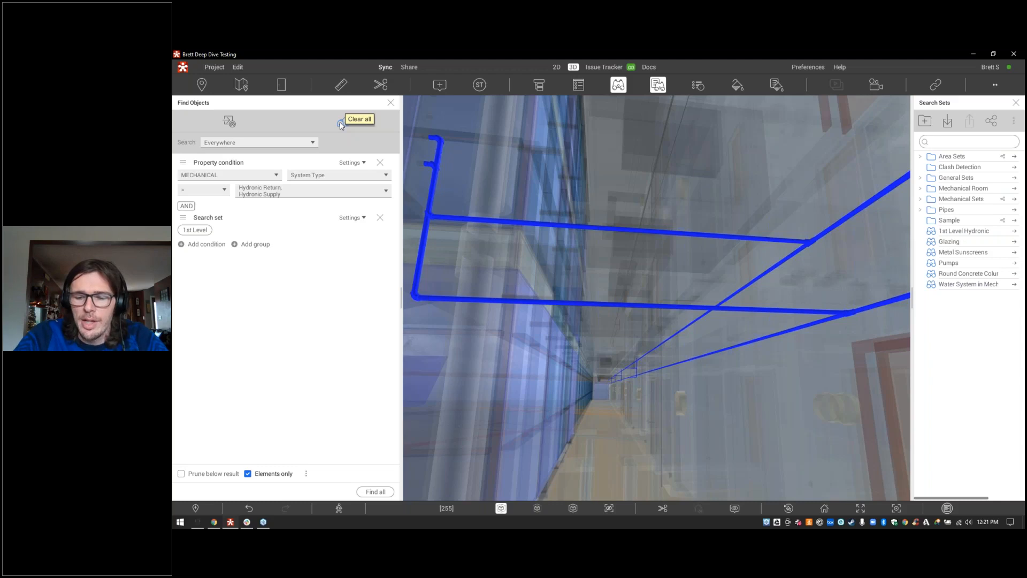
Step: Close Find Objects, dock Search Sets on the left, and preview sets ending with Round Concrete Columns
{"action": "left_click", "coordinate": [391, 102]}
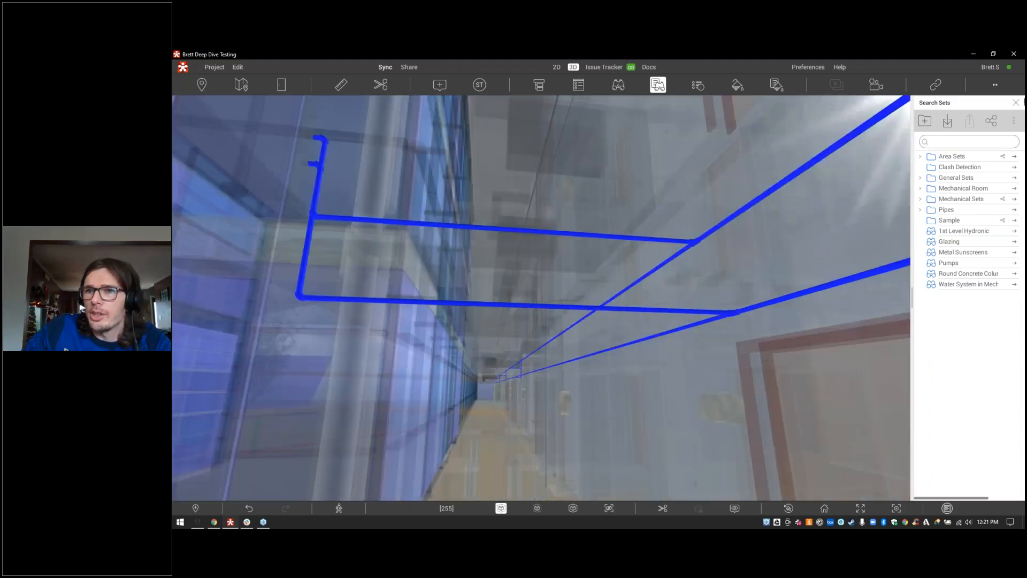
{"action": "left_click_drag", "start_coordinate": [985, 103], "coordinate": [185, 299]}
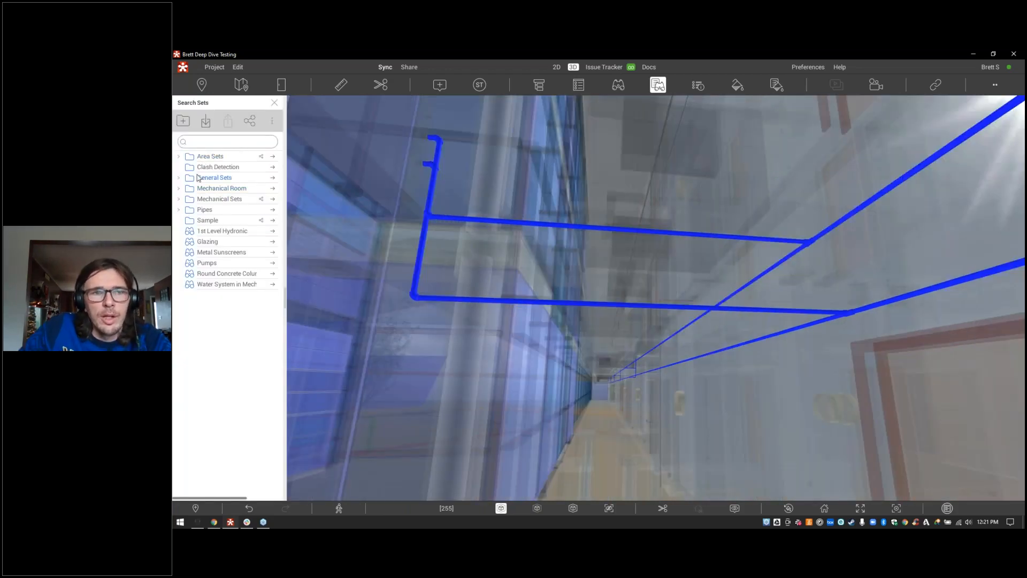
{"action": "left_click", "coordinate": [273, 241]}
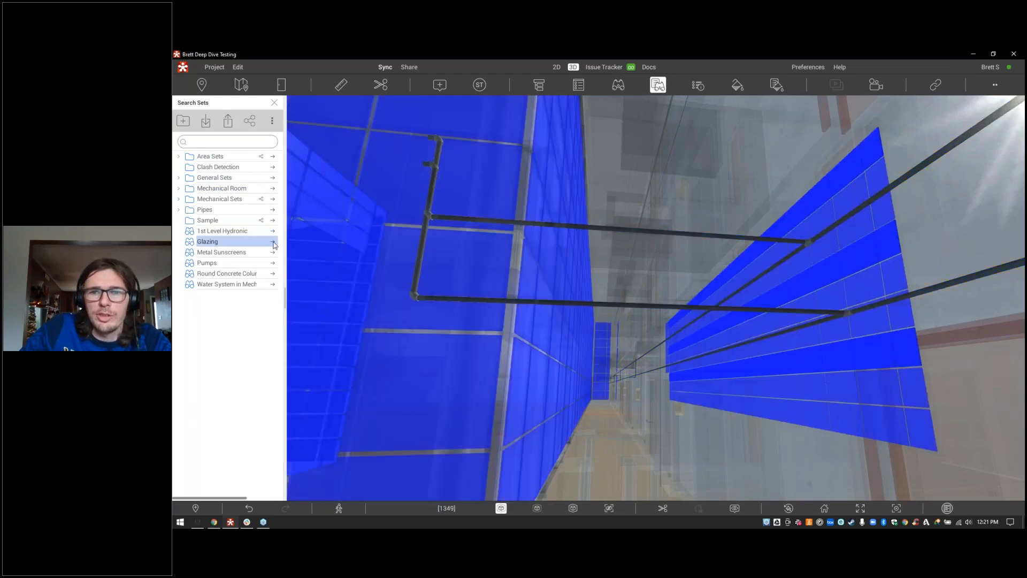
{"action": "left_click", "coordinate": [272, 253]}
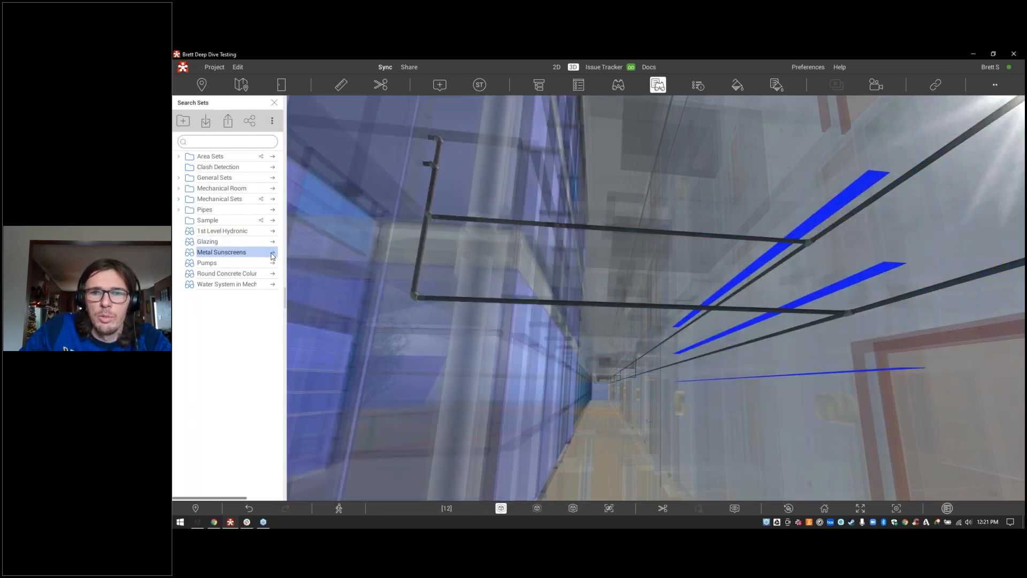
{"action": "left_click", "coordinate": [274, 266]}
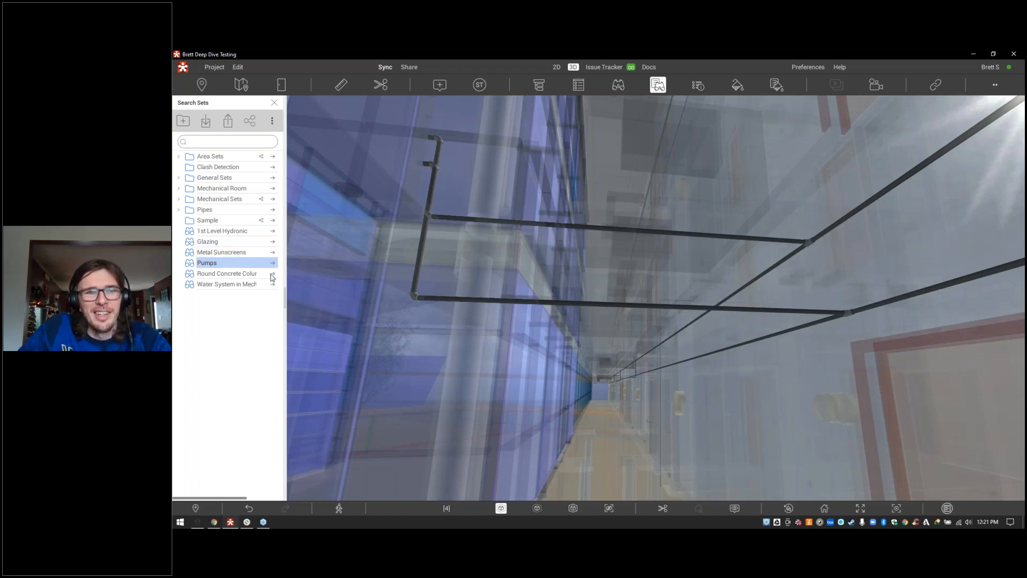
{"action": "left_click", "coordinate": [273, 276]}
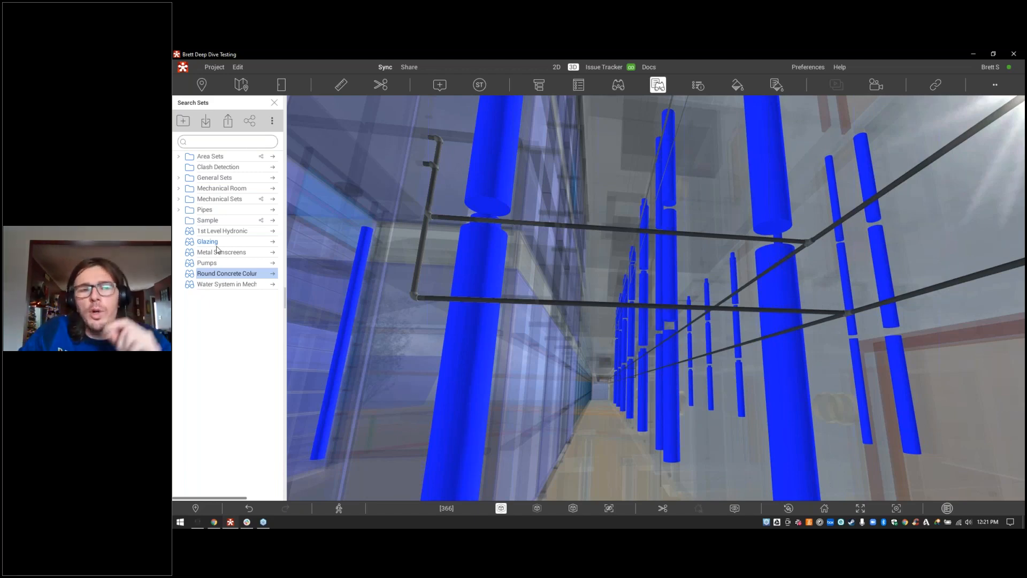
{"action": "left_click", "coordinate": [213, 181]}
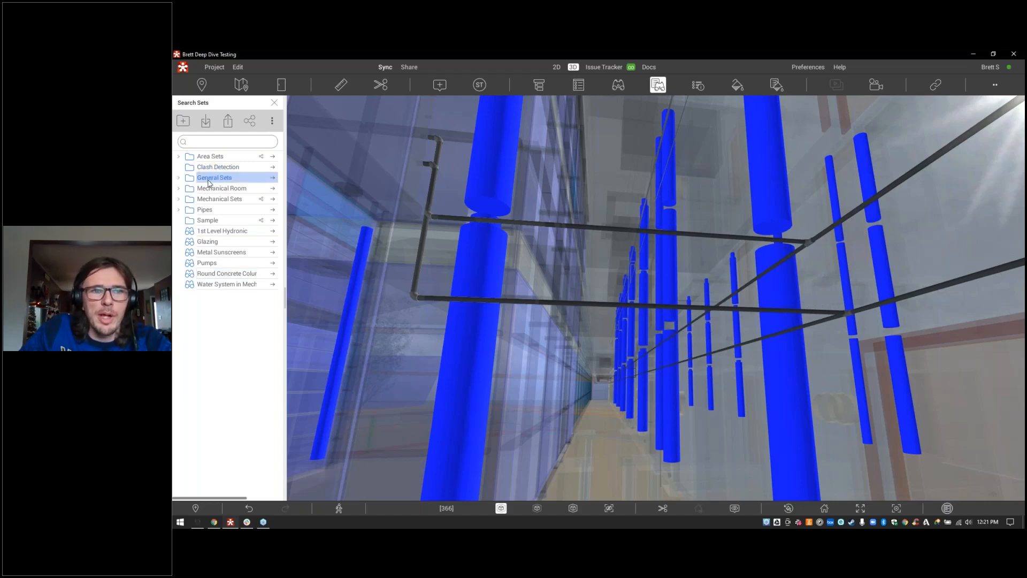
Step: Move the 1st Level Hydronic, Metal Sunscreens and round concrete column sets into General Sets
{"action": "left_click", "coordinate": [178, 180]}
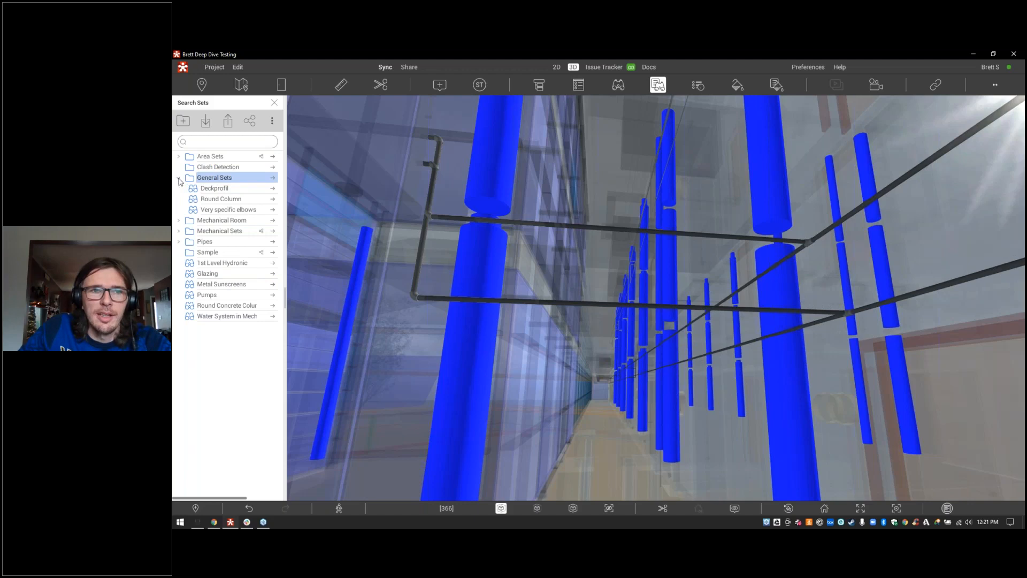
{"action": "left_click", "coordinate": [212, 264]}
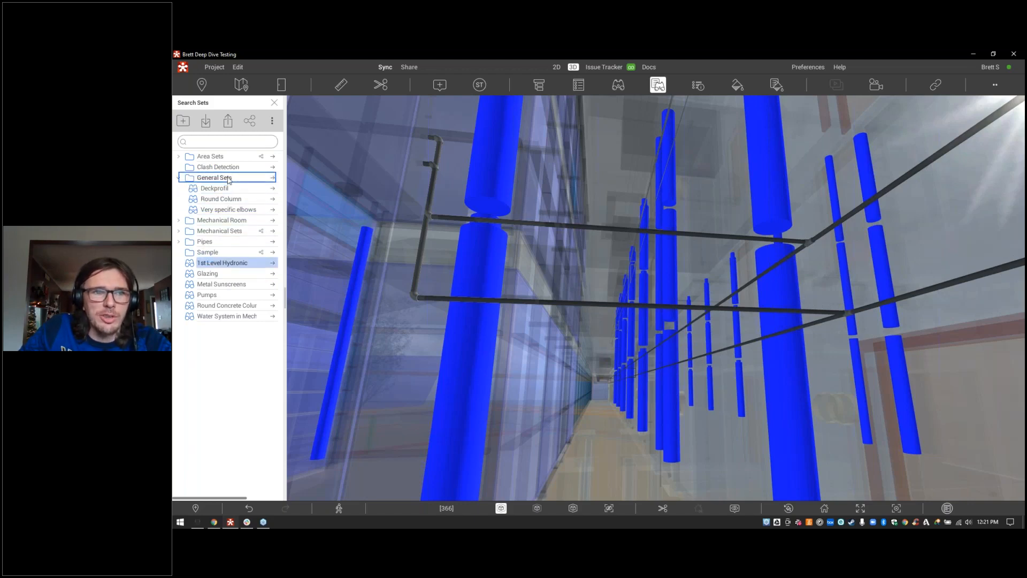
{"action": "left_click_drag", "start_coordinate": [229, 179], "coordinate": [231, 179]}
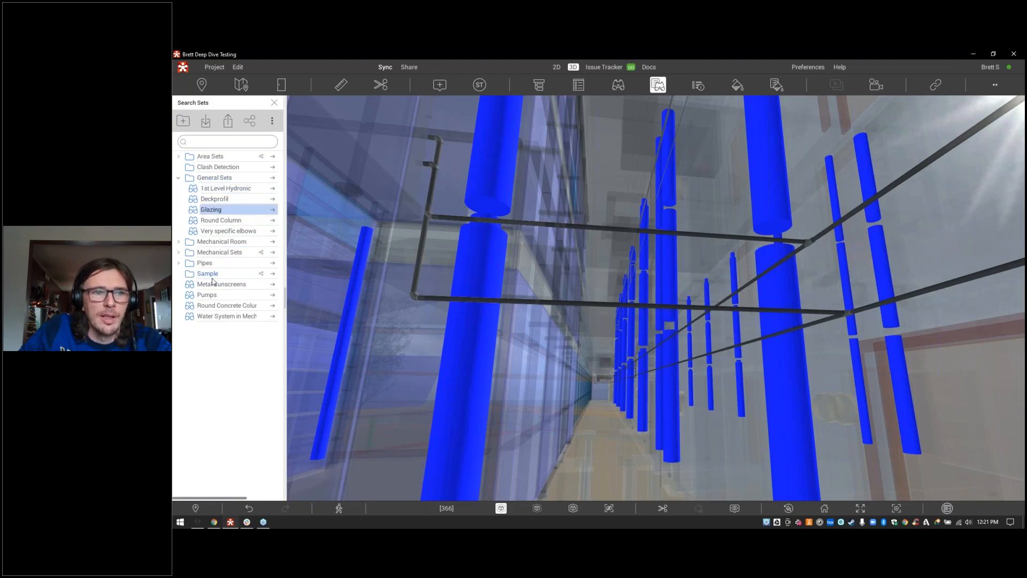
{"action": "left_click_drag", "start_coordinate": [212, 285], "coordinate": [222, 179]}
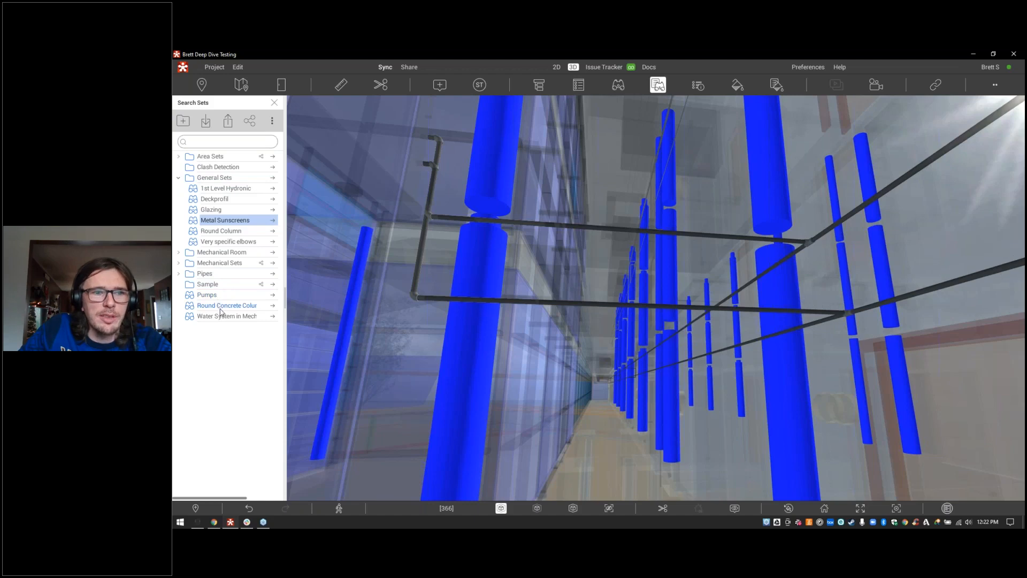
{"action": "left_click_drag", "start_coordinate": [222, 306], "coordinate": [230, 181]}
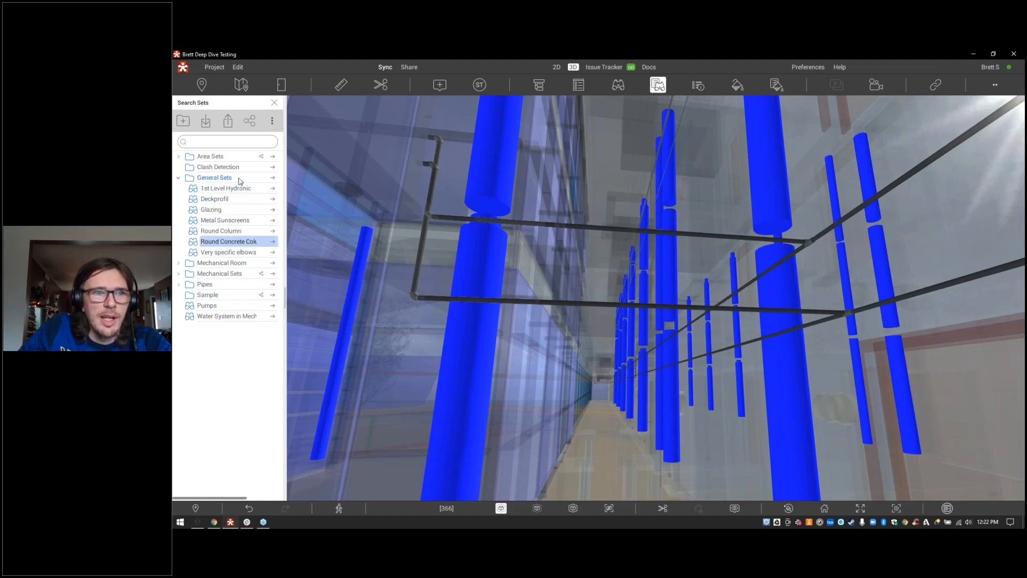
Step: Share the General Sets folder
{"action": "left_click", "coordinate": [249, 122]}
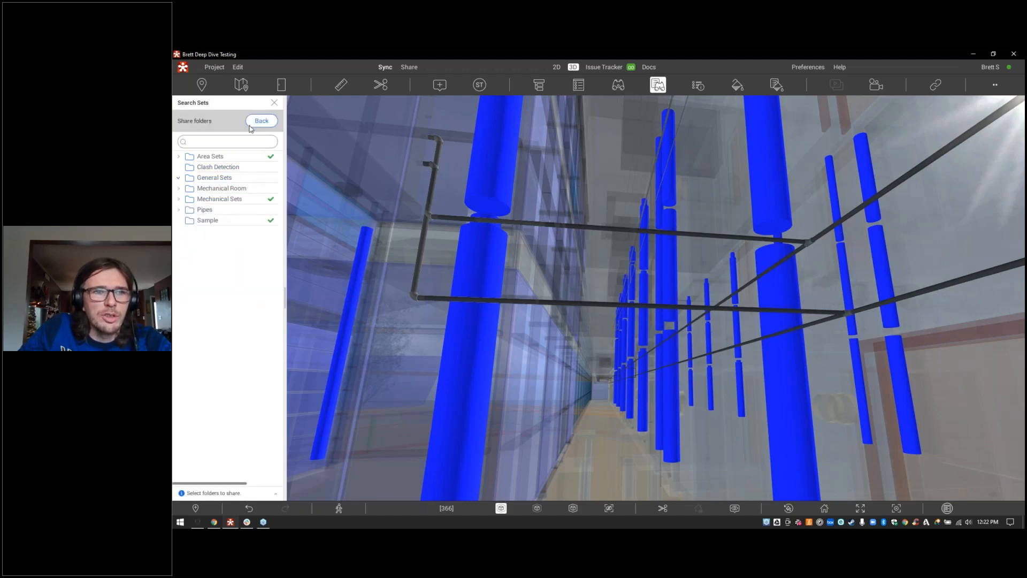
{"action": "left_click", "coordinate": [264, 180]}
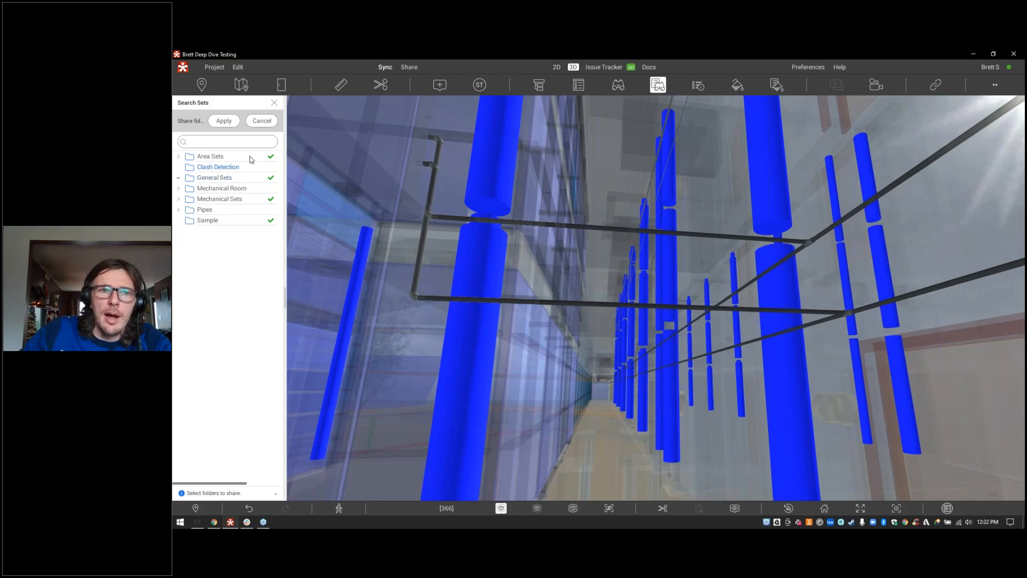
{"action": "left_click", "coordinate": [229, 123]}
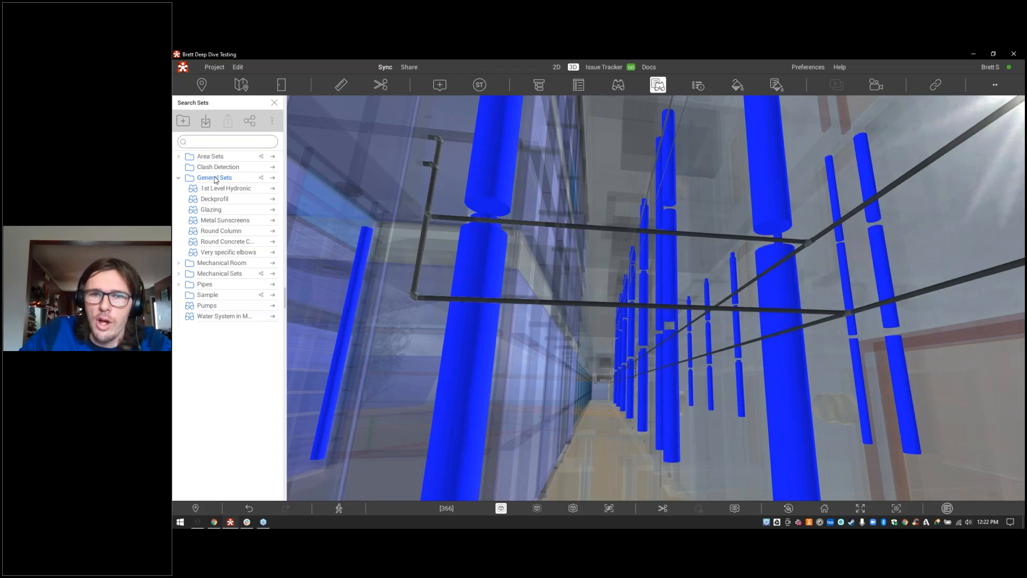
Step: Open the Selection Inspector, fly to columns 140949, 140950 and 140951, and keep the Structural Team preset
{"action": "left_click", "coordinate": [698, 84]}
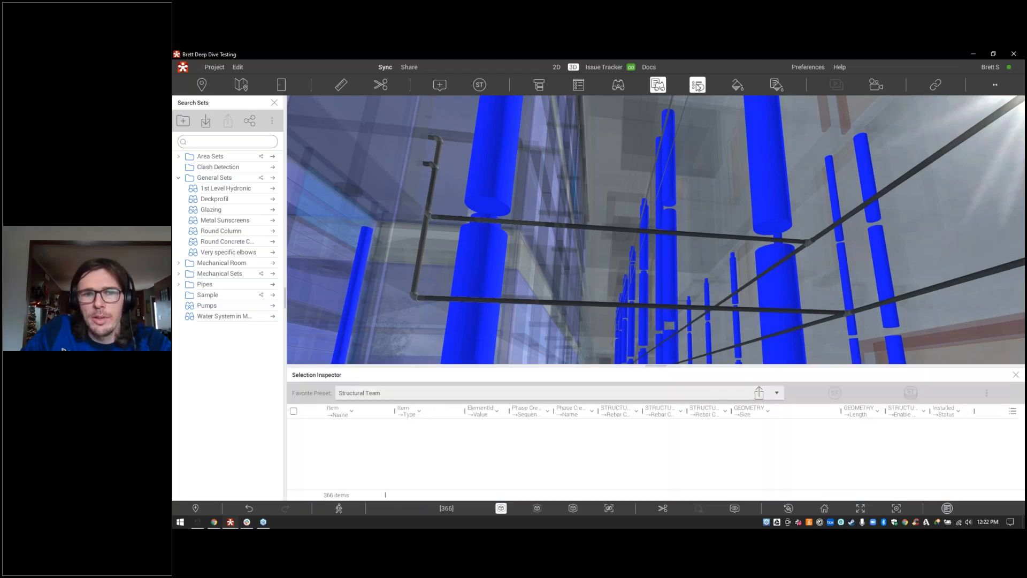
{"action": "left_click_drag", "start_coordinate": [455, 366], "coordinate": [457, 296]}
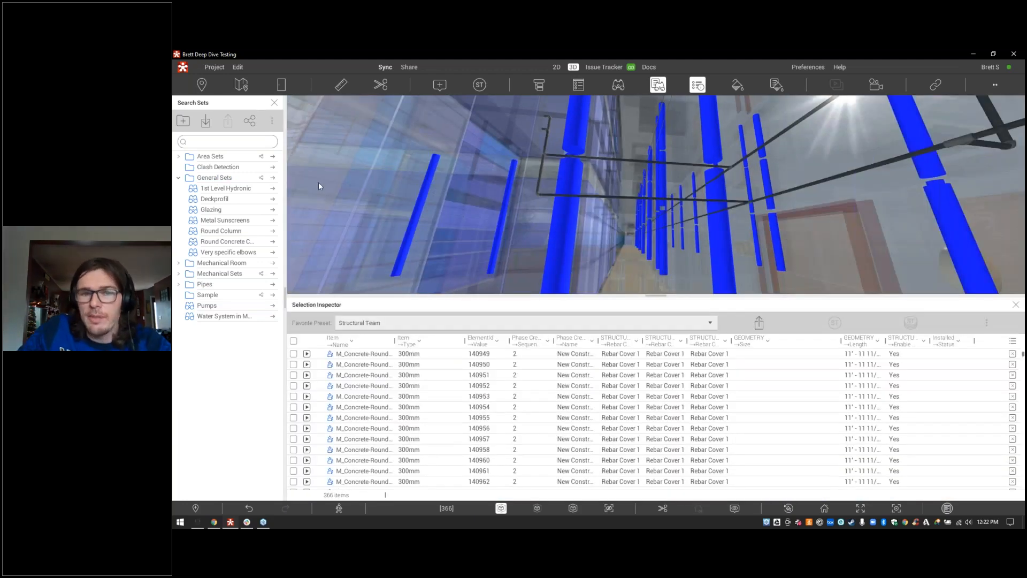
{"action": "left_click", "coordinate": [376, 356]}
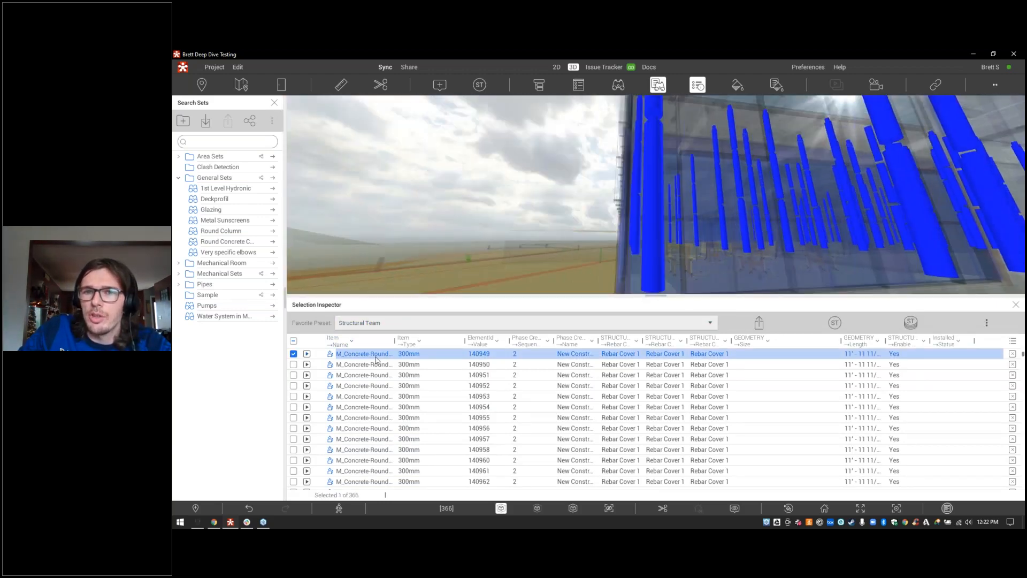
{"action": "left_click", "coordinate": [374, 367]}
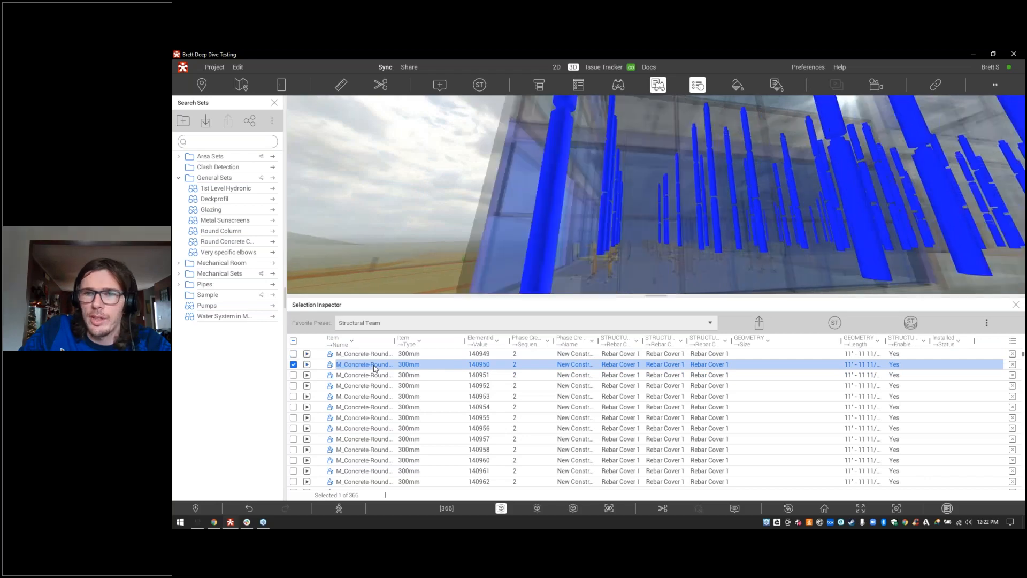
{"action": "left_click", "coordinate": [373, 378]}
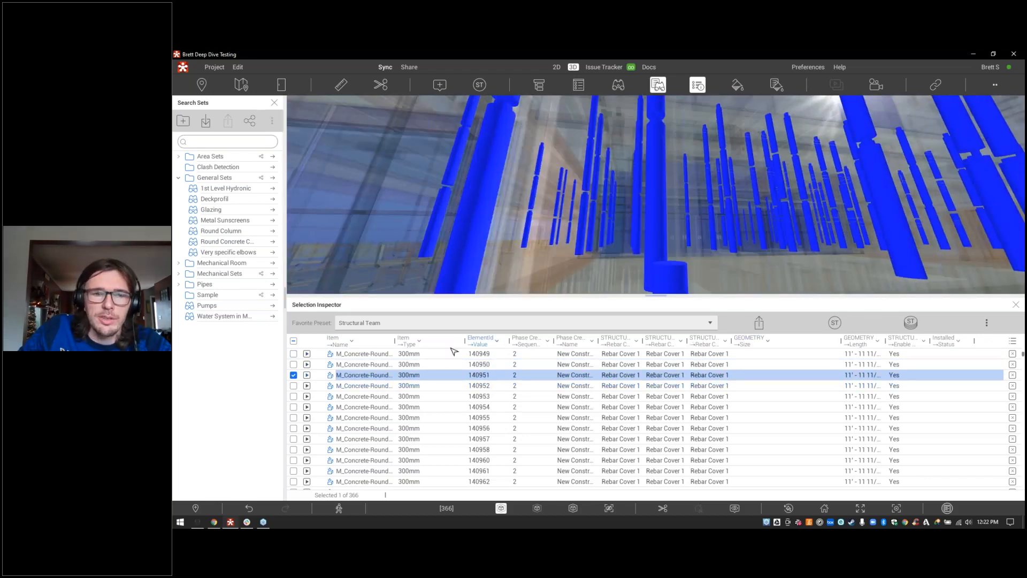
{"action": "left_click", "coordinate": [420, 323]}
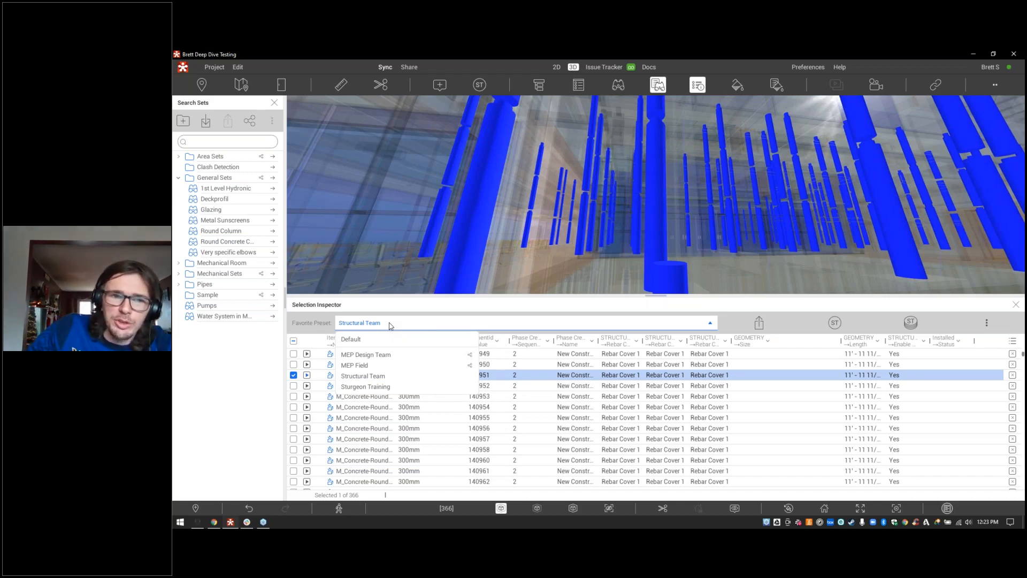
{"action": "left_click", "coordinate": [391, 325]}
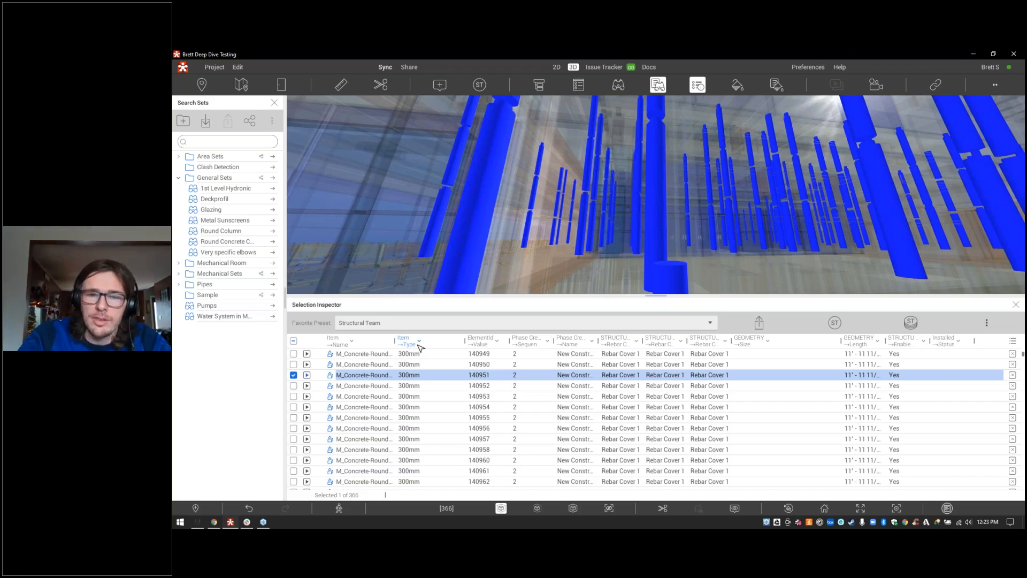
Step: Try filtering the table by Phase Created, then cancel that filter
{"action": "left_click", "coordinate": [592, 342]}
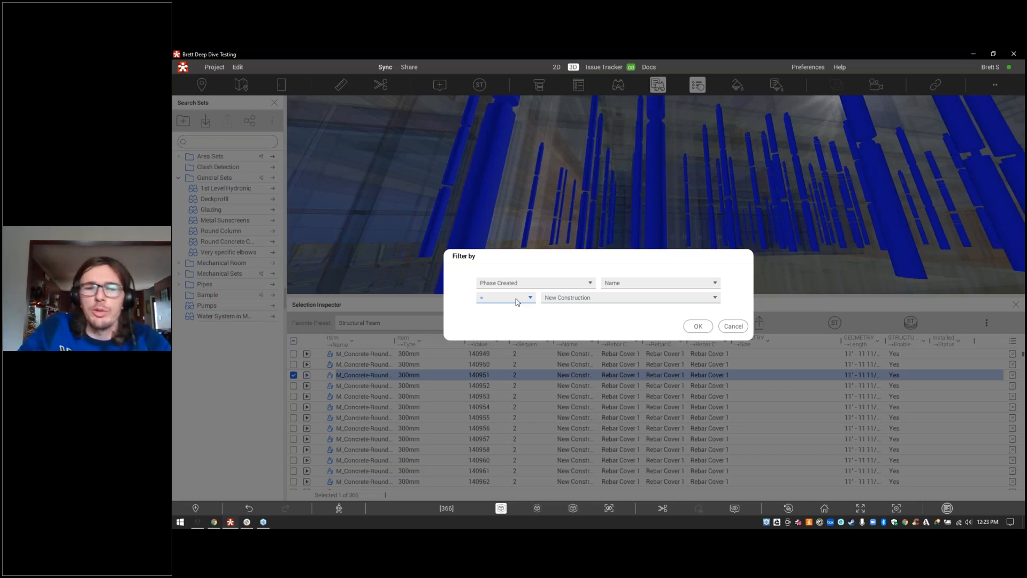
{"action": "left_click", "coordinate": [569, 304]}
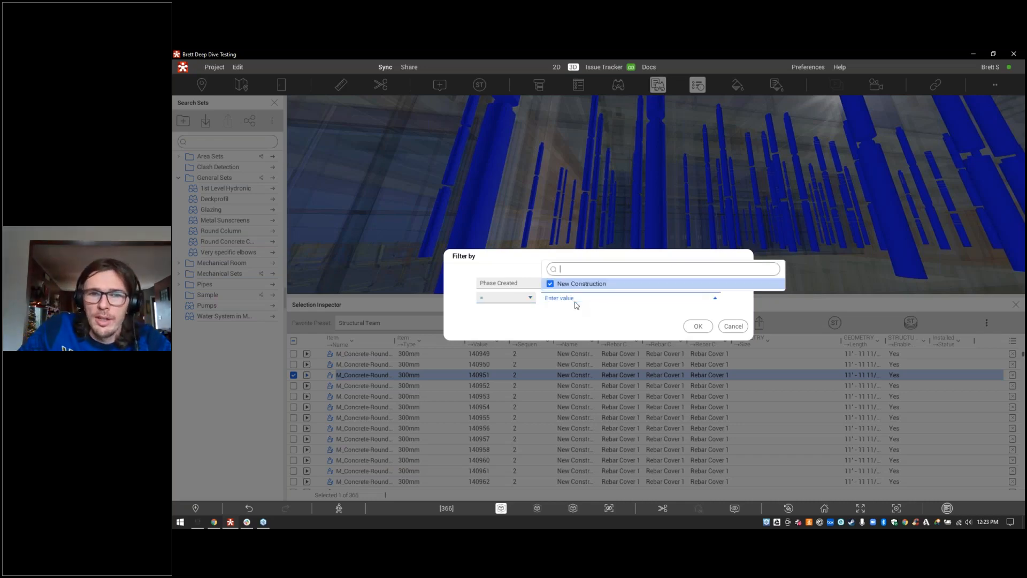
{"action": "left_click", "coordinate": [733, 326]}
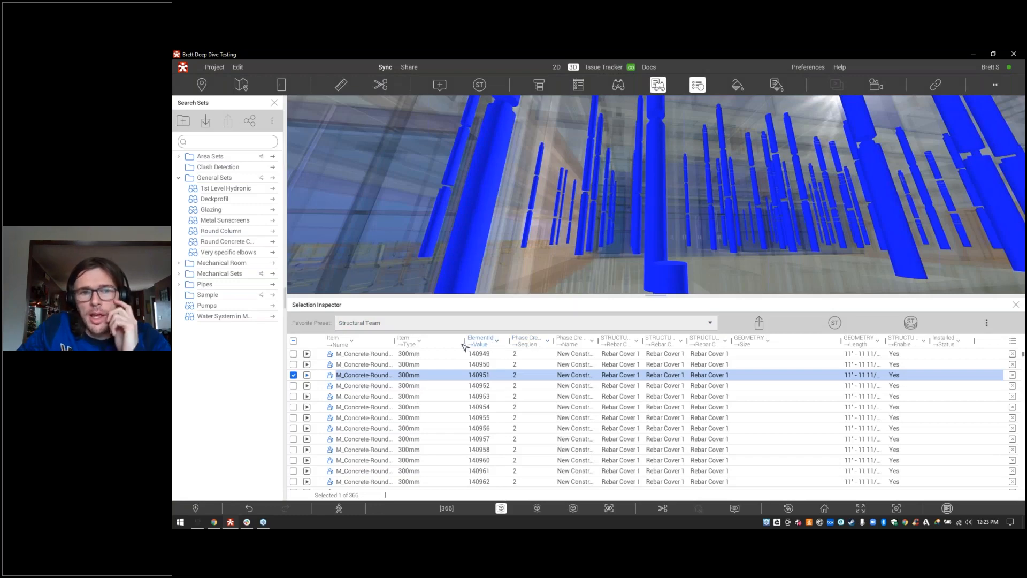
Step: Filter the inspector table to Type = 300mm and scroll through the 164 remaining columns
{"action": "left_click", "coordinate": [421, 342]}
{"action": "left_click", "coordinate": [565, 298]}
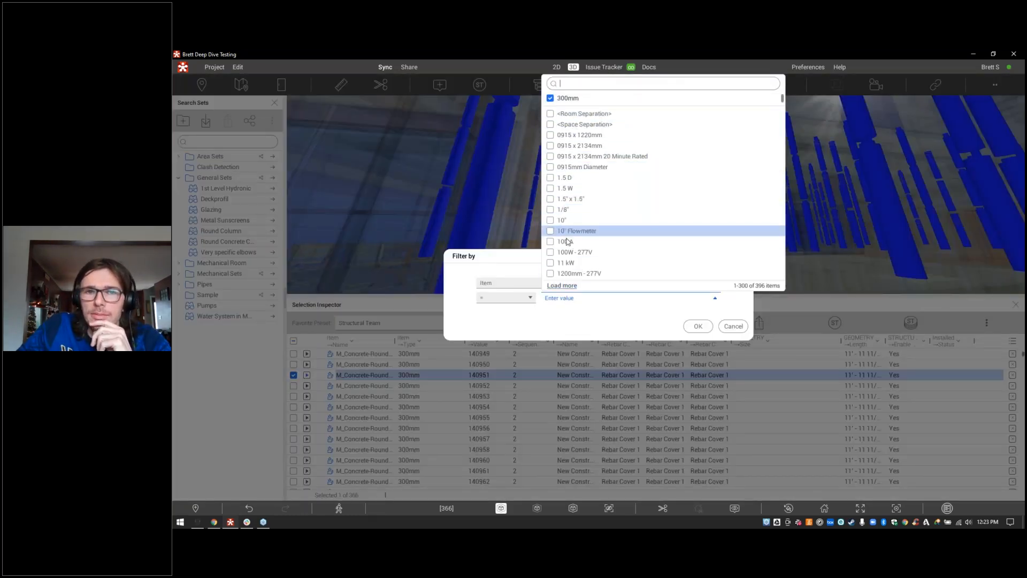
{"action": "scroll", "coordinate": [572, 237], "scroll_direction": "down", "scroll_amount": 5}
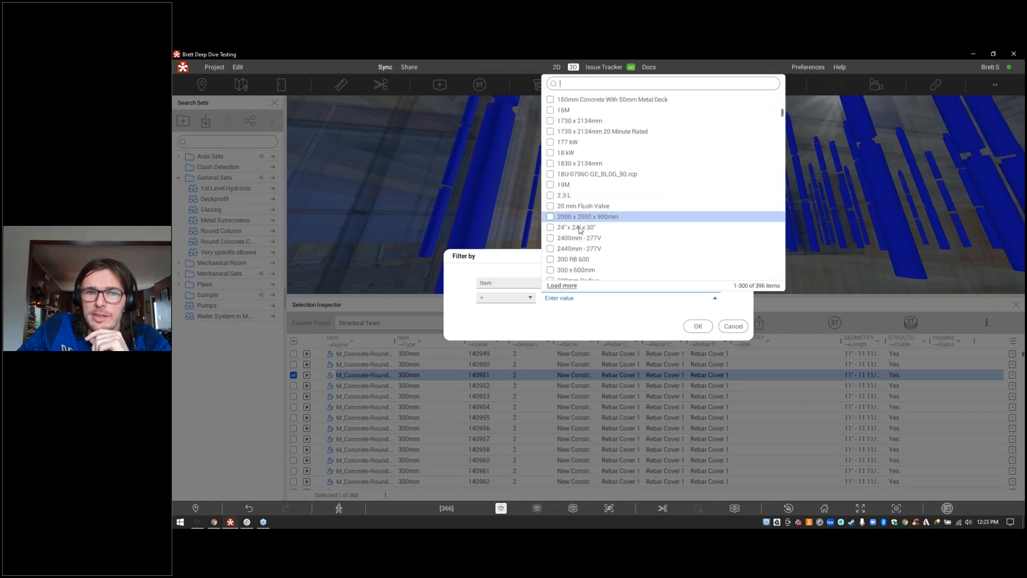
{"action": "scroll", "coordinate": [580, 231], "scroll_direction": "down", "scroll_amount": 4}
{"action": "scroll", "coordinate": [583, 217], "scroll_direction": "up", "scroll_amount": 6}
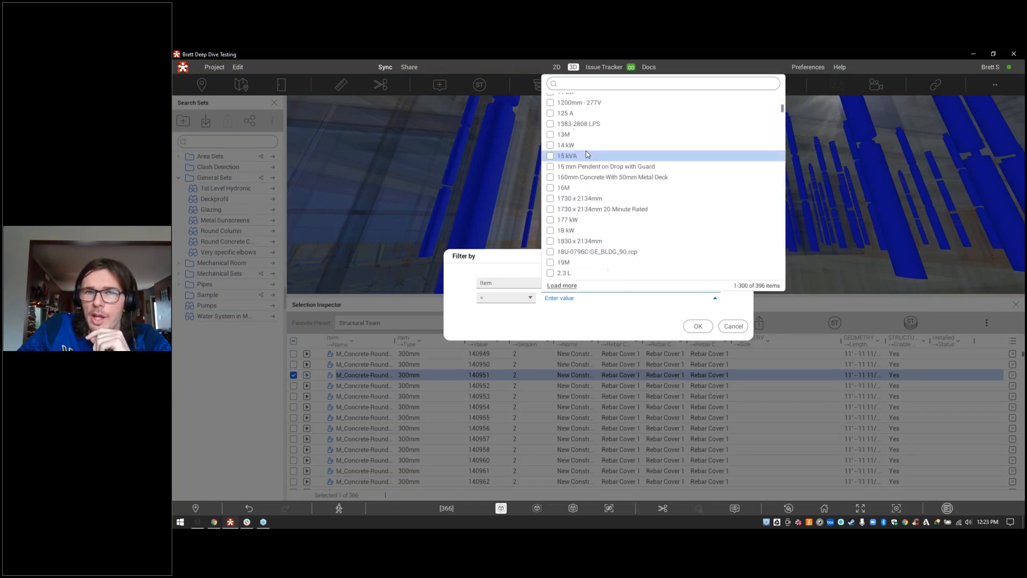
{"action": "scroll", "coordinate": [587, 155], "scroll_direction": "up", "scroll_amount": 5}
{"action": "left_click", "coordinate": [589, 98]}
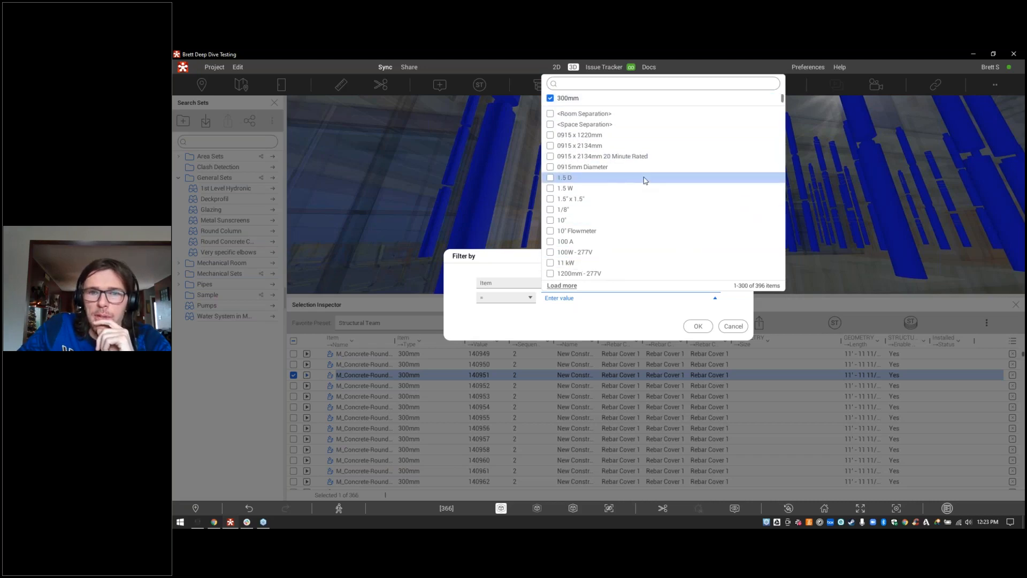
{"action": "left_click", "coordinate": [627, 337]}
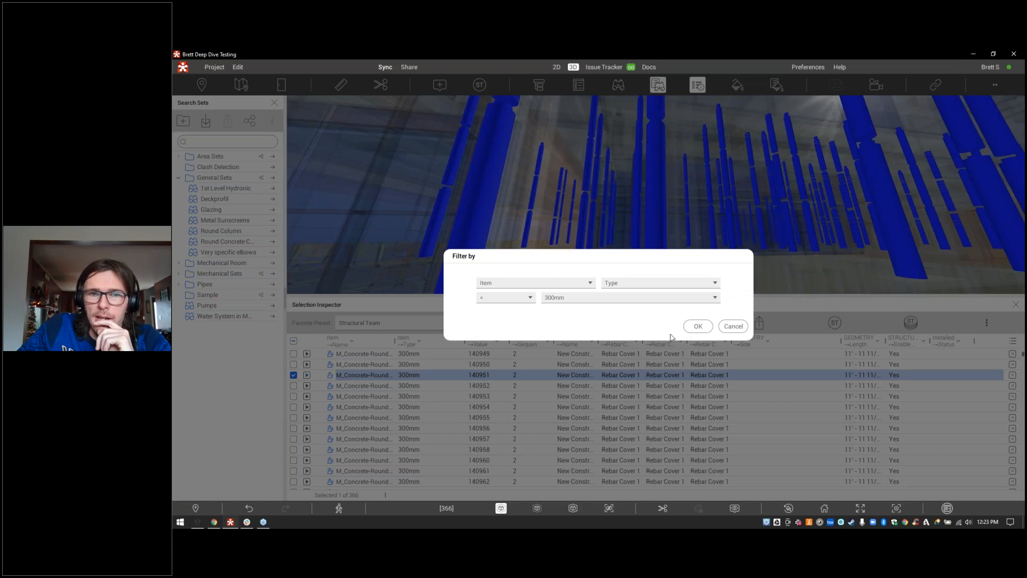
{"action": "left_click", "coordinate": [698, 328]}
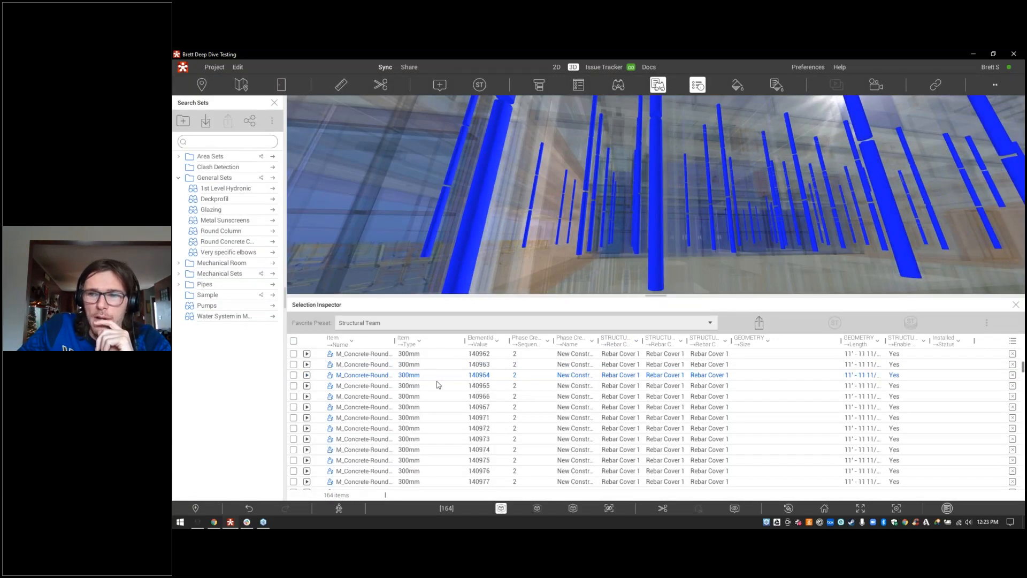
{"action": "scroll", "coordinate": [438, 385], "scroll_direction": "down", "scroll_amount": 5}
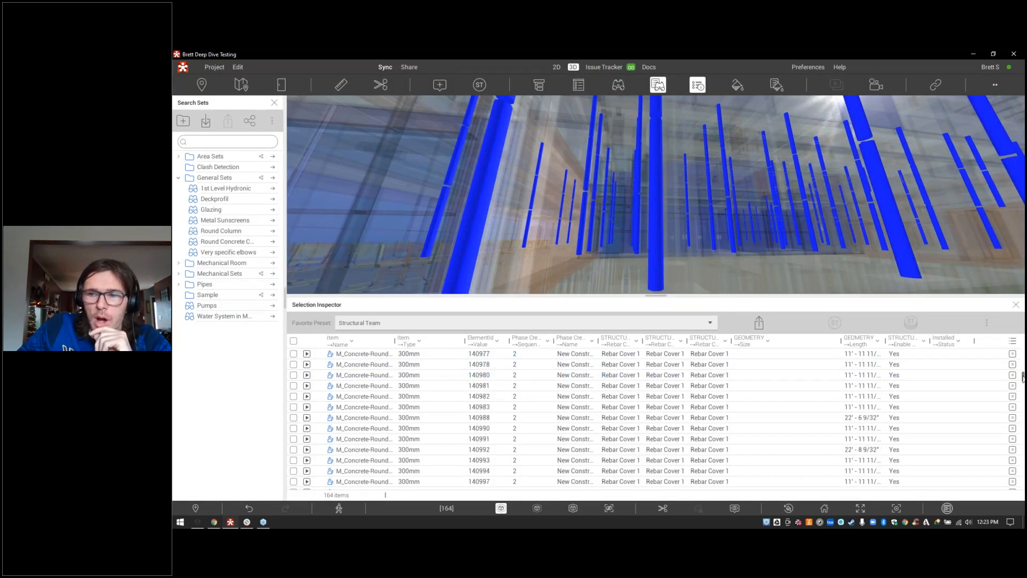
{"action": "left_click_drag", "start_coordinate": [1022, 378], "coordinate": [1022, 350]}
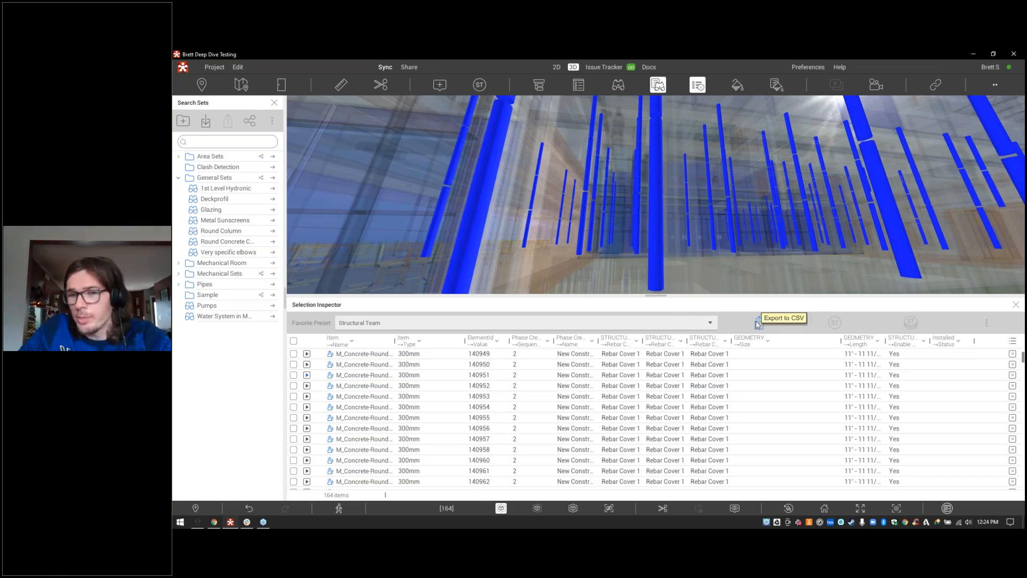
{"action": "left_click", "coordinate": [758, 322]}
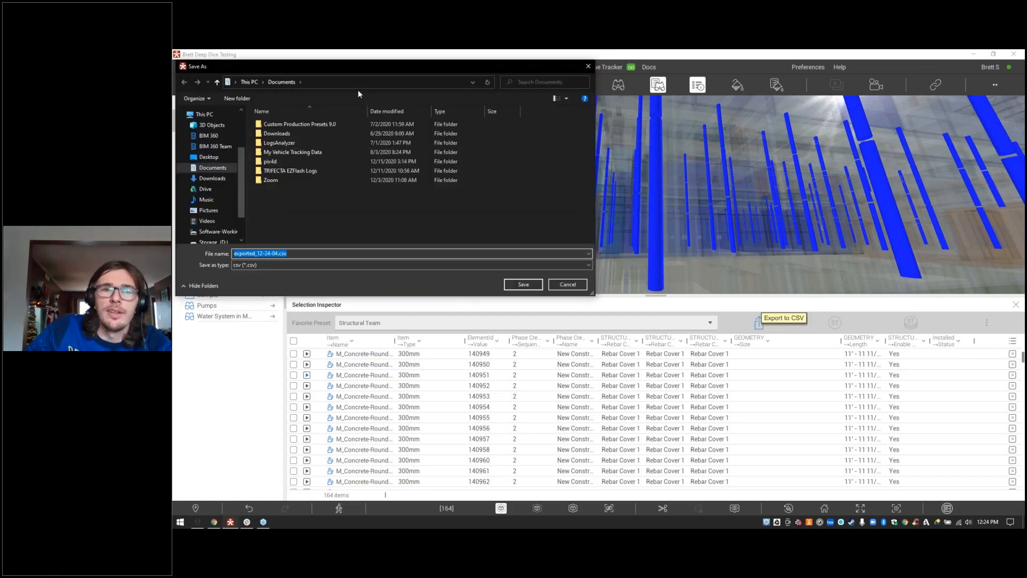
{"action": "left_click_drag", "start_coordinate": [357, 68], "coordinate": [488, 130]}
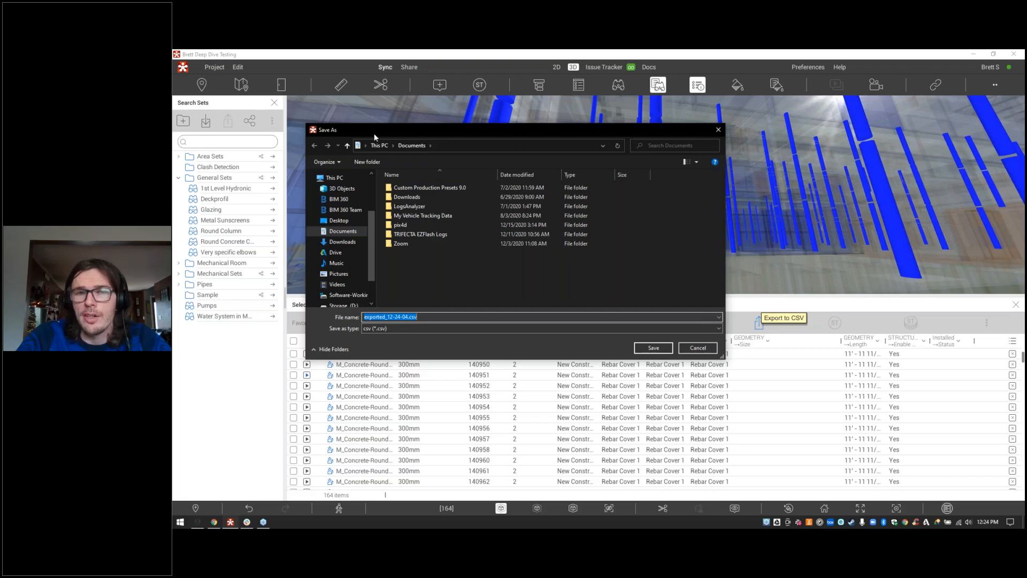
{"action": "left_click", "coordinate": [716, 349]}
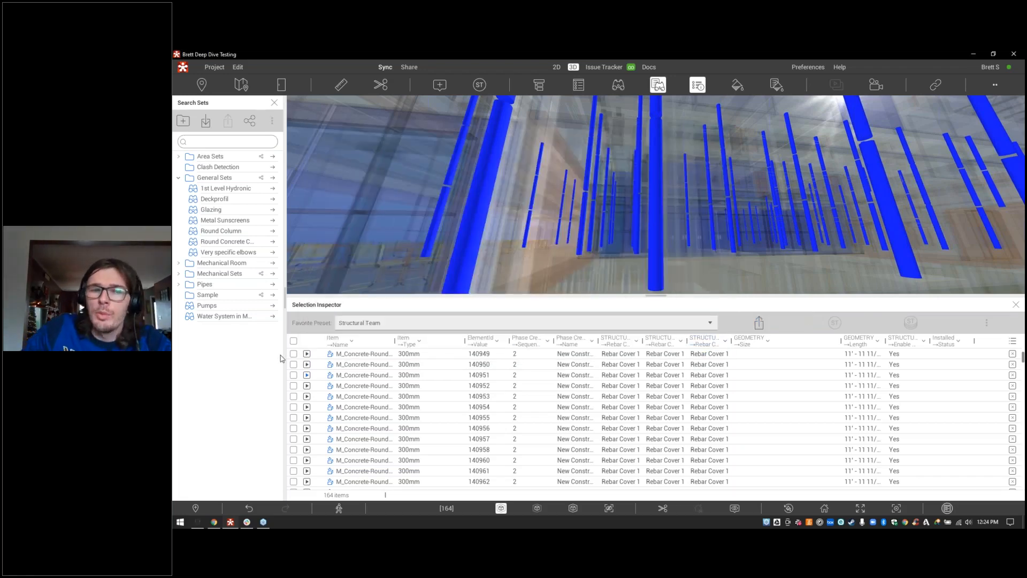
Step: Select columns 140949 and 140950 and place one Columns stamp on them in the 3D view
{"action": "left_click", "coordinate": [360, 356]}
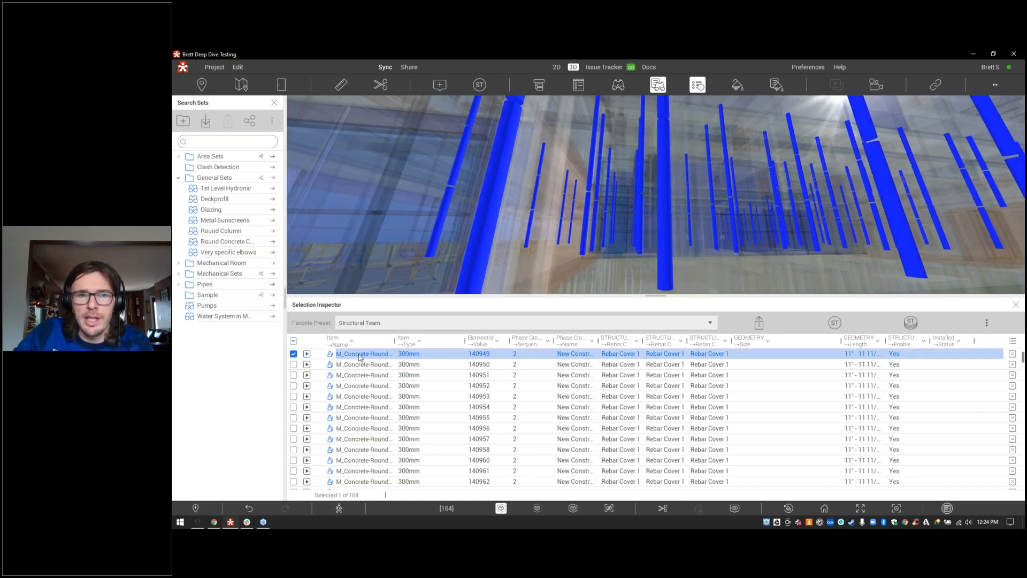
{"action": "left_click", "coordinate": [362, 365]}
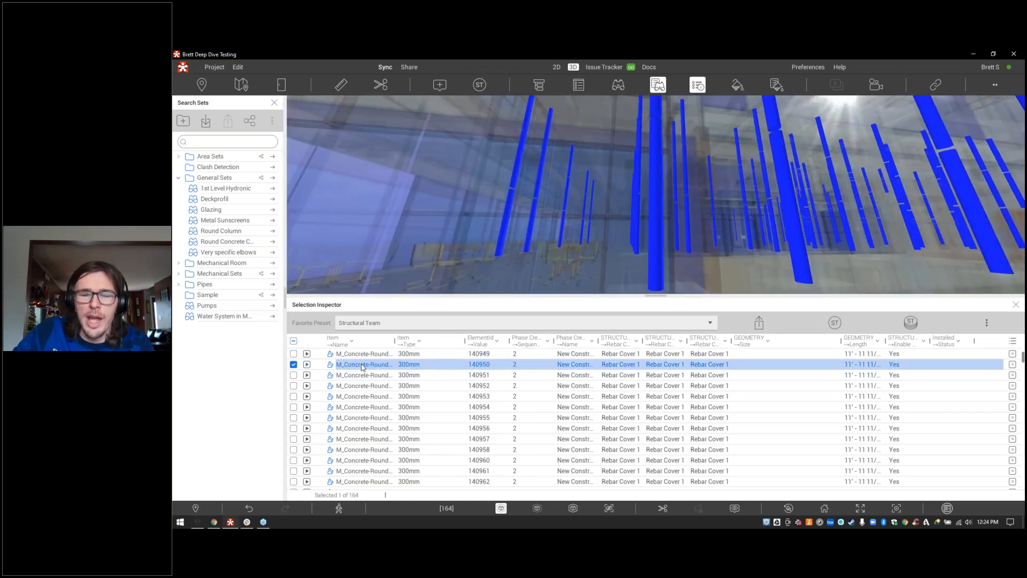
{"action": "key", "text": "Up"}
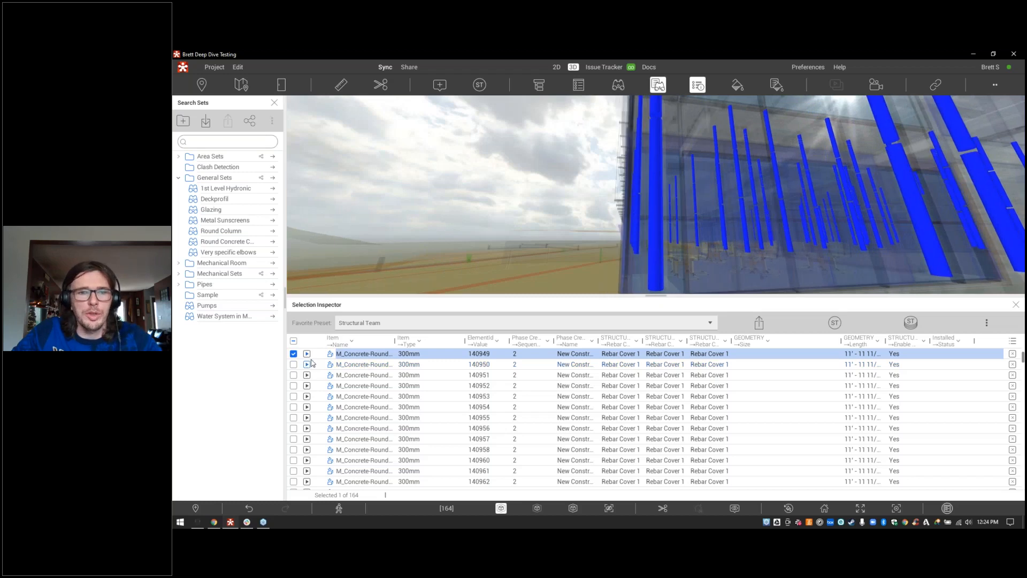
{"action": "left_click", "coordinate": [294, 364]}
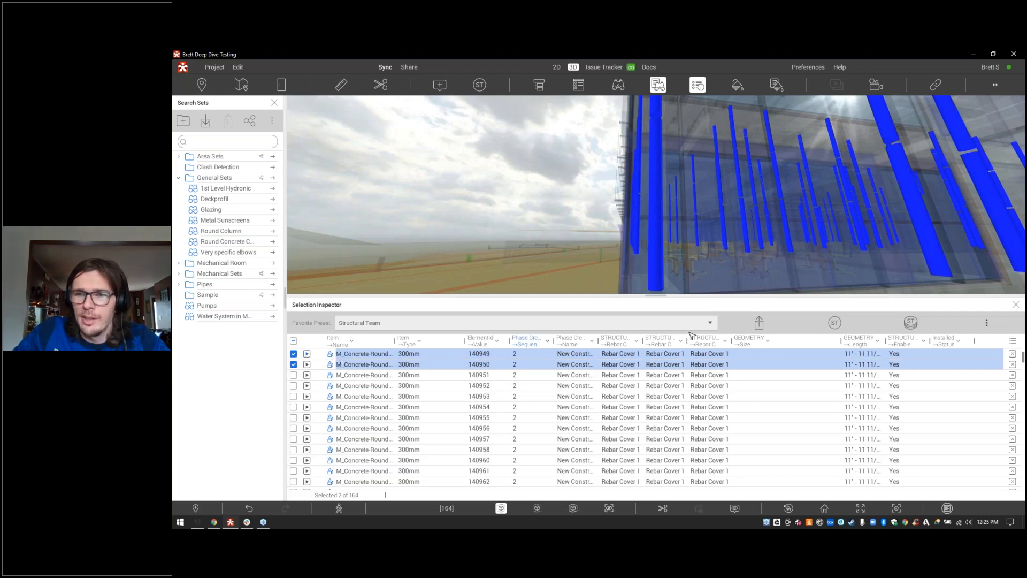
{"action": "left_click_drag", "start_coordinate": [718, 215], "coordinate": [828, 327]}
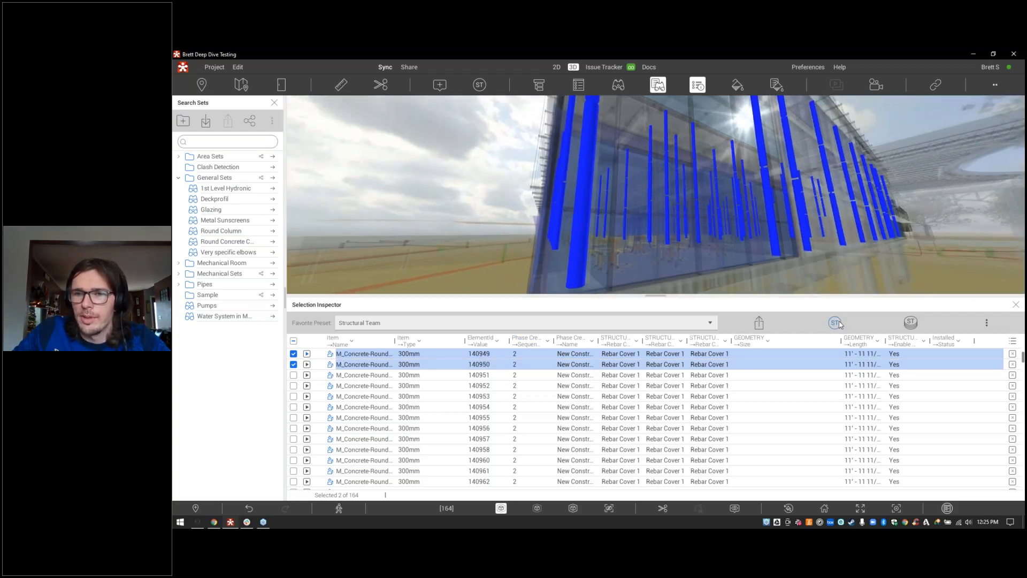
{"action": "left_click", "coordinate": [835, 323]}
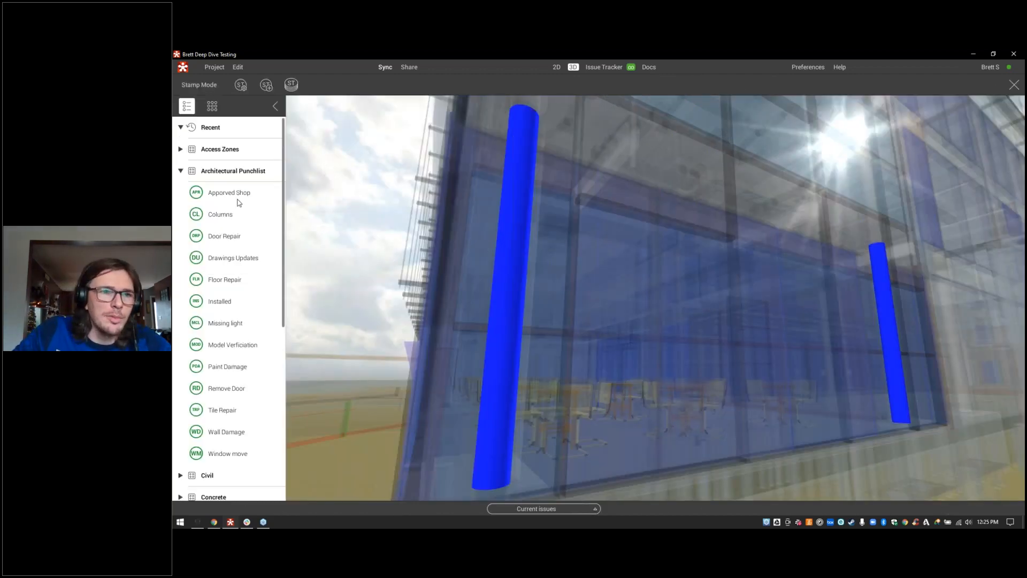
{"action": "left_click", "coordinate": [231, 214]}
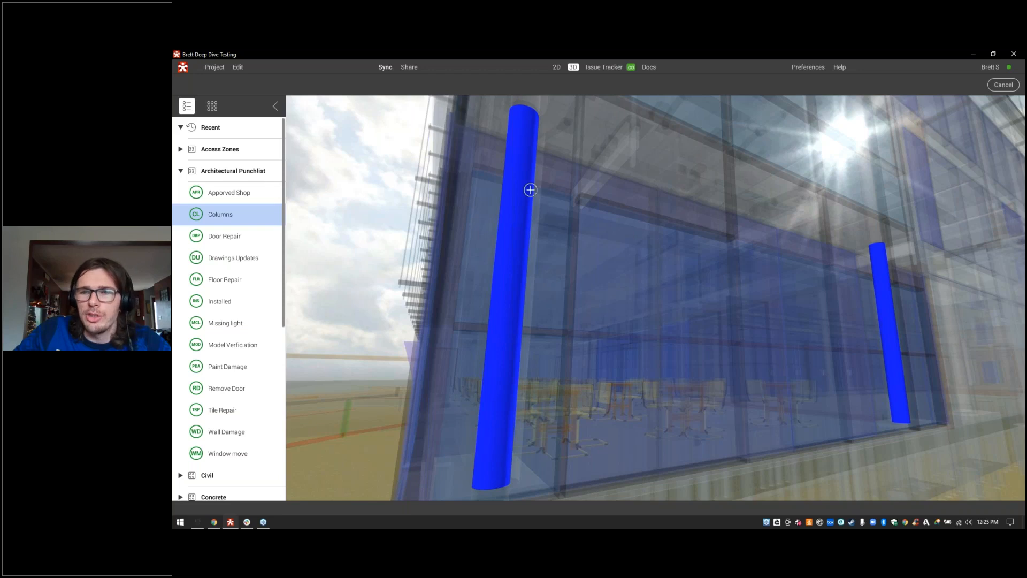
{"action": "left_click", "coordinate": [724, 306]}
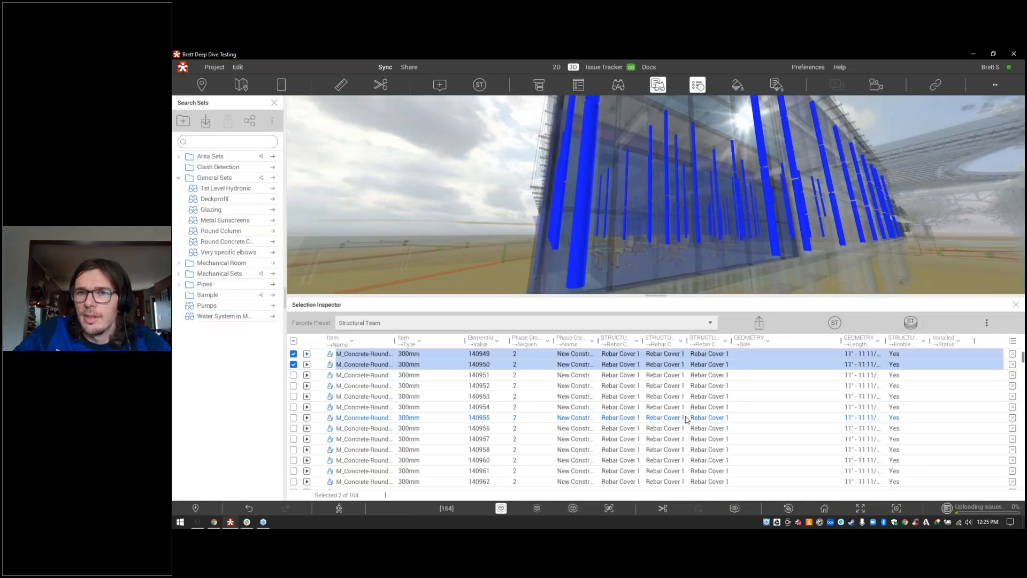
Step: Open issue 555 in the Issue Tracker and review properties of both linked M_Concrete-Round-Columns
{"action": "left_click", "coordinate": [603, 68]}
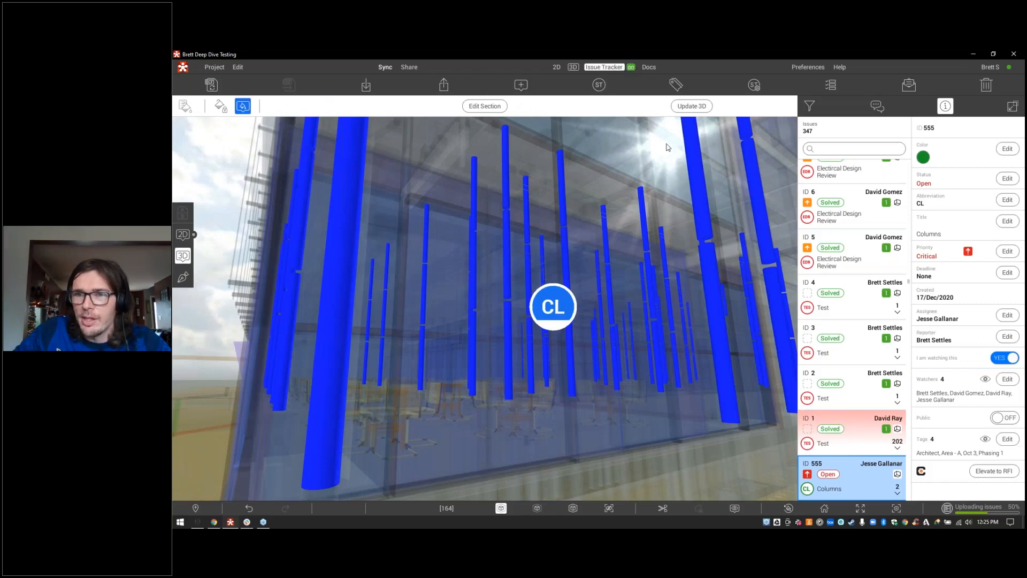
{"action": "left_click", "coordinate": [897, 491]}
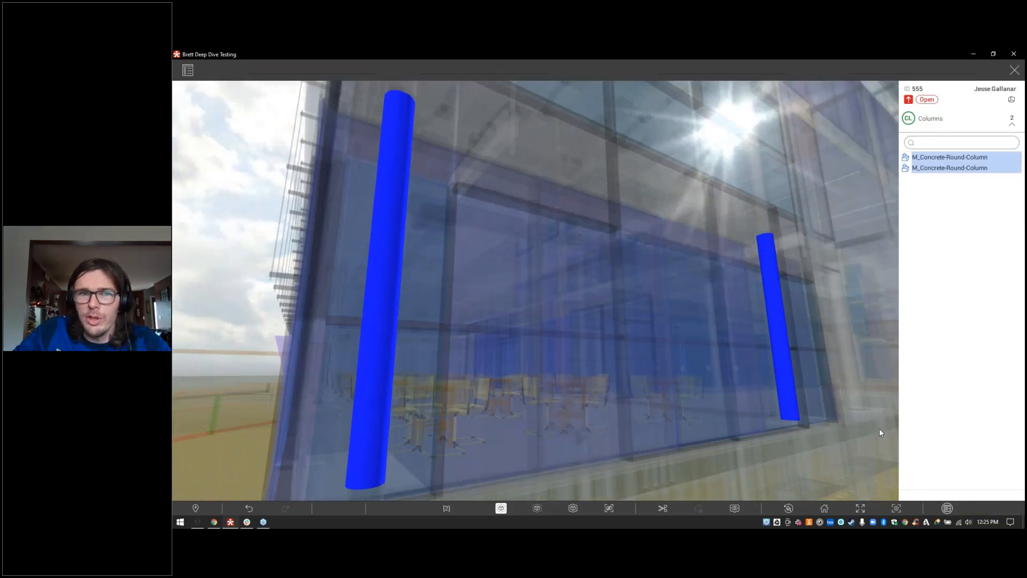
{"action": "double_click", "coordinate": [933, 158]}
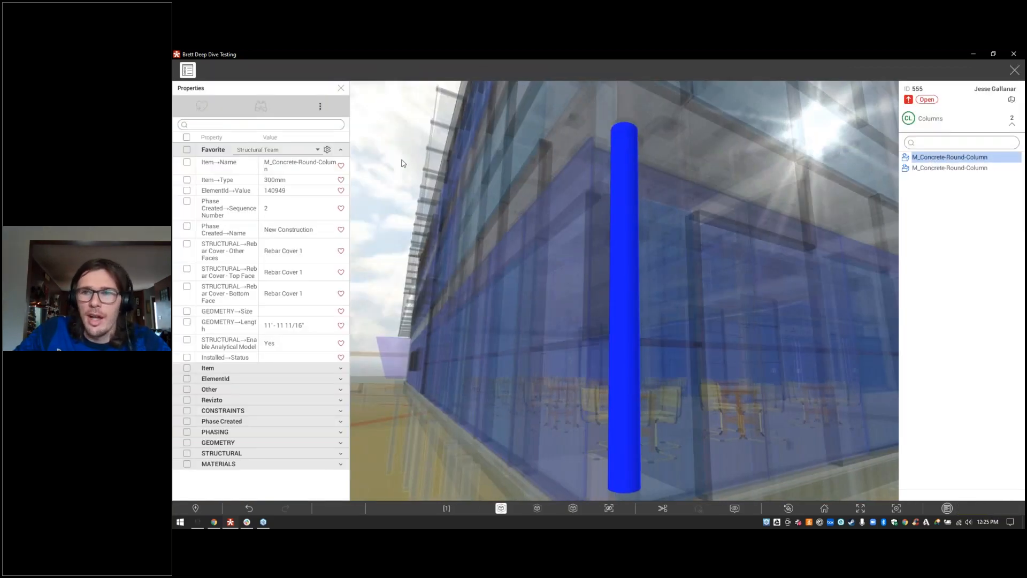
{"action": "double_click", "coordinate": [942, 170]}
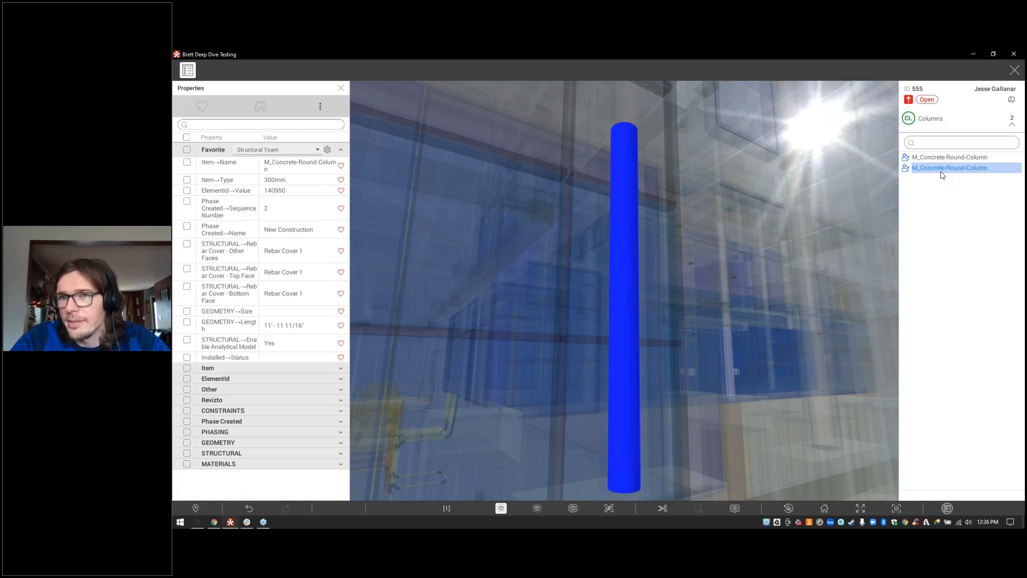
{"action": "left_click", "coordinate": [188, 70]}
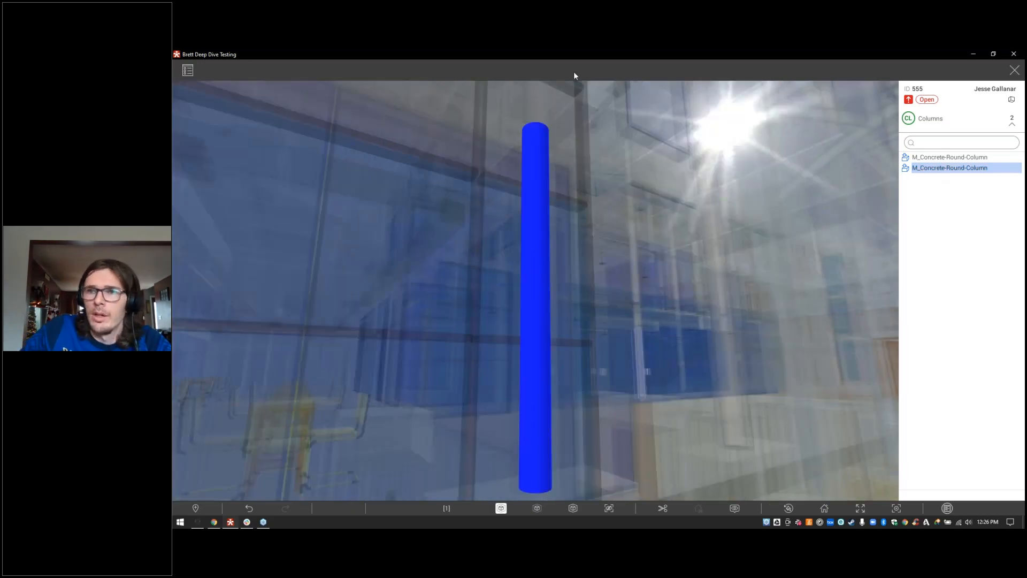
{"action": "left_click", "coordinate": [1015, 70]}
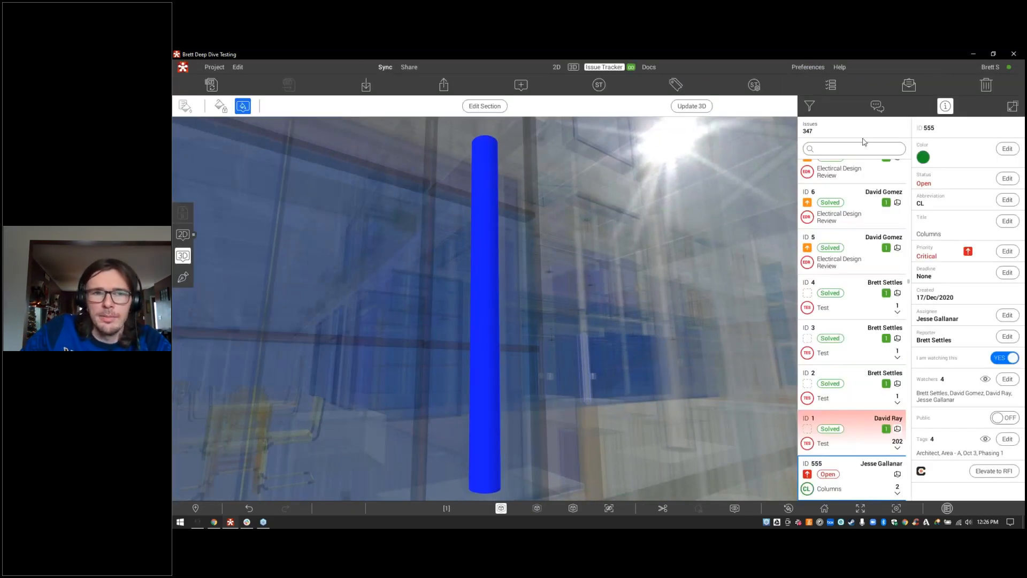
Step: Switch back to 3D and load the Round Concrete Column search set's 366 elements
{"action": "left_click", "coordinate": [573, 67]}
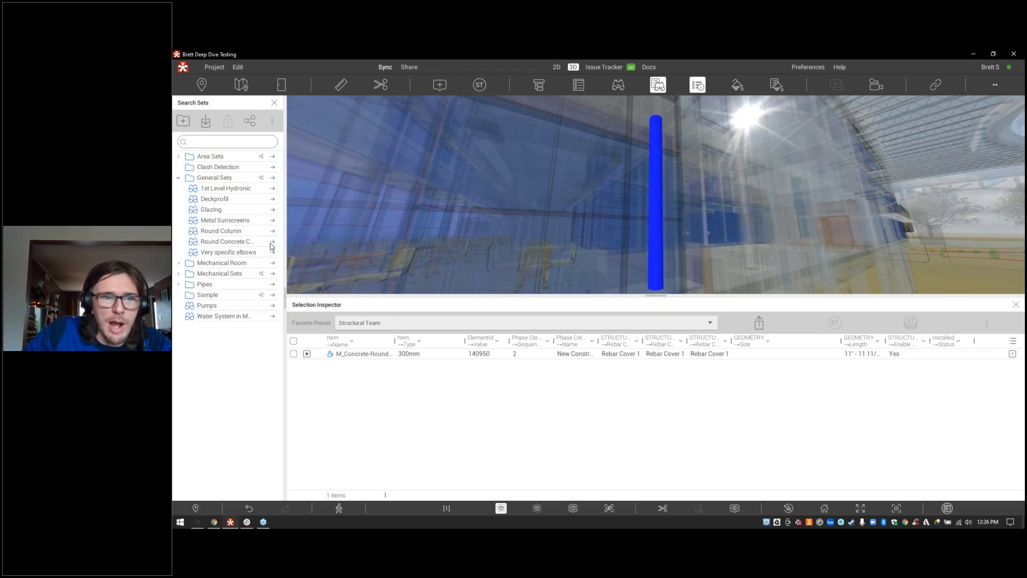
{"action": "left_click", "coordinate": [271, 243]}
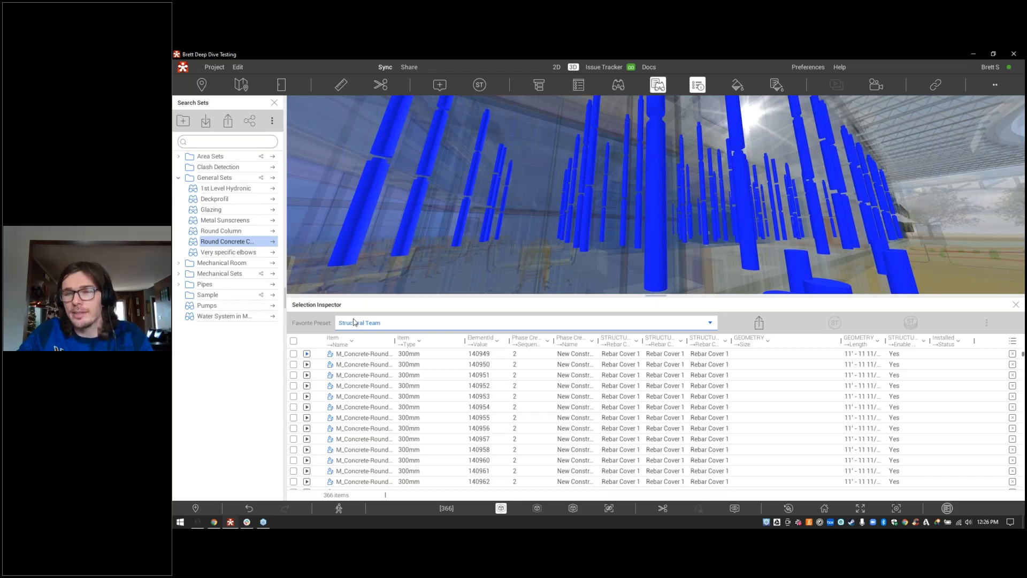
Step: Select columns 140949–140953 and create five separate Columns stamps, one per column
{"action": "left_click", "coordinate": [294, 354]}
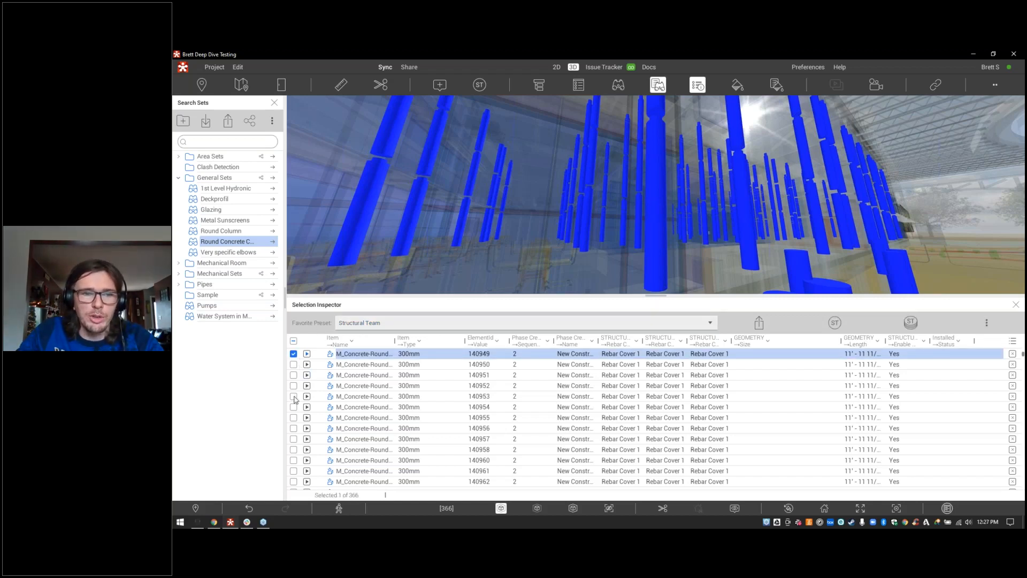
{"action": "left_click", "coordinate": [293, 396], "text": "shift"}
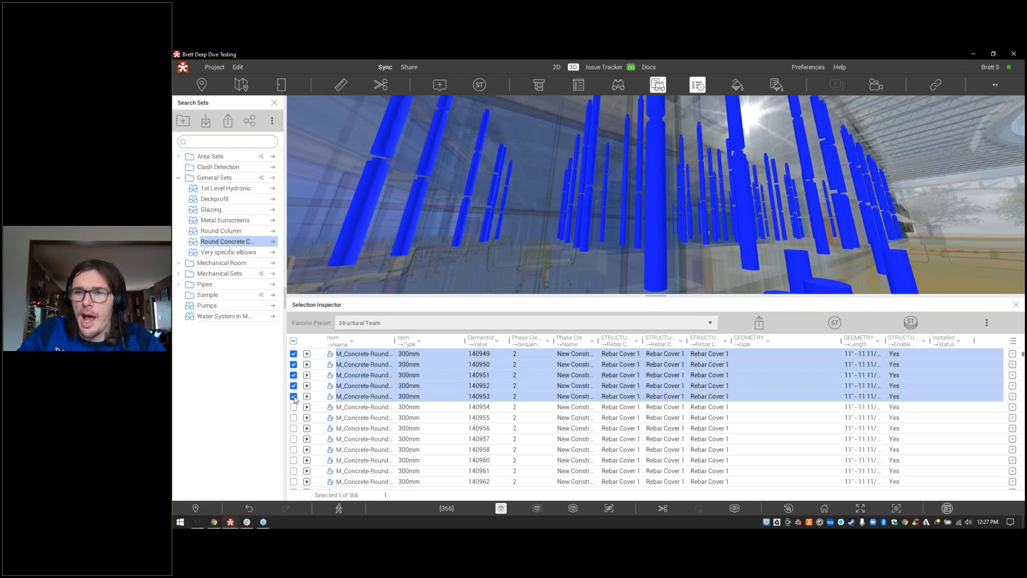
{"action": "left_click", "coordinate": [909, 324]}
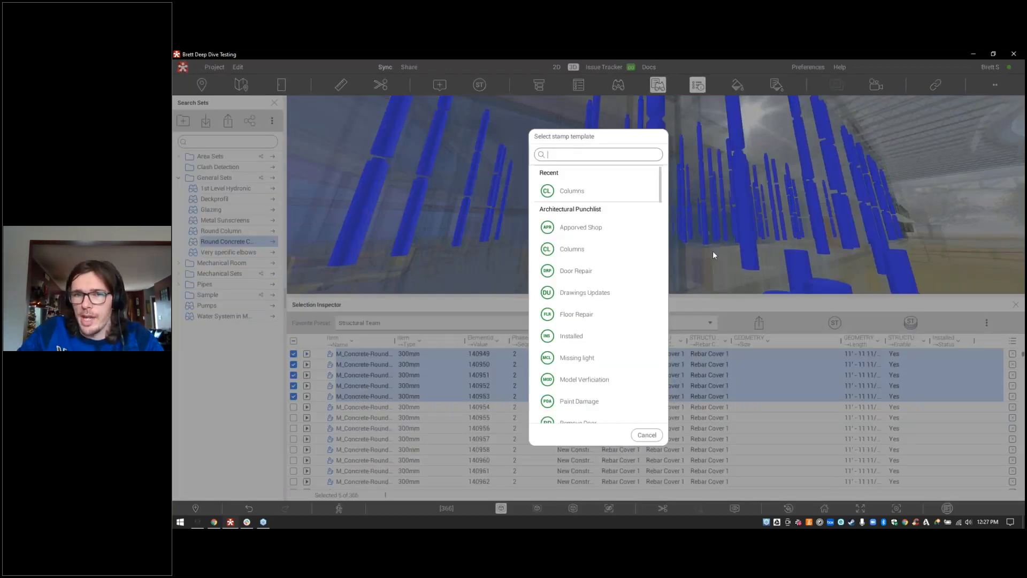
{"action": "left_click", "coordinate": [585, 252]}
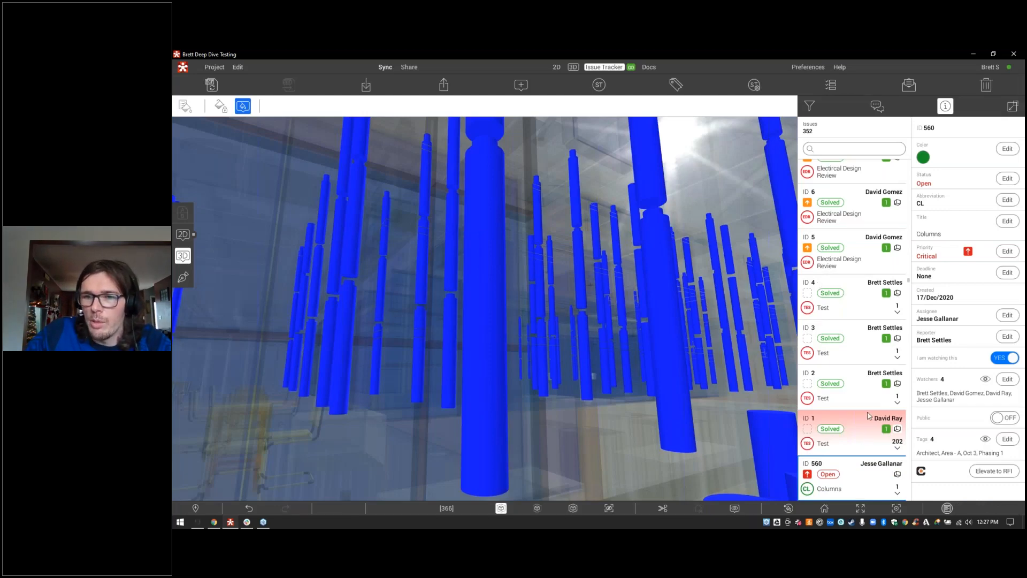
Step: Fly to the columns of issues 559, 558, 557 and 556, then return to the 3D workspace
{"action": "scroll", "coordinate": [869, 407], "scroll_direction": "down", "scroll_amount": 2}
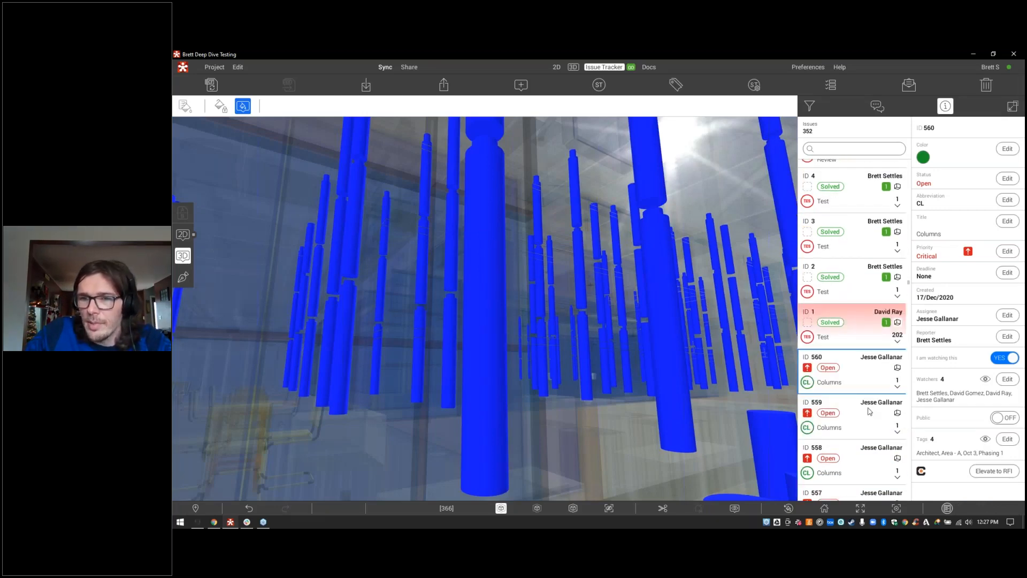
{"action": "left_click", "coordinate": [870, 411]}
{"action": "left_click", "coordinate": [856, 459]}
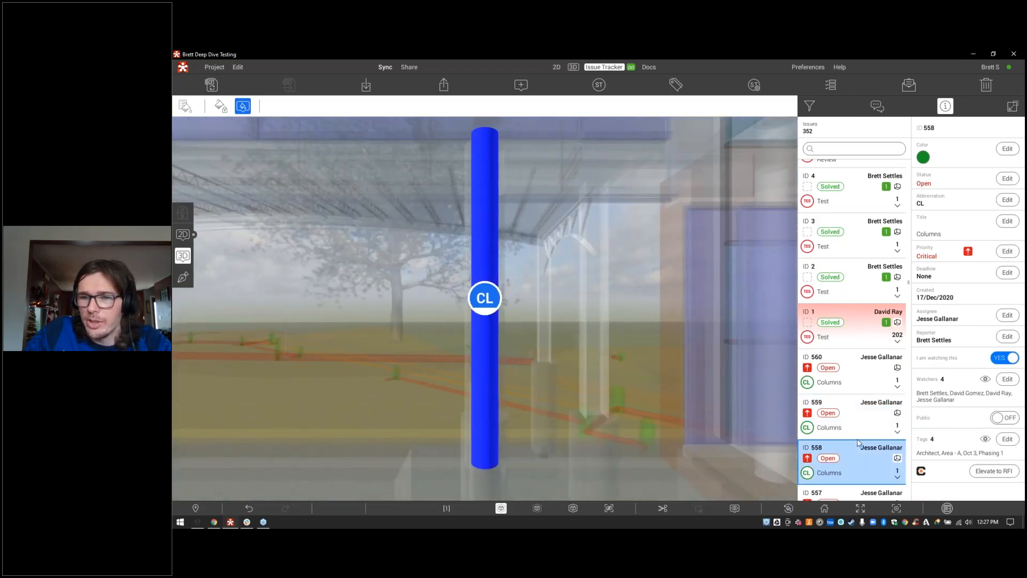
{"action": "scroll", "coordinate": [859, 449], "scroll_direction": "down", "scroll_amount": 1}
{"action": "left_click", "coordinate": [862, 436]}
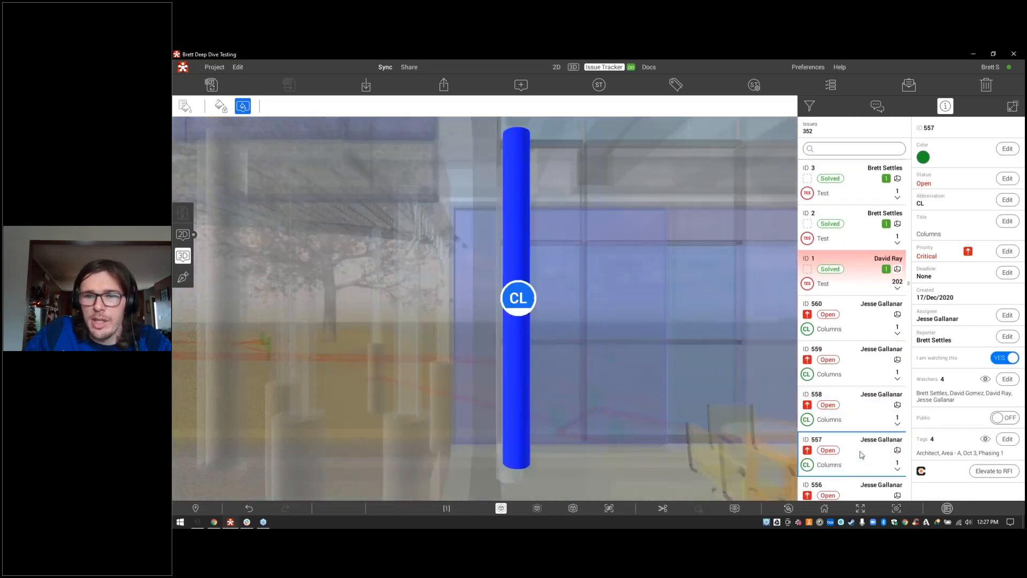
{"action": "scroll", "coordinate": [862, 452], "scroll_direction": "down", "scroll_amount": 1}
{"action": "left_click", "coordinate": [862, 469]}
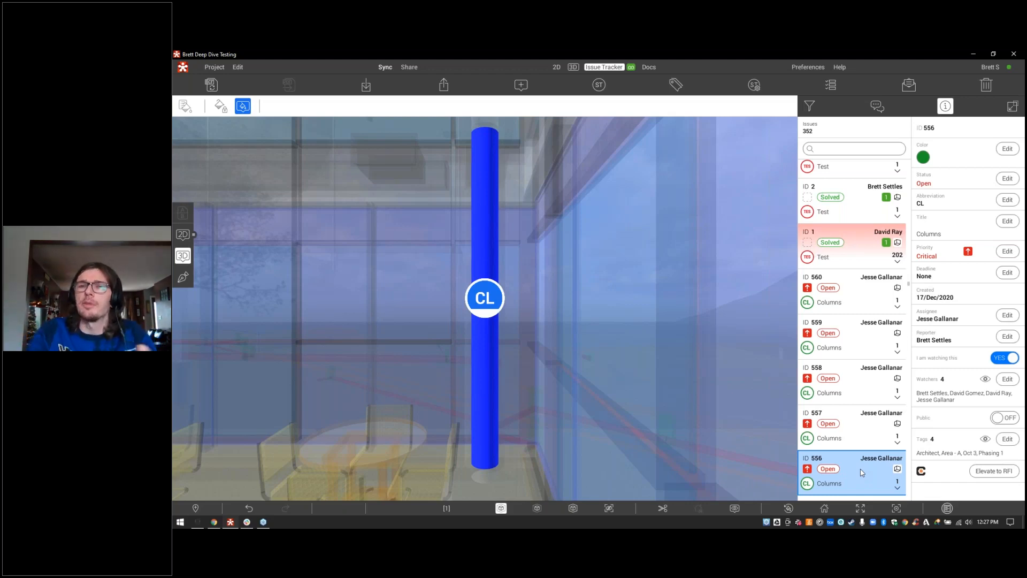
{"action": "left_click", "coordinate": [574, 68]}
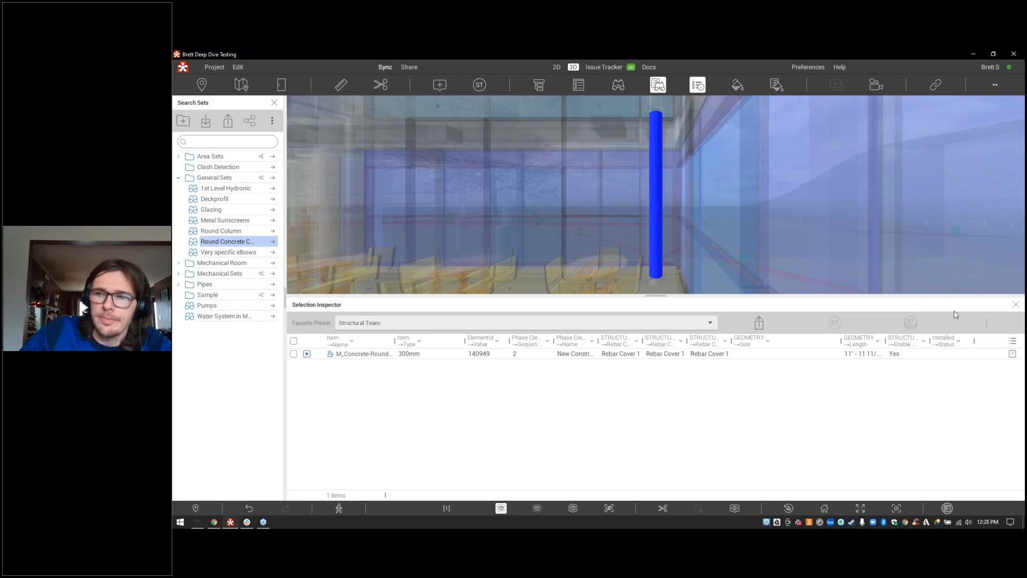
Step: Close the Selection Inspector and Search Sets panels and fly out to the aerial site overview
{"action": "left_click", "coordinate": [1016, 304]}
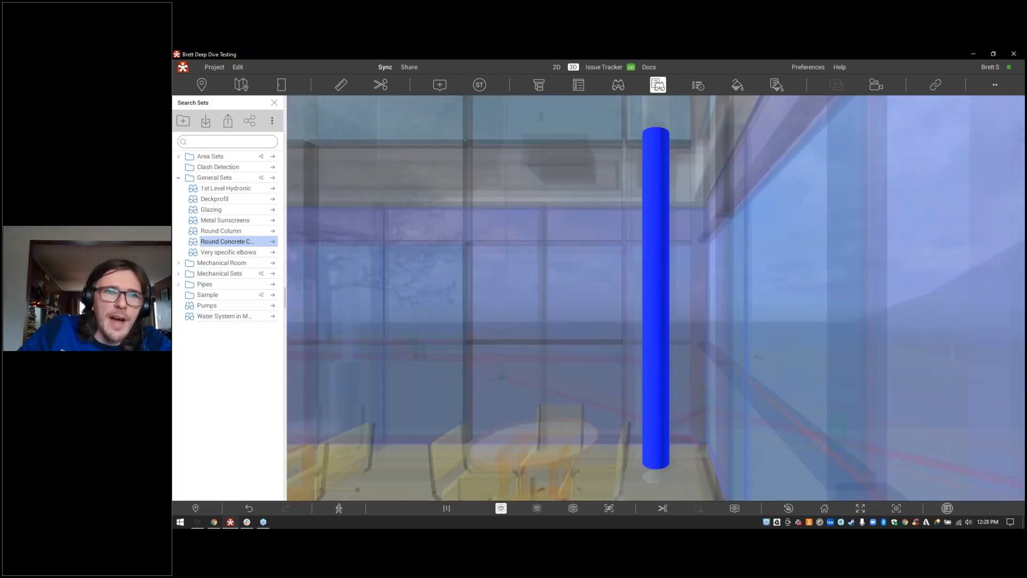
{"action": "left_click", "coordinate": [275, 102]}
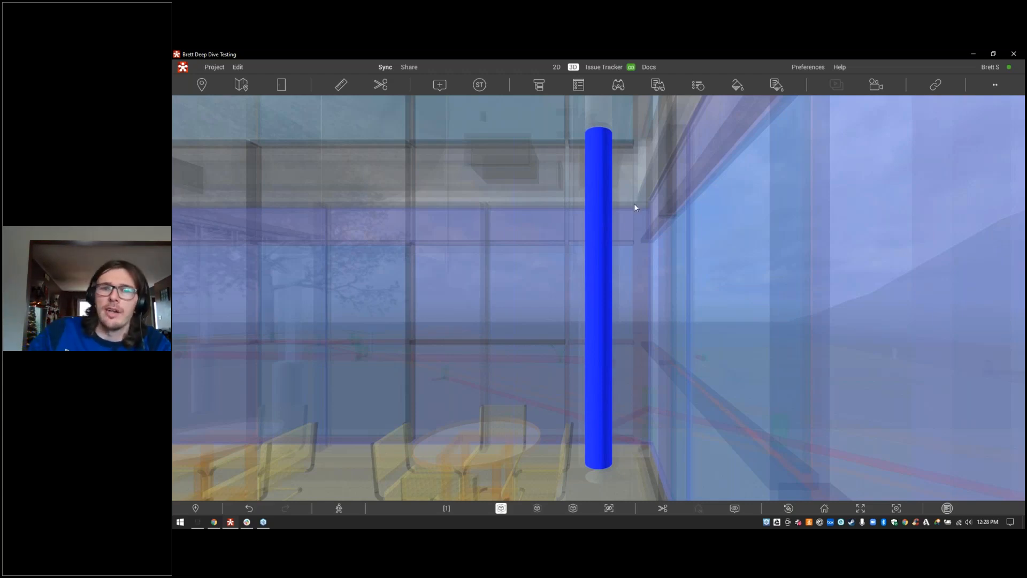
{"action": "left_click", "coordinate": [823, 508]}
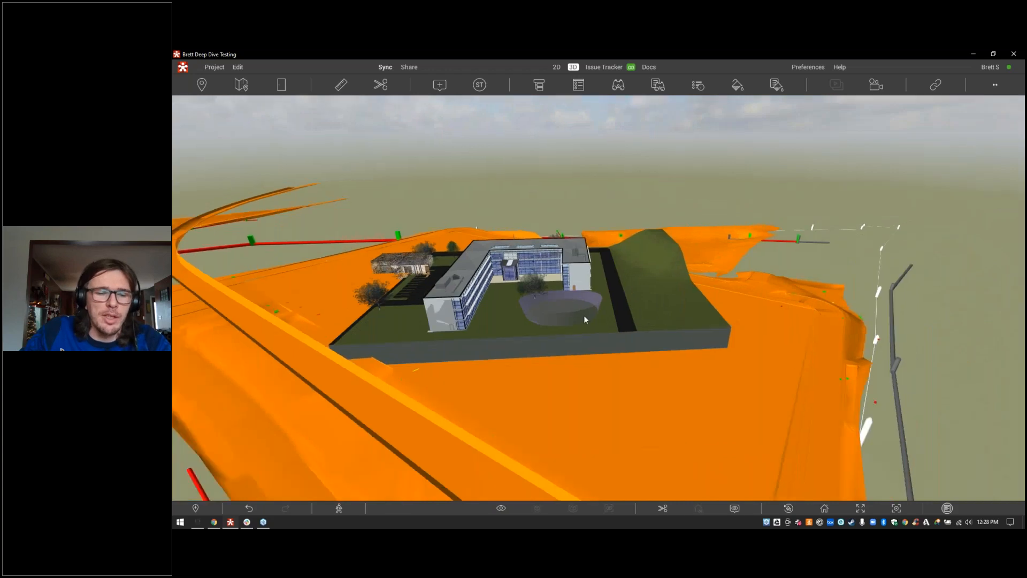
Step: Zoom and orbit from the site overview through the scanned house into the pump room with its four pumps
{"action": "scroll", "coordinate": [584, 319], "scroll_direction": "down", "scroll_amount": 2}
{"action": "left_click_drag", "start_coordinate": [585, 319], "coordinate": [710, 350]}
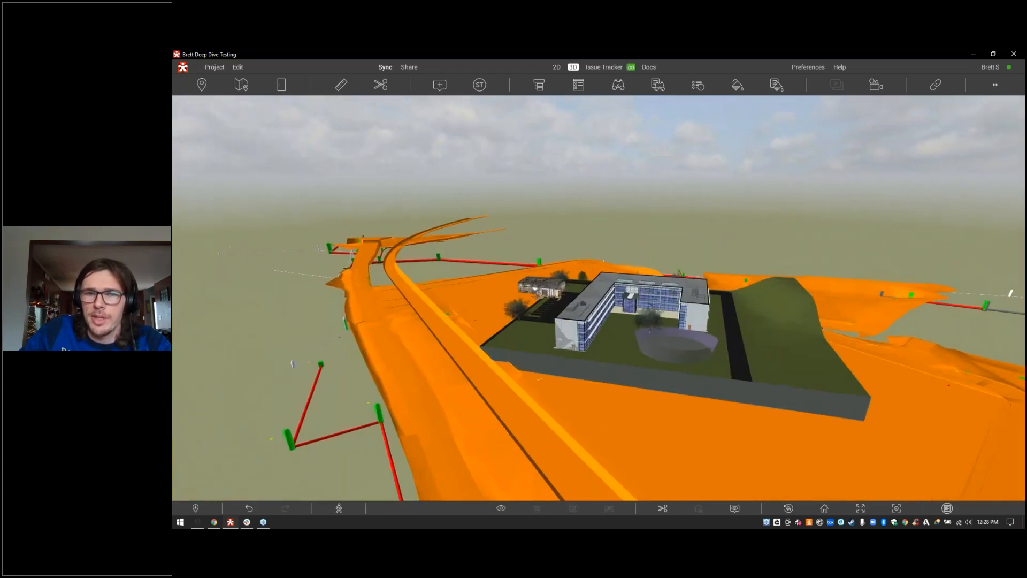
{"action": "scroll", "coordinate": [637, 311], "scroll_direction": "up", "scroll_amount": 1}
{"action": "left_click_drag", "start_coordinate": [636, 310], "coordinate": [674, 326]}
{"action": "scroll", "coordinate": [674, 326], "scroll_direction": "up", "scroll_amount": 4}
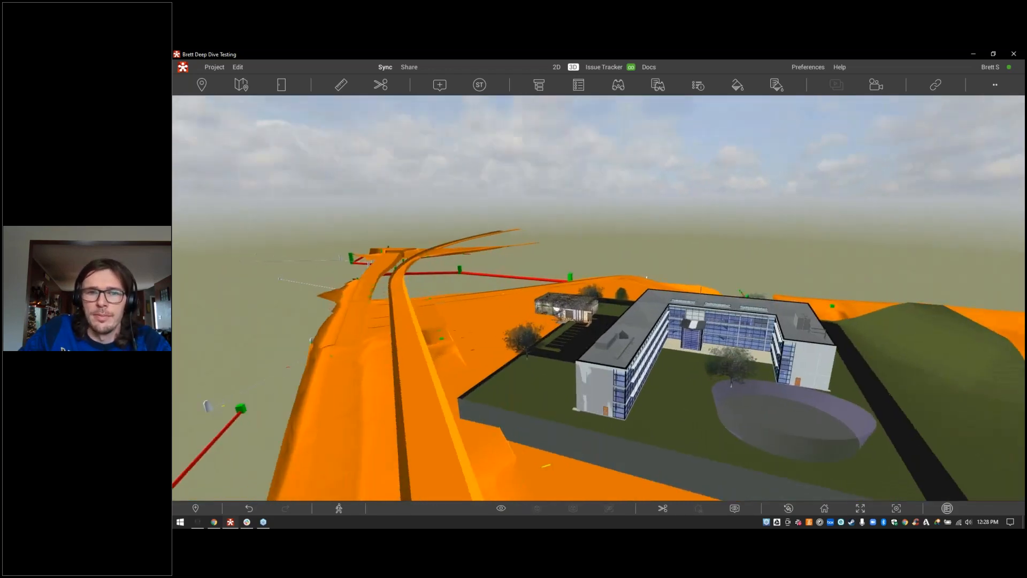
{"action": "scroll", "coordinate": [610, 270], "scroll_direction": "up", "scroll_amount": 3}
{"action": "mouse_move", "coordinate": [599, 321]}
{"action": "left_mouse_down"}
{"action": "mouse_move", "coordinate": [610, 270]}
{"action": "mouse_move", "coordinate": [628, 273]}
{"action": "mouse_move", "coordinate": [638, 281]}
{"action": "mouse_move", "coordinate": [612, 317]}
{"action": "left_mouse_up"}
{"action": "scroll", "coordinate": [638, 281], "scroll_direction": "up", "scroll_amount": 4}
{"action": "scroll", "coordinate": [615, 278], "scroll_direction": "up", "scroll_amount": 3}
{"action": "scroll", "coordinate": [612, 317], "scroll_direction": "up", "scroll_amount": 4}
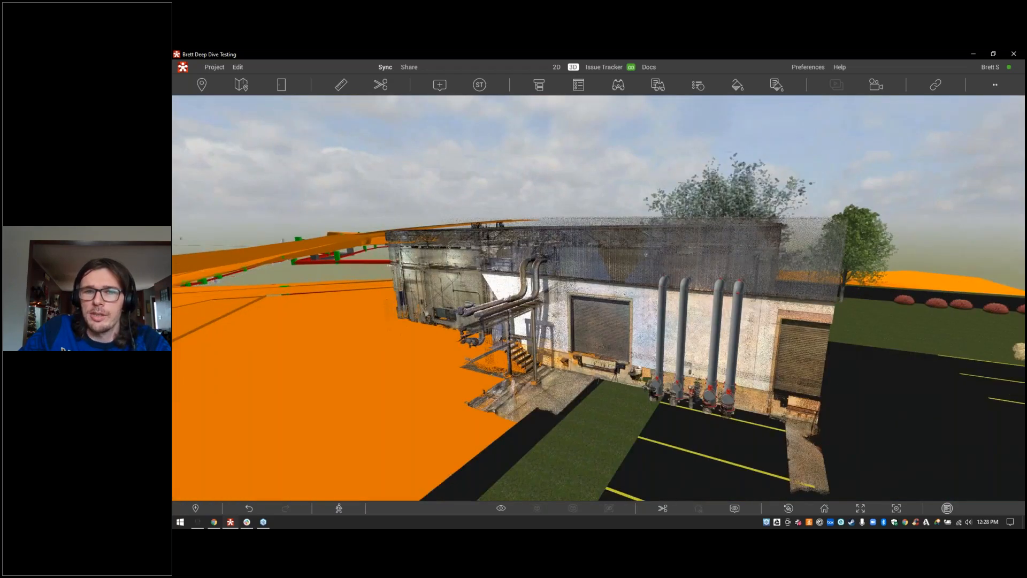
{"action": "scroll", "coordinate": [598, 298], "scroll_direction": "up", "scroll_amount": 6}
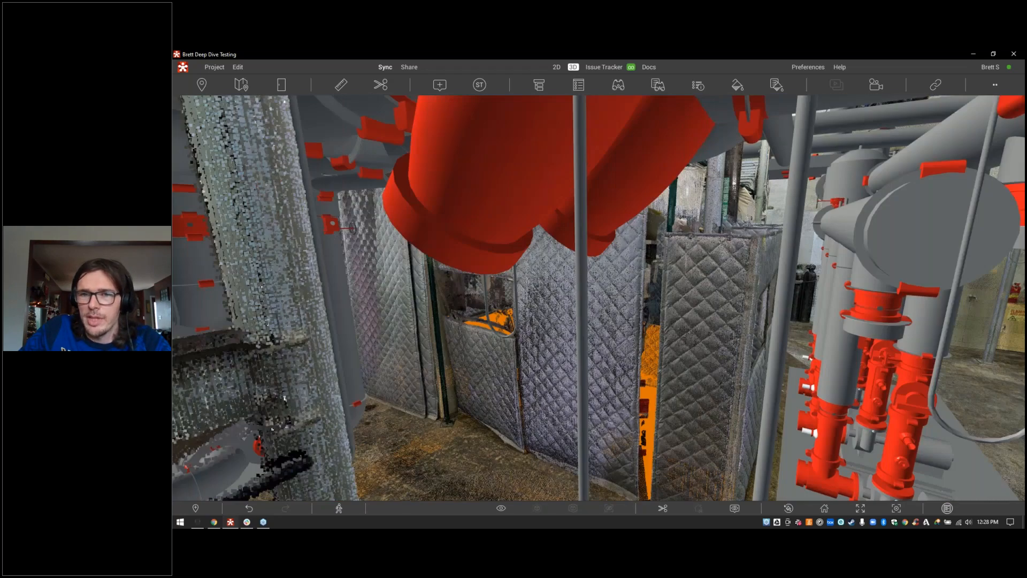
{"action": "left_click_drag", "start_coordinate": [599, 298], "coordinate": [428, 293]}
{"action": "scroll", "coordinate": [428, 293], "scroll_direction": "up", "scroll_amount": 2}
{"action": "scroll", "coordinate": [599, 298], "scroll_direction": "up", "scroll_amount": 6}
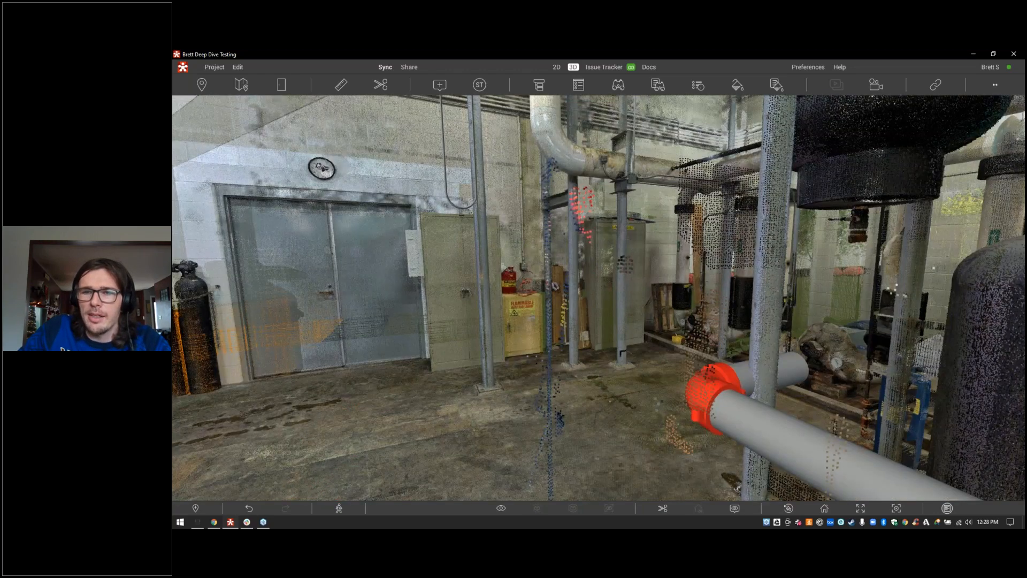
{"action": "scroll", "coordinate": [599, 298], "scroll_direction": "up", "scroll_amount": 3}
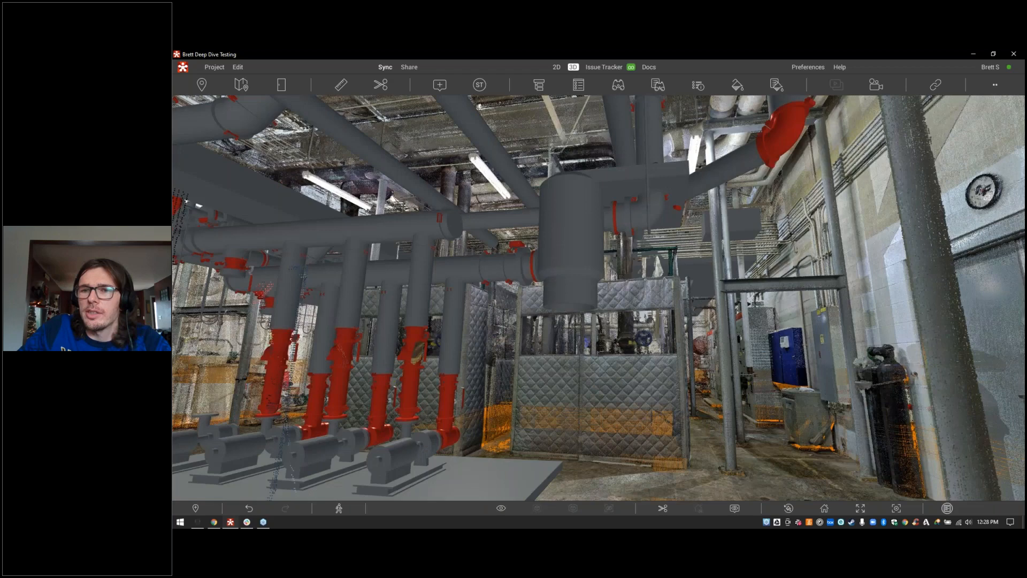
{"action": "right_click_drag", "start_coordinate": [599, 298], "coordinate": [446, 304]}
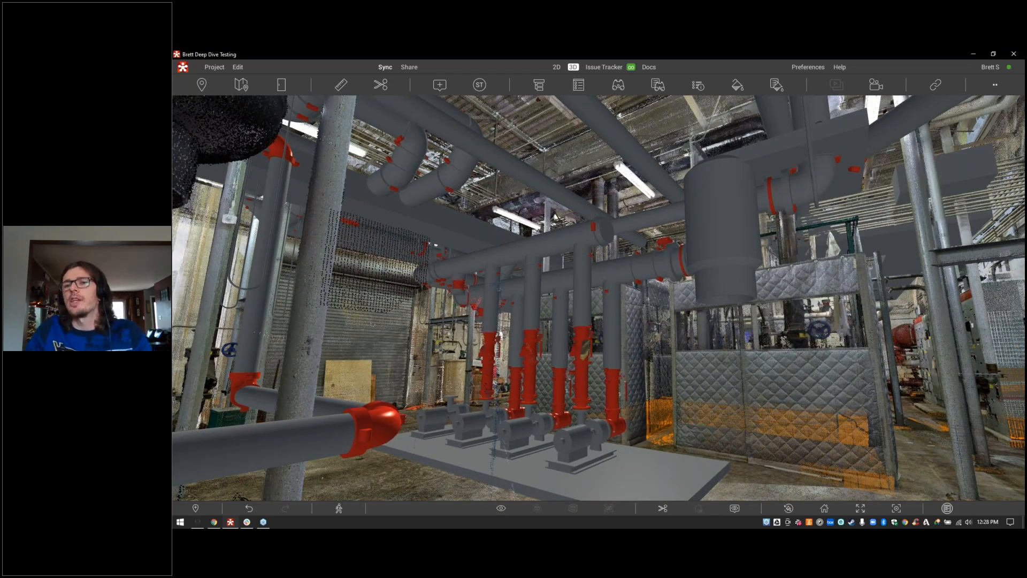
{"action": "right_click_drag", "start_coordinate": [332, 209], "coordinate": [326, 209]}
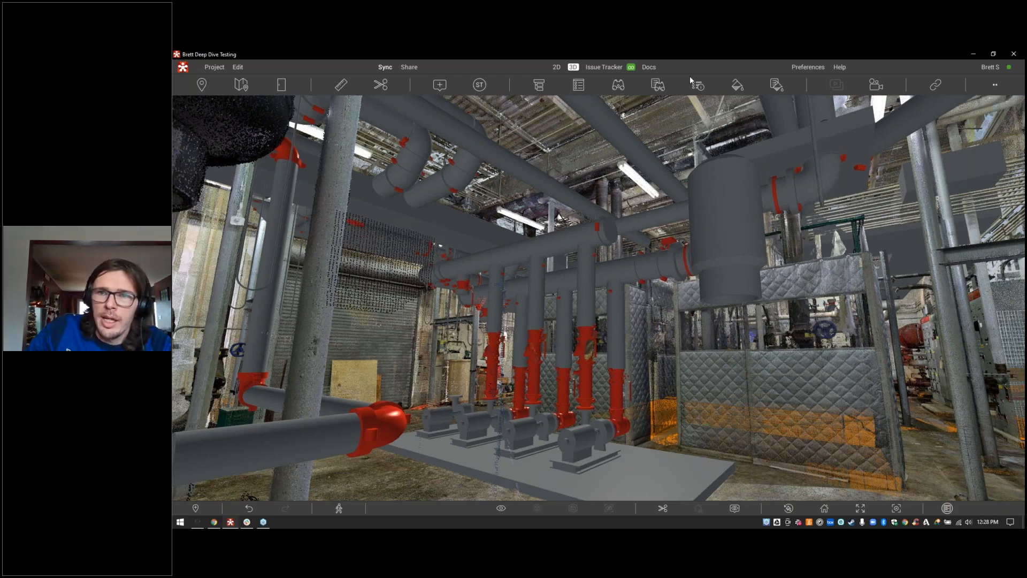
Step: Activate MEP_Mechanical, then the Mechanical Room Systems template, and display its Appearance Profiler rules
{"action": "left_click", "coordinate": [776, 85]}
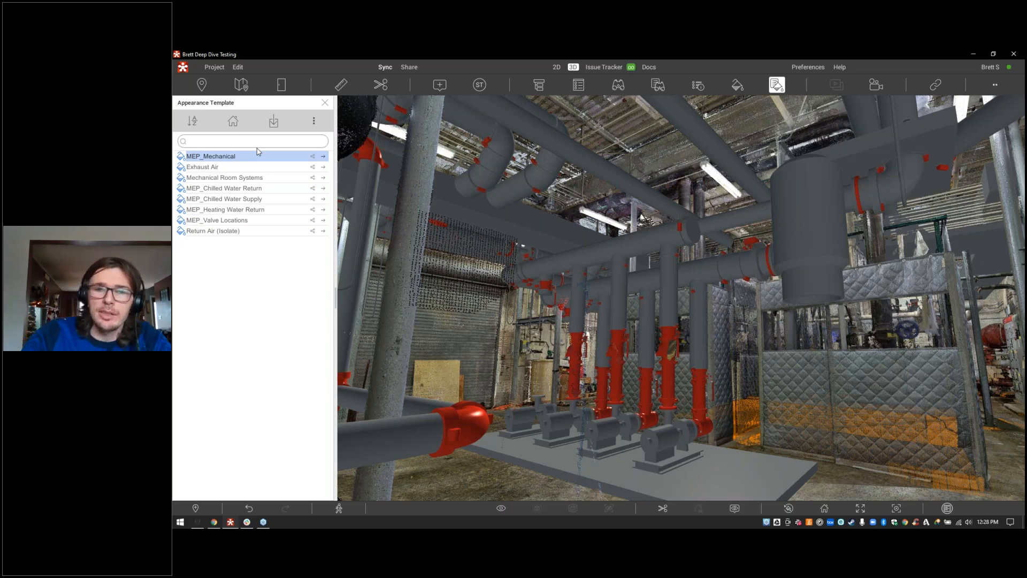
{"action": "left_click", "coordinate": [323, 157]}
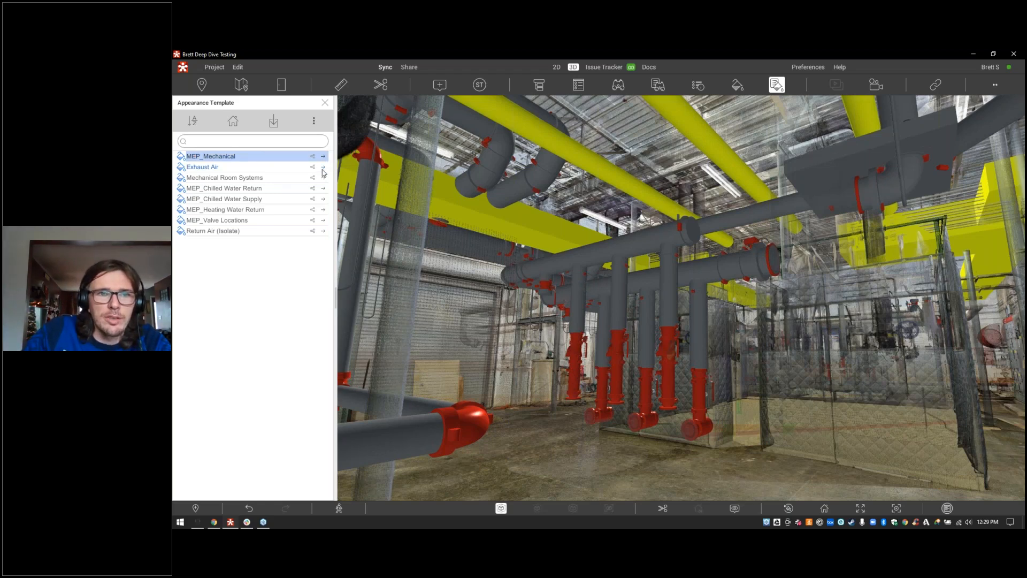
{"action": "left_click", "coordinate": [323, 179]}
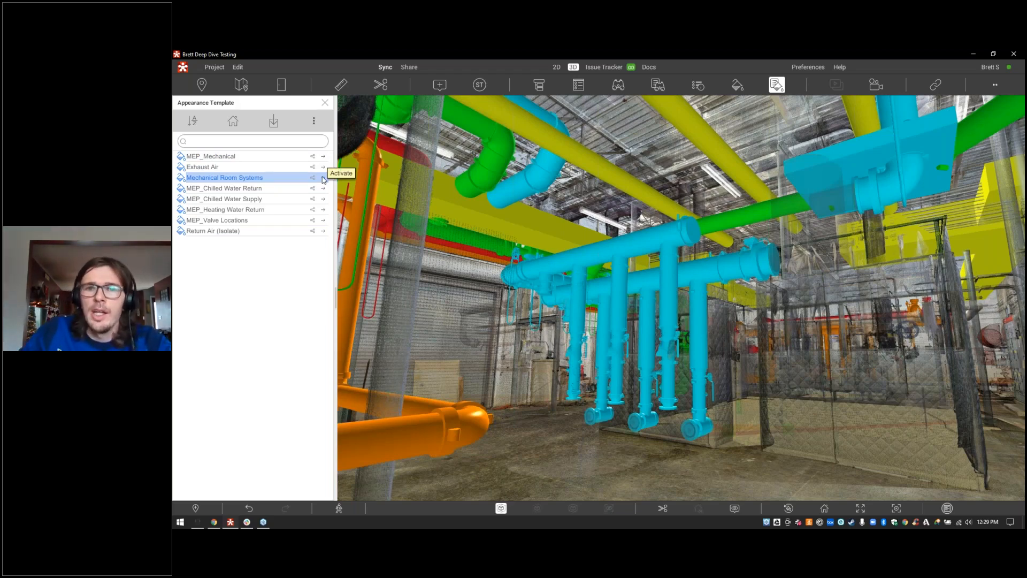
{"action": "left_click", "coordinate": [736, 82]}
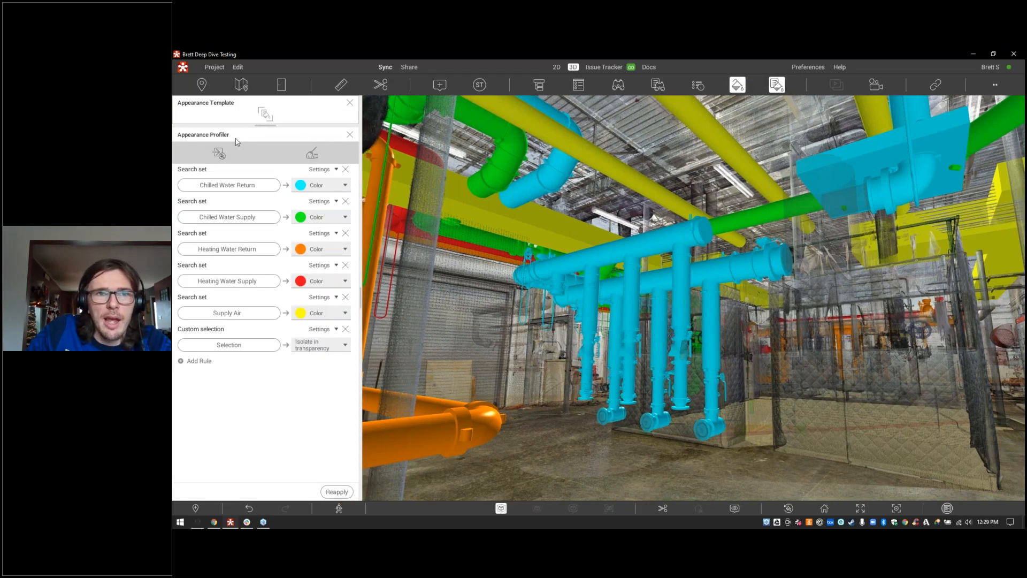
Step: Switch the custom selection rule to Isolate and apply it, then clear all profiler rules
{"action": "left_click_drag", "start_coordinate": [407, 155], "coordinate": [669, 298]}
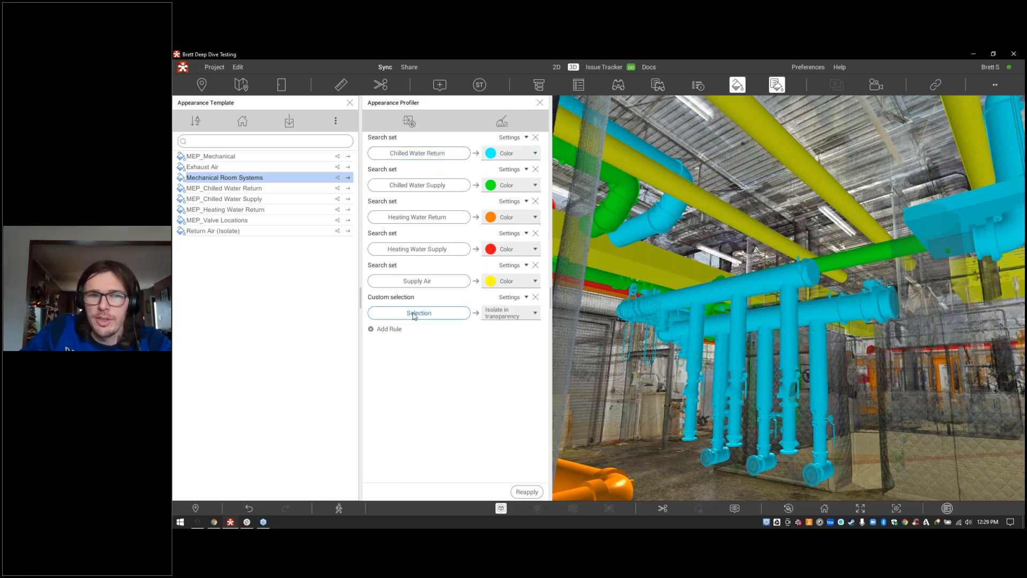
{"action": "left_click", "coordinate": [512, 314]}
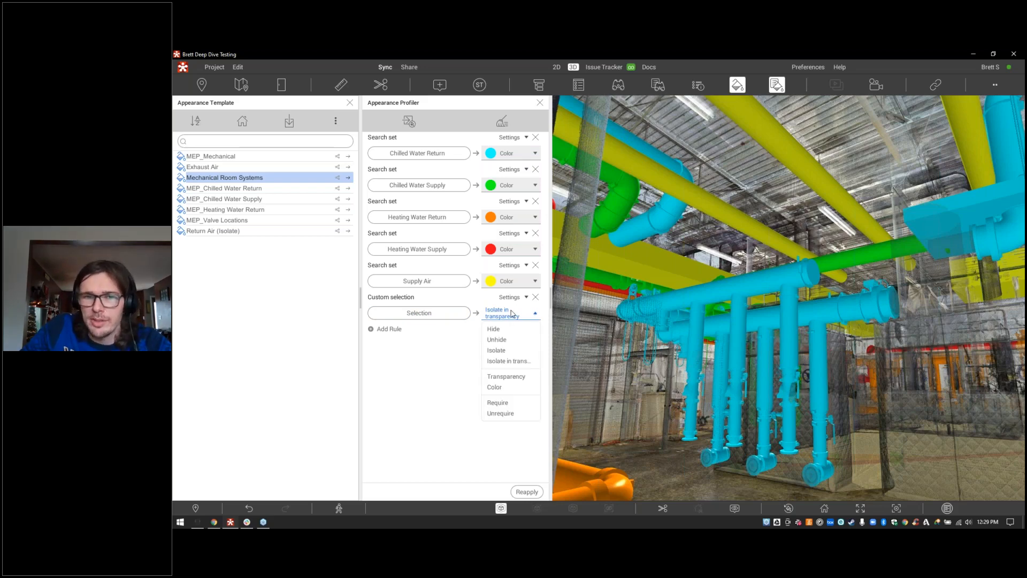
{"action": "left_click", "coordinate": [510, 353]}
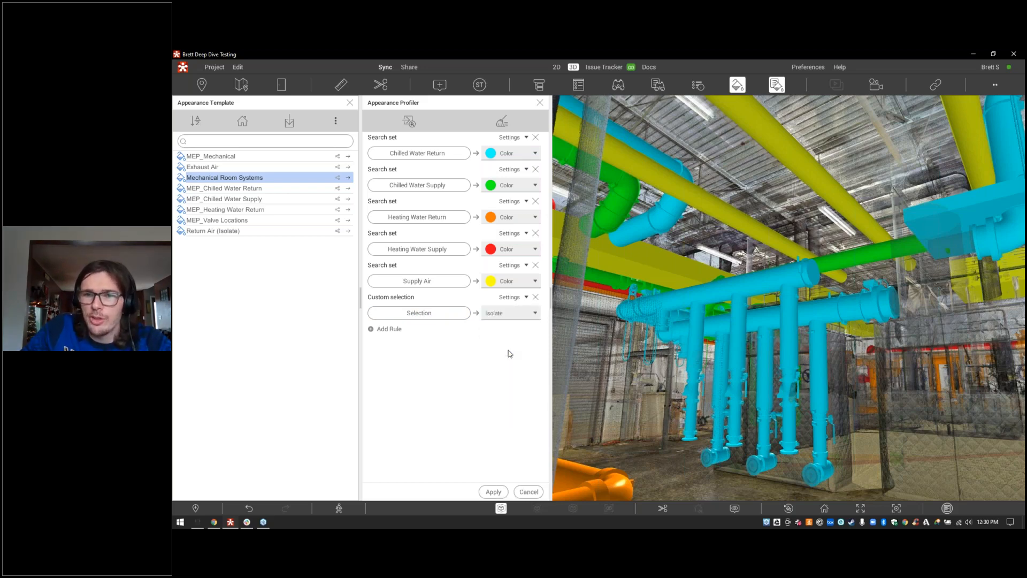
{"action": "left_click", "coordinate": [494, 491]}
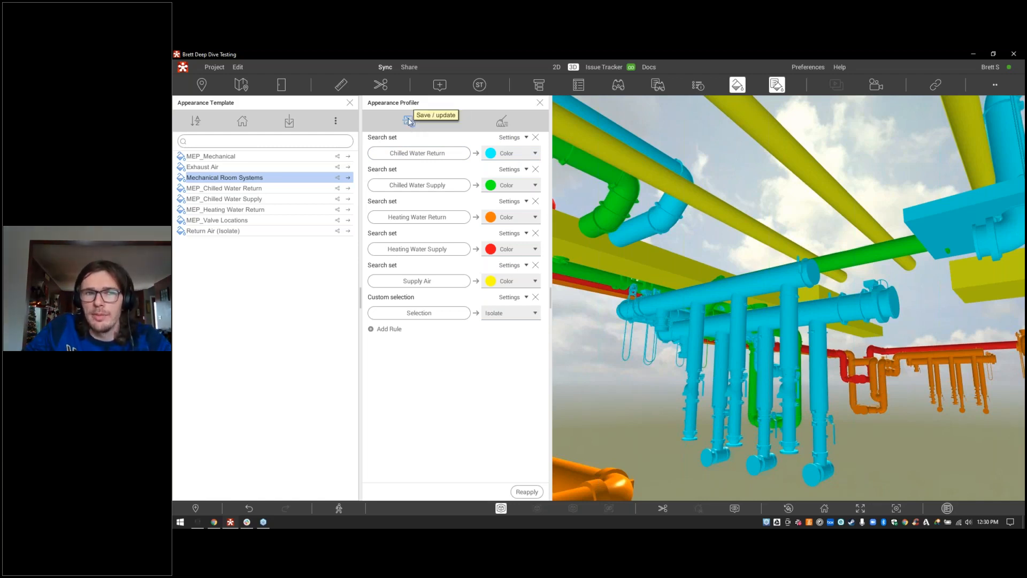
{"action": "left_click", "coordinate": [501, 122]}
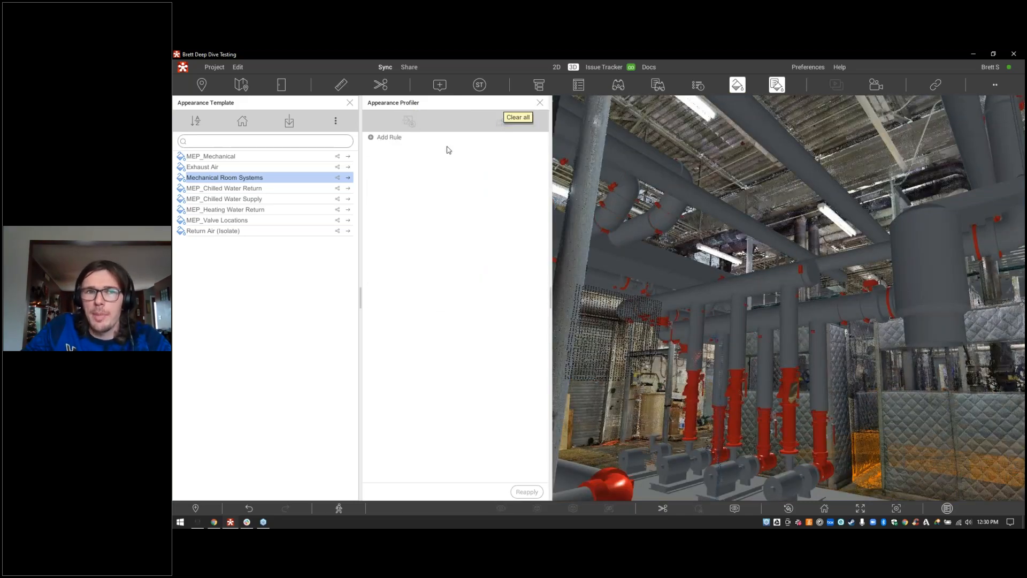
Step: Add a profiler rule colouring the Mechanical Room Chilled Water Return search set green, and apply it
{"action": "left_click", "coordinate": [387, 138]}
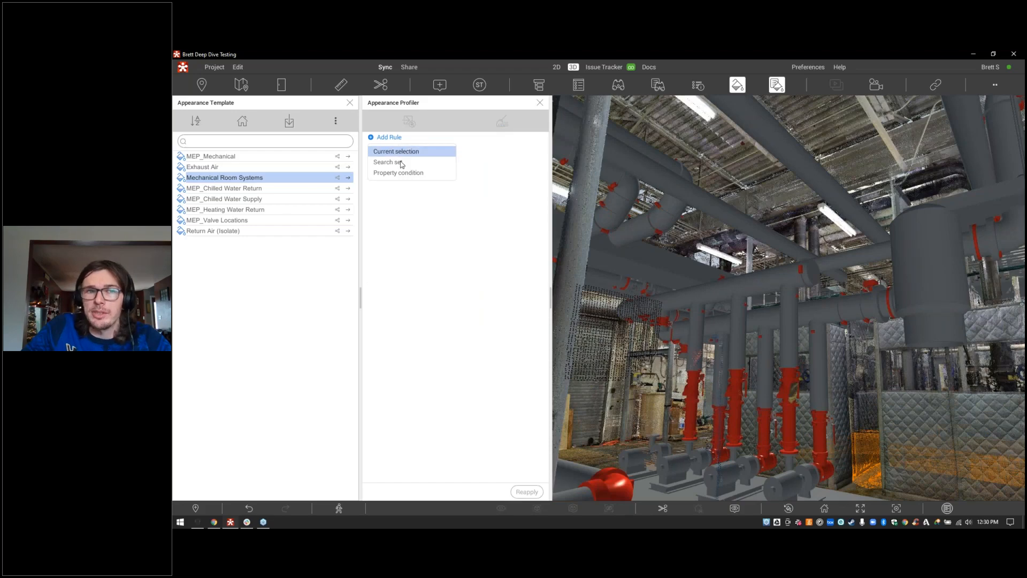
{"action": "left_click", "coordinate": [400, 163]}
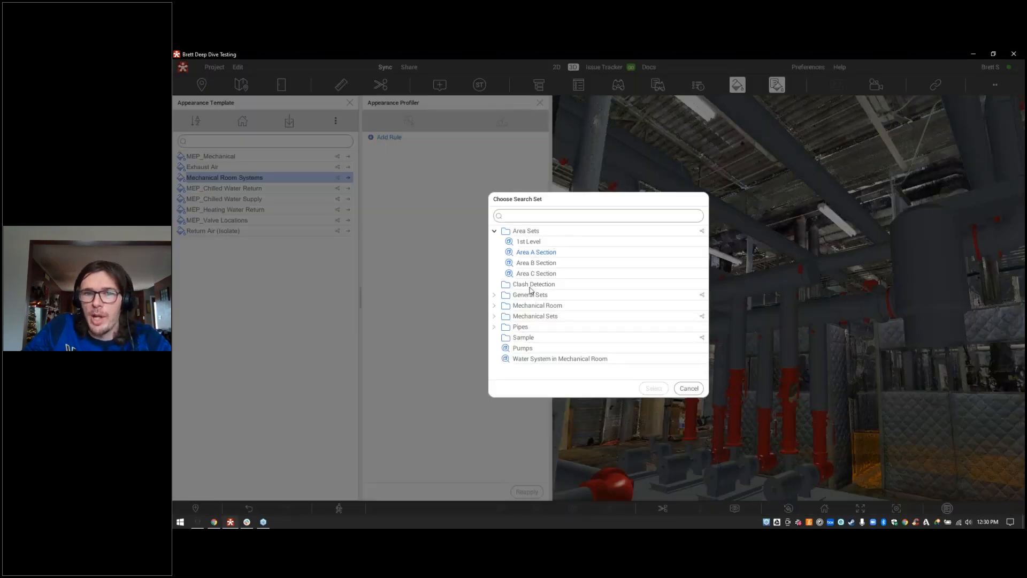
{"action": "left_click", "coordinate": [494, 307]}
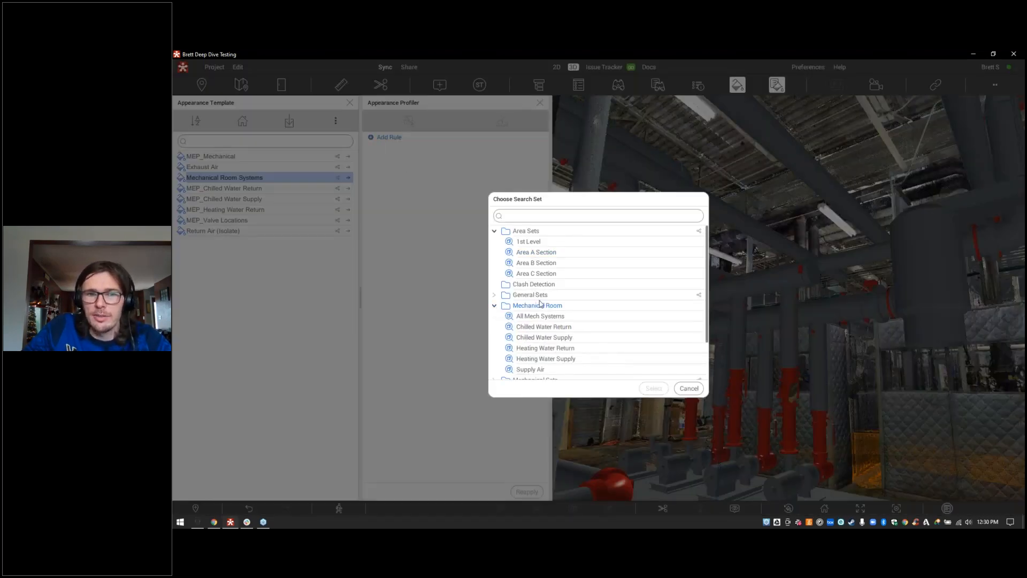
{"action": "left_click", "coordinate": [548, 327]}
{"action": "left_click", "coordinate": [653, 389]}
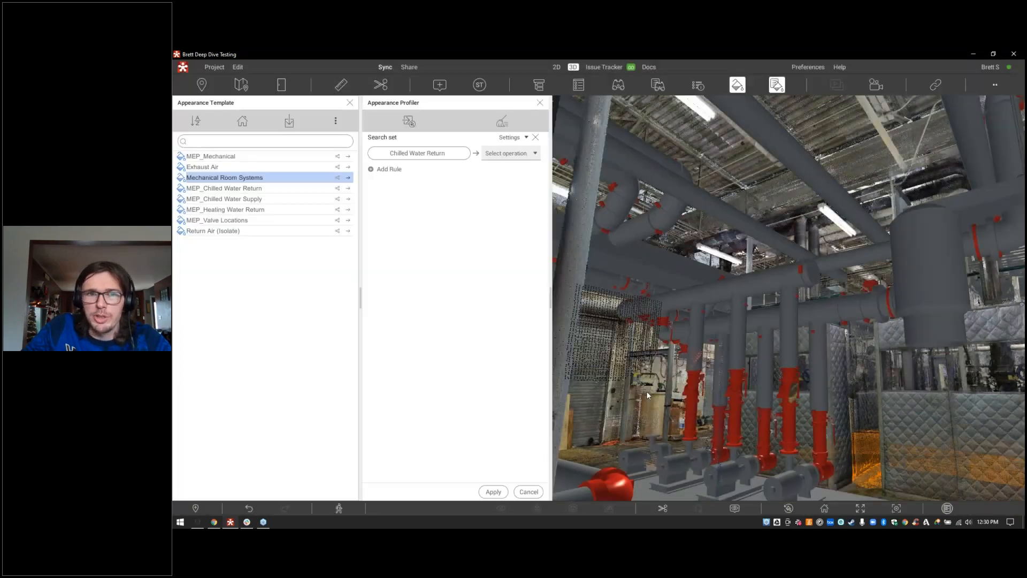
{"action": "left_click", "coordinate": [501, 157]}
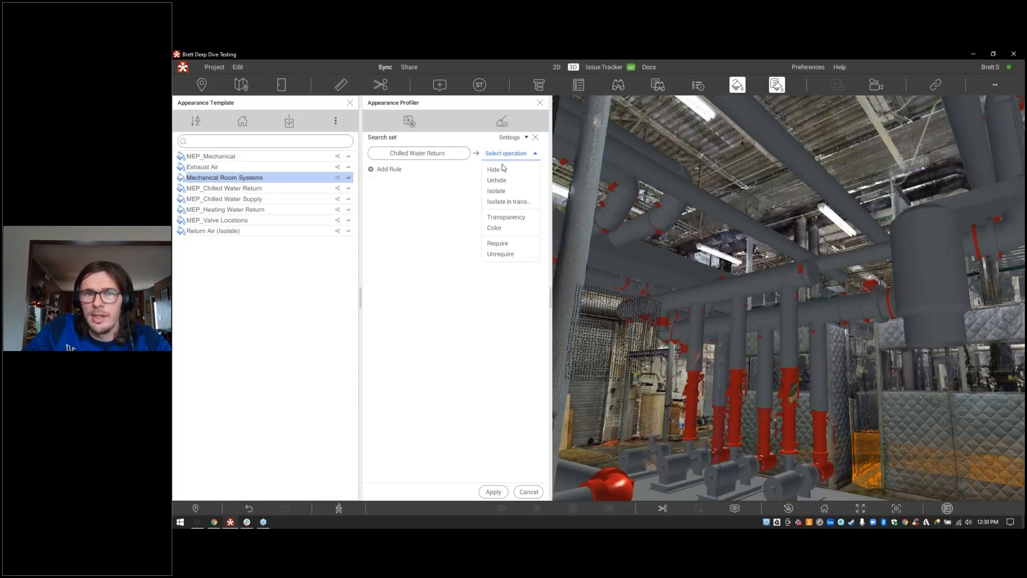
{"action": "left_click", "coordinate": [502, 228]}
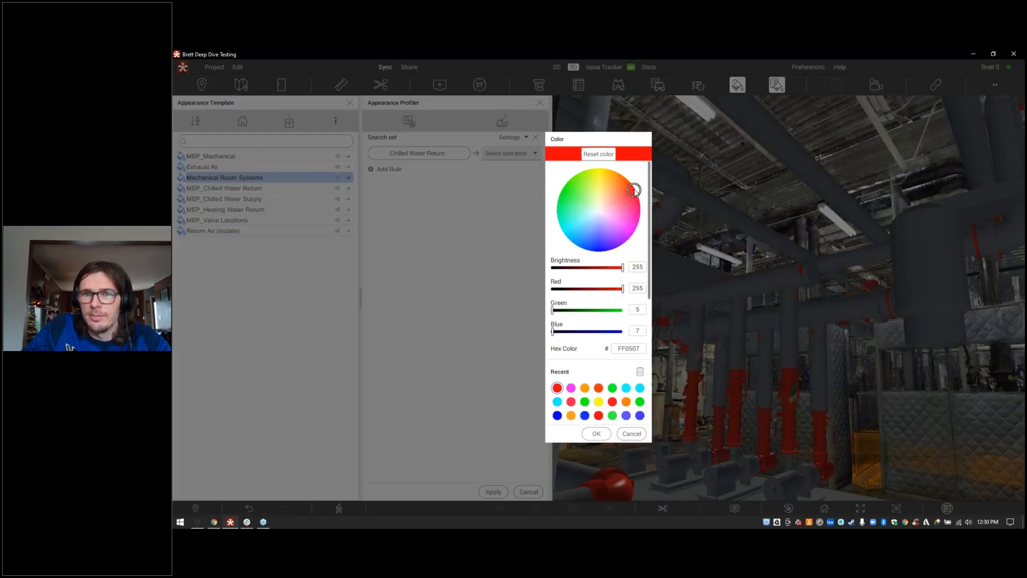
{"action": "left_click", "coordinate": [562, 195]}
{"action": "left_click", "coordinate": [560, 194]}
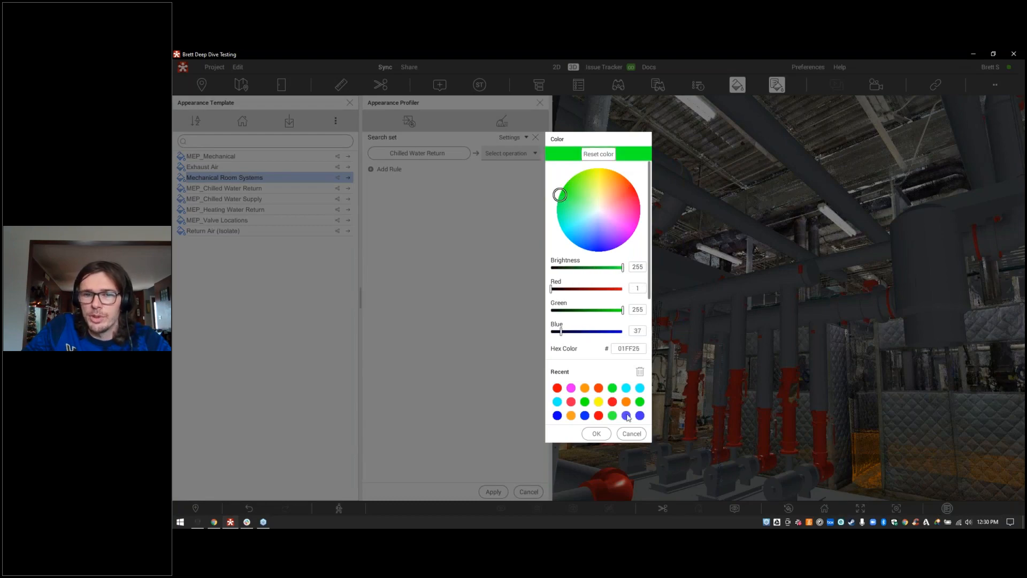
{"action": "left_click", "coordinate": [596, 433]}
{"action": "left_click", "coordinate": [494, 492]}
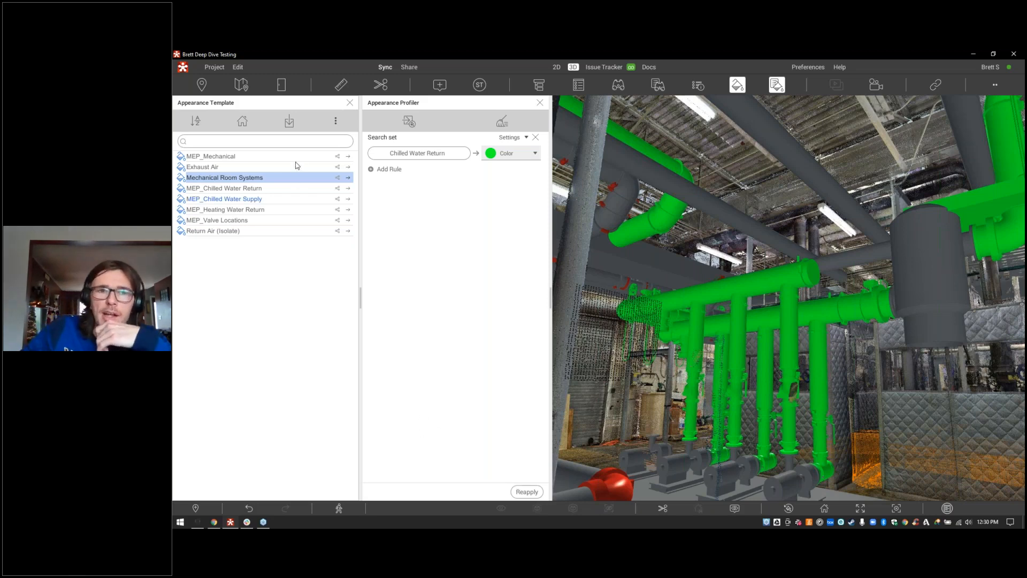
Step: Close the profiler, try the chilled water templates, and activate MEP_Valve Locations
{"action": "left_click", "coordinate": [539, 103]}
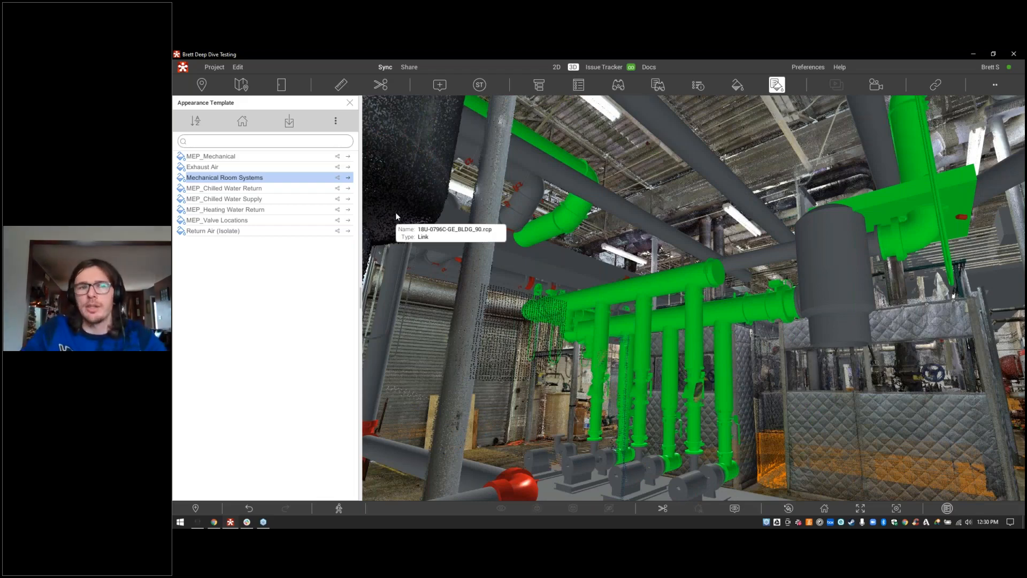
{"action": "left_click", "coordinate": [347, 189]}
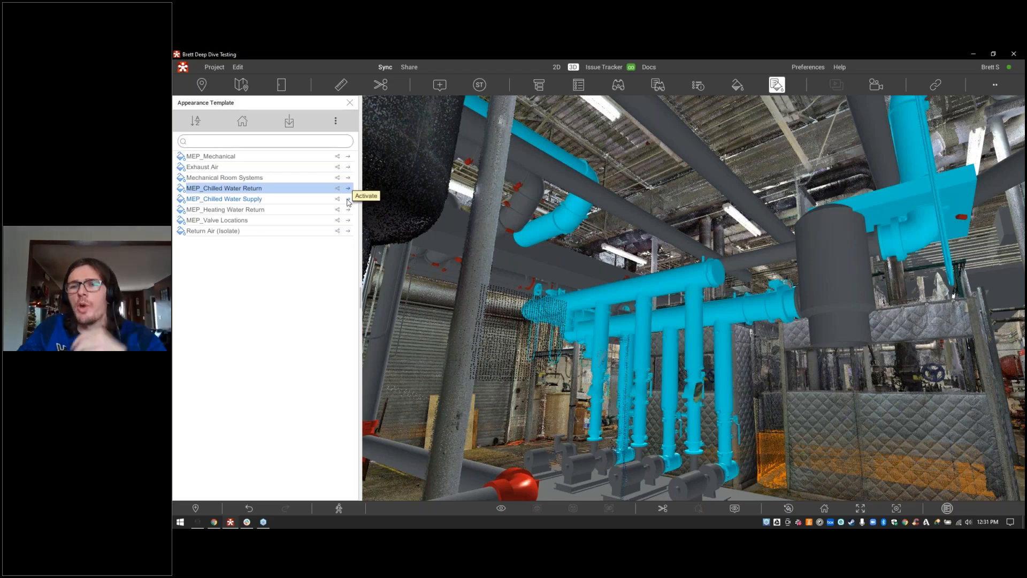
{"action": "left_click", "coordinate": [348, 200]}
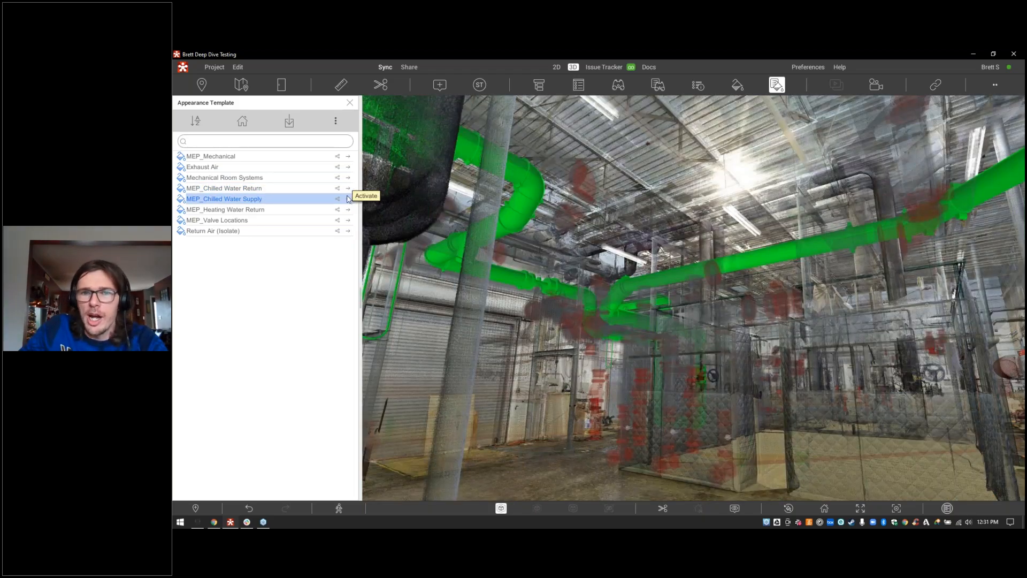
{"action": "left_click", "coordinate": [347, 189]}
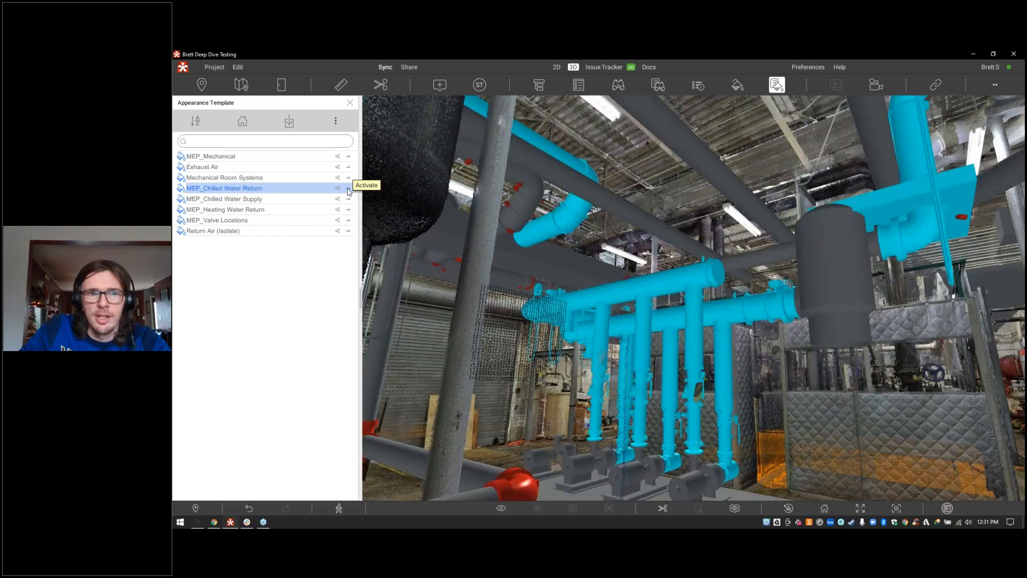
{"action": "left_click", "coordinate": [348, 221]}
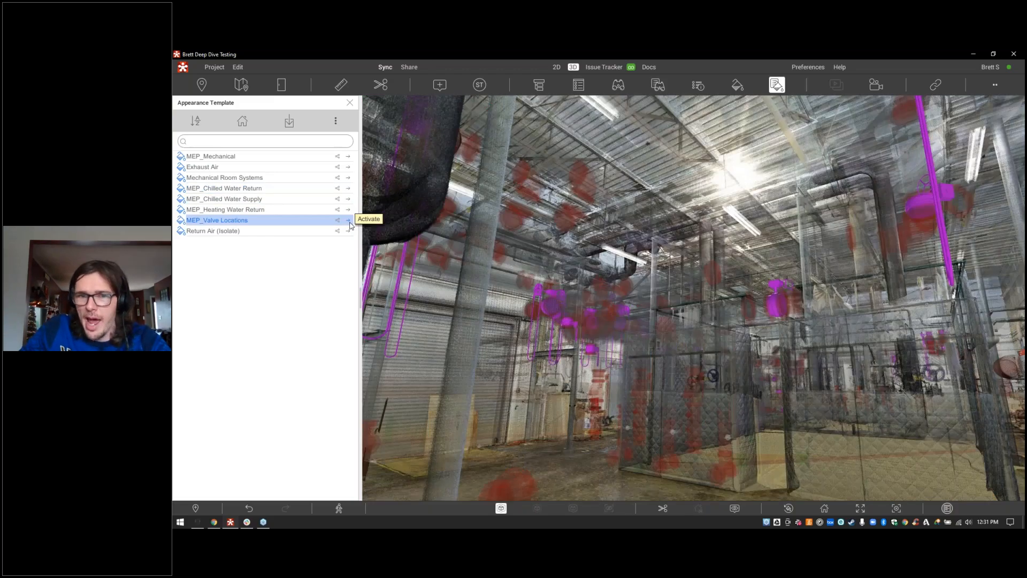
Step: Fly to the magenta valves and show the valve template's profiler rules
{"action": "left_click_drag", "start_coordinate": [551, 289], "coordinate": [543, 309]}
{"action": "key", "text": "w"}
{"action": "key", "text": "a"}
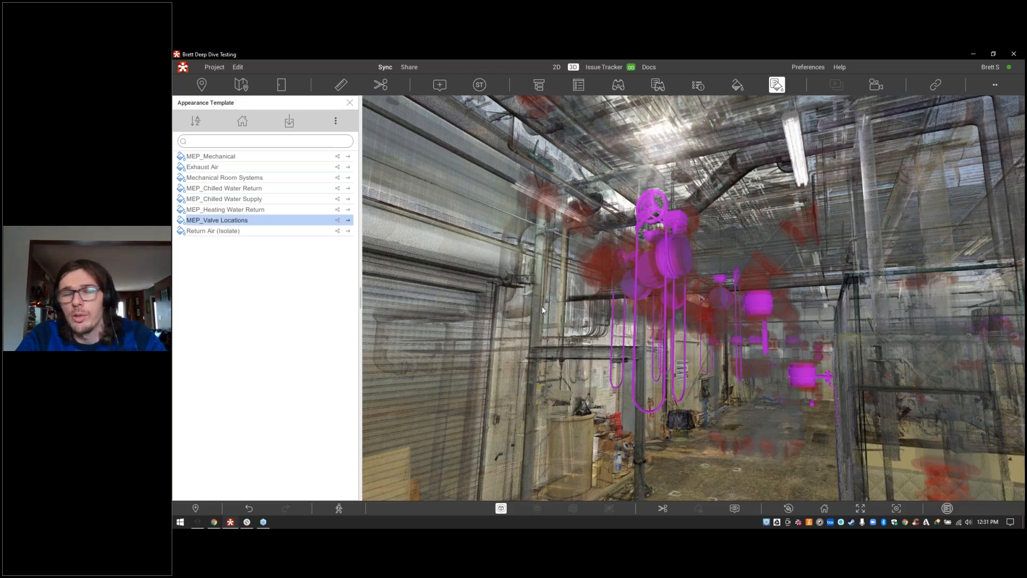
{"action": "left_click", "coordinate": [736, 85]}
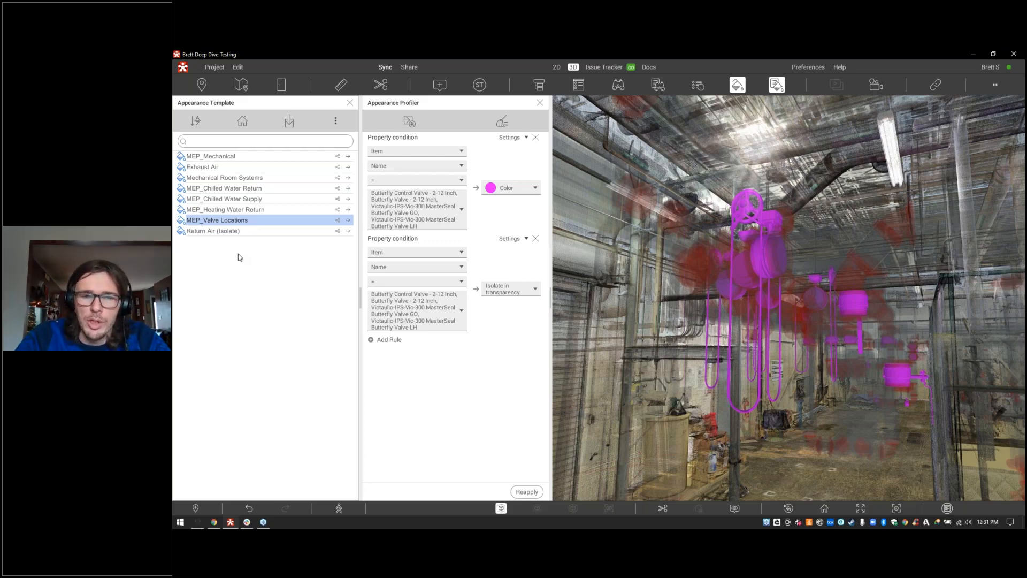
Step: Close the templates list, return Home, and unload the 18U-0796C-GE_BLDG_90.rcp scan
{"action": "left_click", "coordinate": [351, 102]}
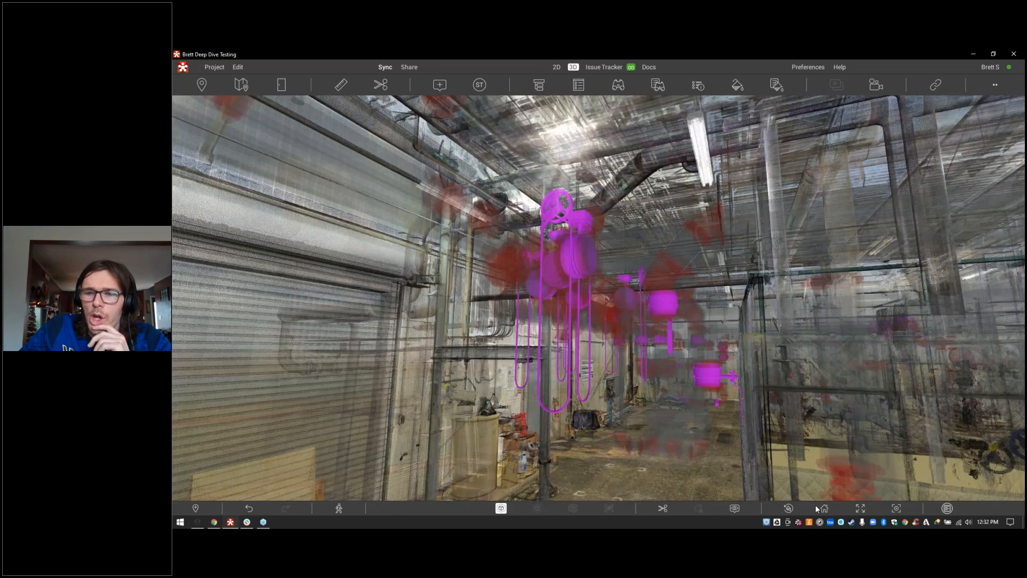
{"action": "left_click", "coordinate": [821, 507]}
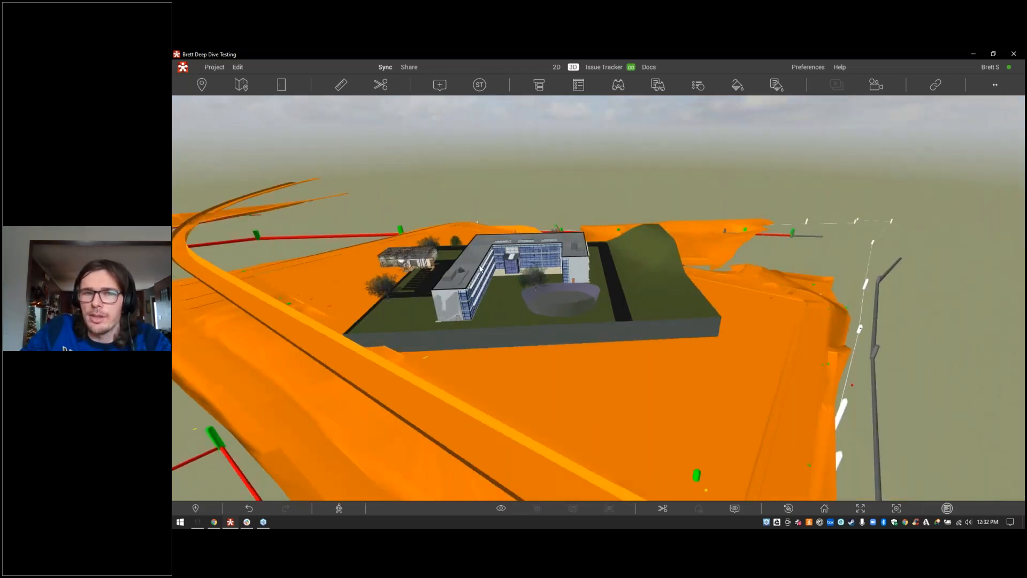
{"action": "middle_click_drag", "start_coordinate": [480, 267], "coordinate": [609, 227]}
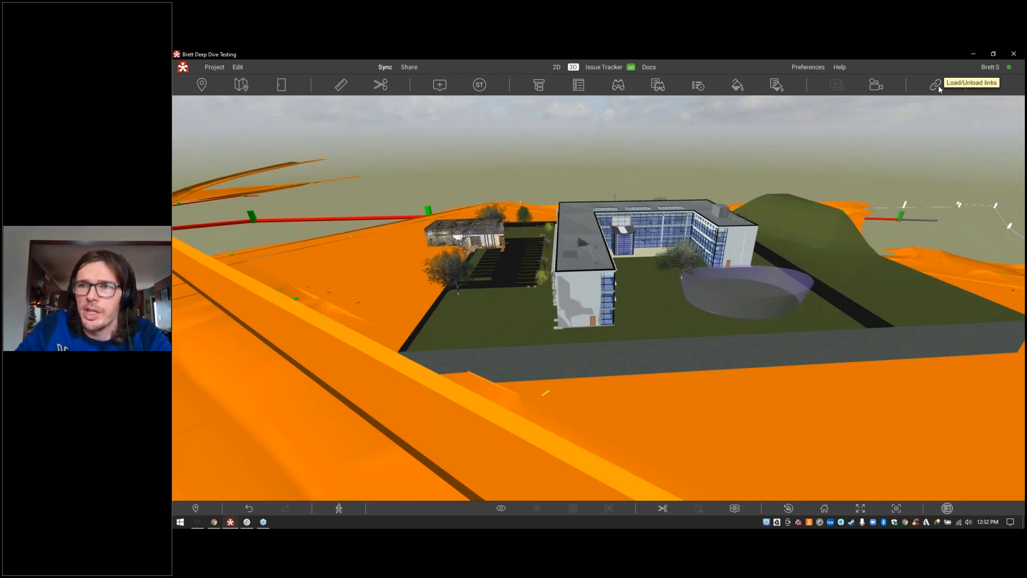
{"action": "left_click", "coordinate": [938, 85]}
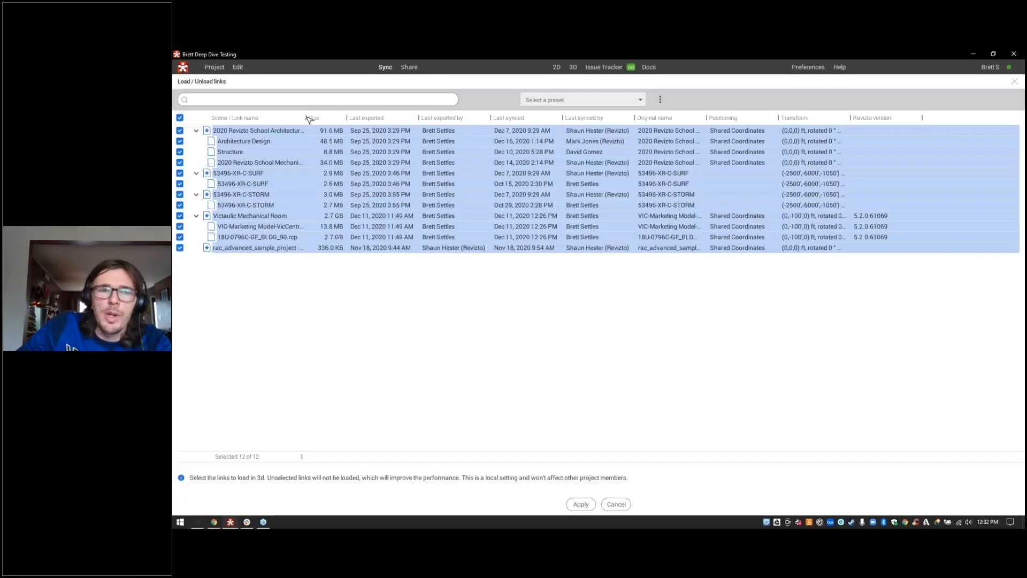
{"action": "left_click", "coordinate": [180, 237]}
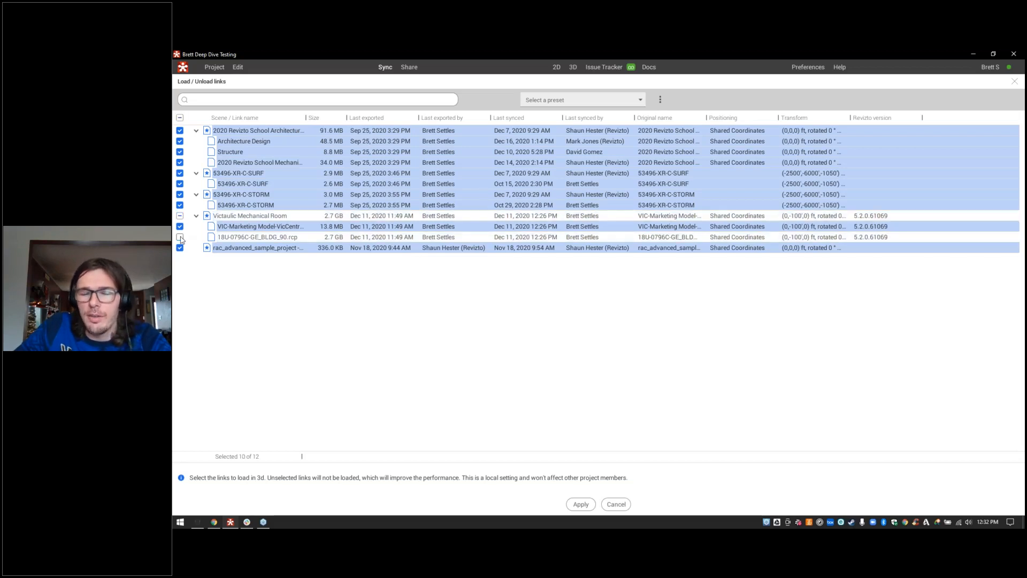
{"action": "left_click", "coordinate": [579, 505]}
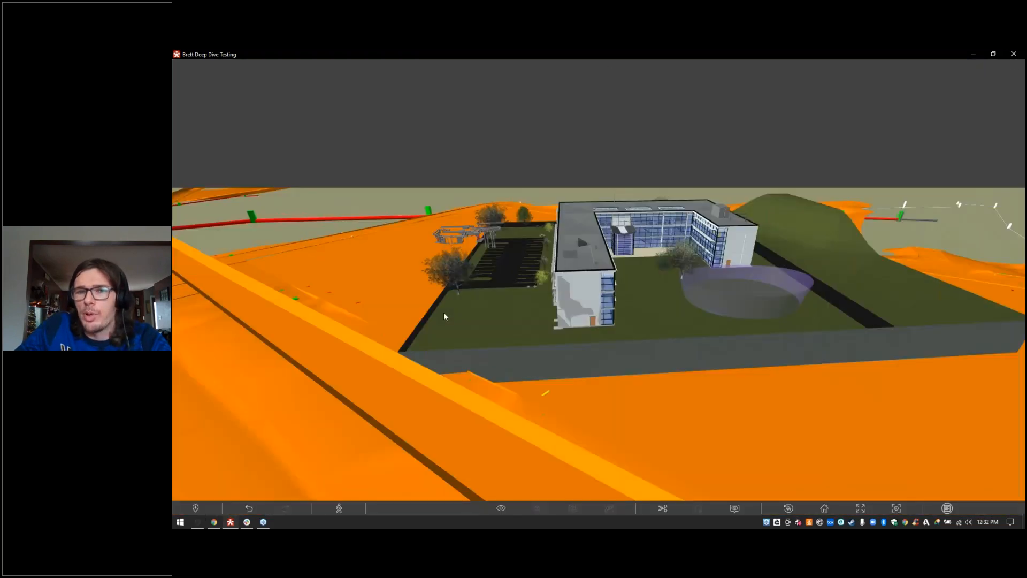
Step: Unload the 53496-XR-C-SURF links to remove the orange terrain from the site
{"action": "middle_click_drag", "start_coordinate": [451, 282], "coordinate": [494, 314]}
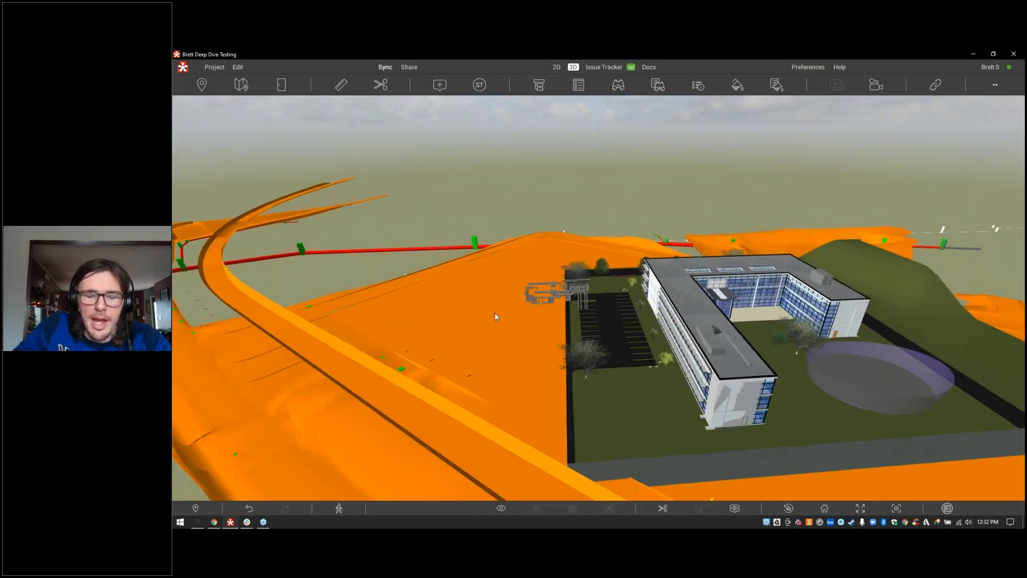
{"action": "scroll", "coordinate": [495, 317], "scroll_direction": "up", "scroll_amount": 2}
{"action": "left_click_drag", "start_coordinate": [495, 317], "coordinate": [562, 315]}
{"action": "scroll", "coordinate": [561, 316], "scroll_direction": "up", "scroll_amount": 3}
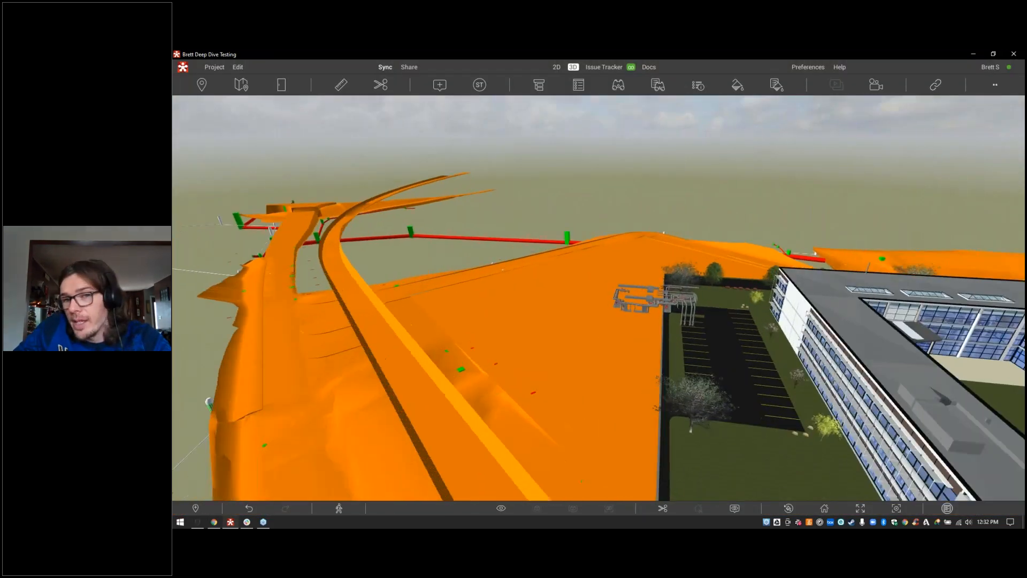
{"action": "scroll", "coordinate": [562, 315], "scroll_direction": "up", "scroll_amount": 5}
{"action": "left_click_drag", "start_coordinate": [562, 316], "coordinate": [407, 396]}
{"action": "scroll", "coordinate": [575, 263], "scroll_direction": "up", "scroll_amount": 5}
{"action": "scroll", "coordinate": [422, 301], "scroll_direction": "up", "scroll_amount": 3}
{"action": "scroll", "coordinate": [509, 301], "scroll_direction": "up", "scroll_amount": 5}
{"action": "scroll", "coordinate": [407, 396], "scroll_direction": "up", "scroll_amount": 4}
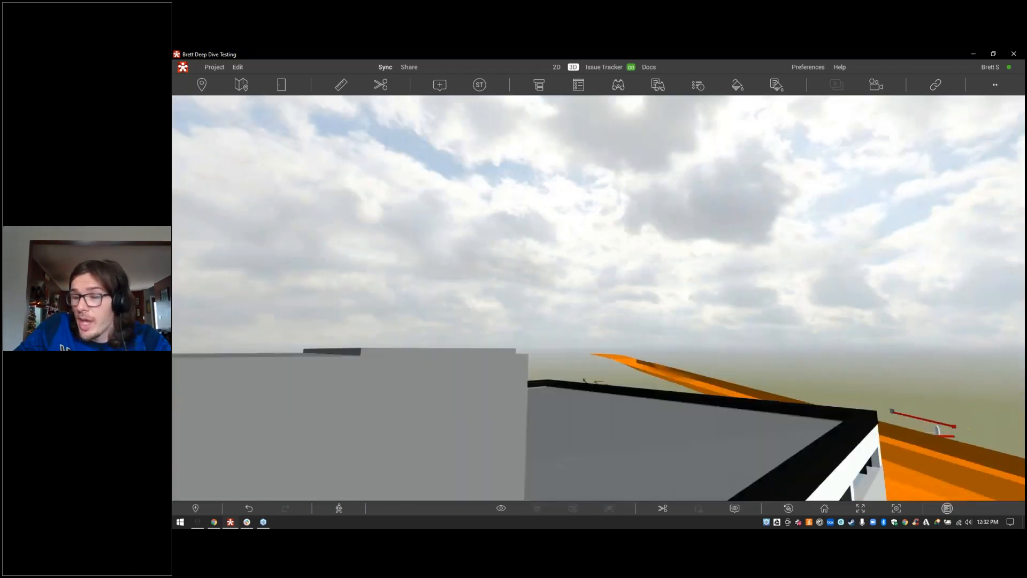
{"action": "scroll", "coordinate": [599, 321], "scroll_direction": "up", "scroll_amount": 5}
{"action": "left_click_drag", "start_coordinate": [598, 321], "coordinate": [984, 232]}
{"action": "scroll", "coordinate": [599, 300], "scroll_direction": "down", "scroll_amount": 3}
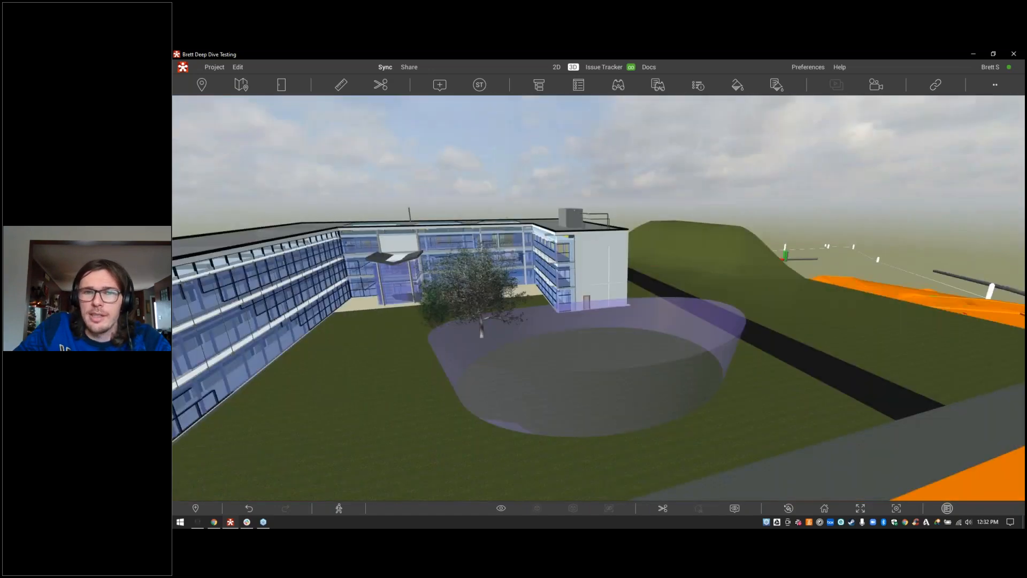
{"action": "left_click", "coordinate": [876, 84]}
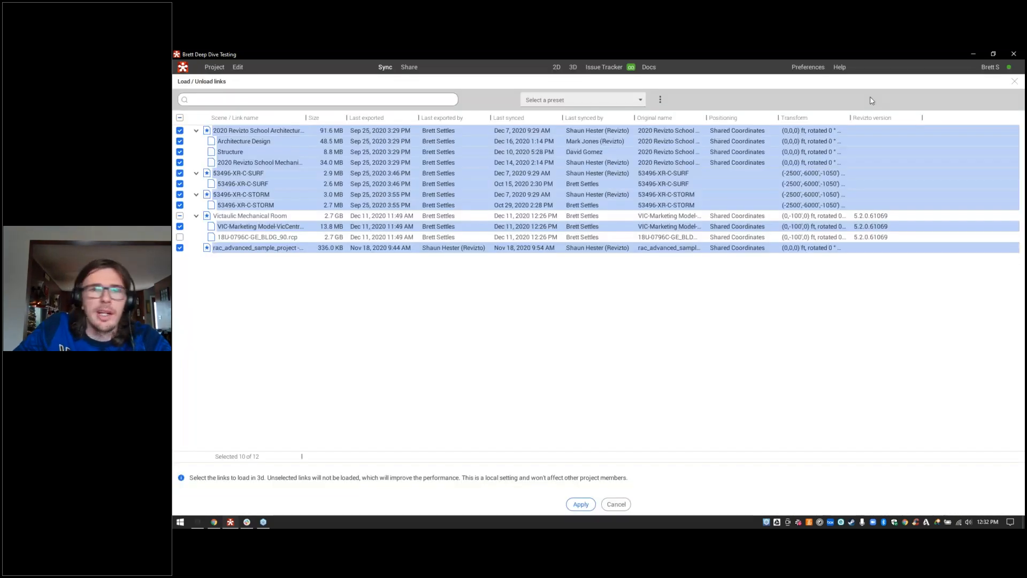
{"action": "left_click", "coordinate": [180, 173]}
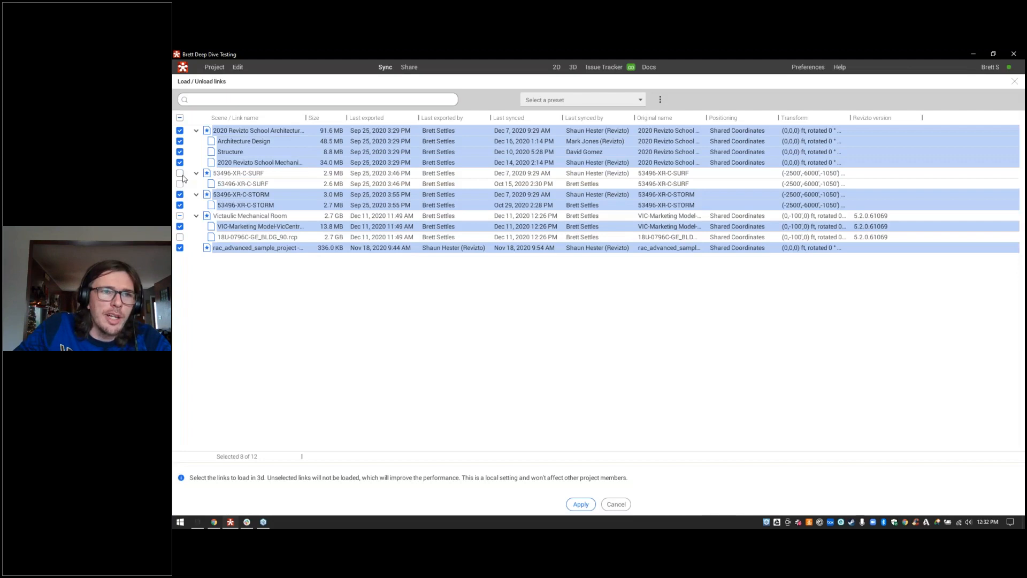
{"action": "left_click", "coordinate": [581, 505]}
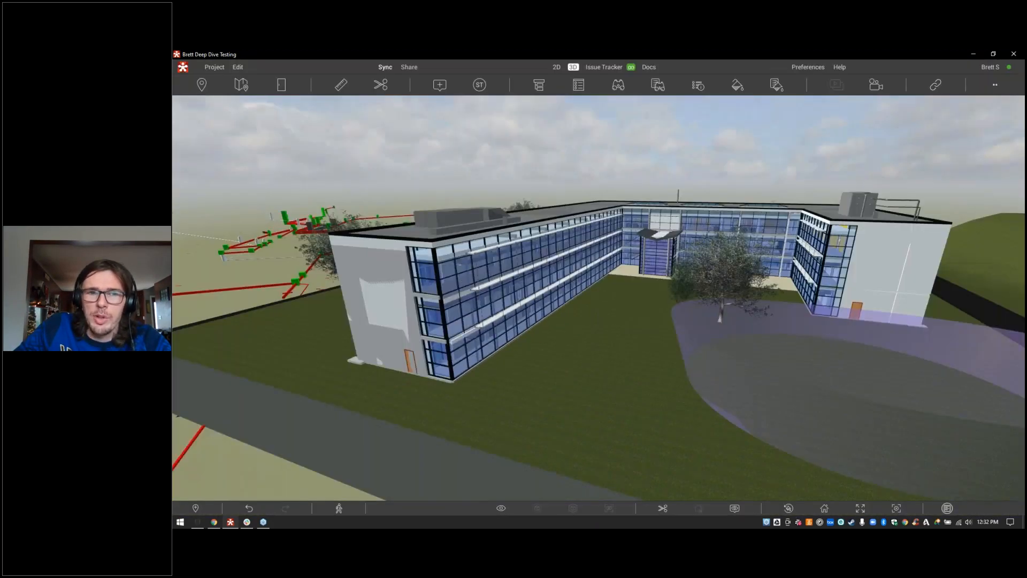
{"action": "mouse_move", "coordinate": [576, 348]}
{"action": "left_mouse_down"}
{"action": "mouse_move", "coordinate": [391, 334]}
{"action": "mouse_move", "coordinate": [572, 333]}
{"action": "left_mouse_up"}
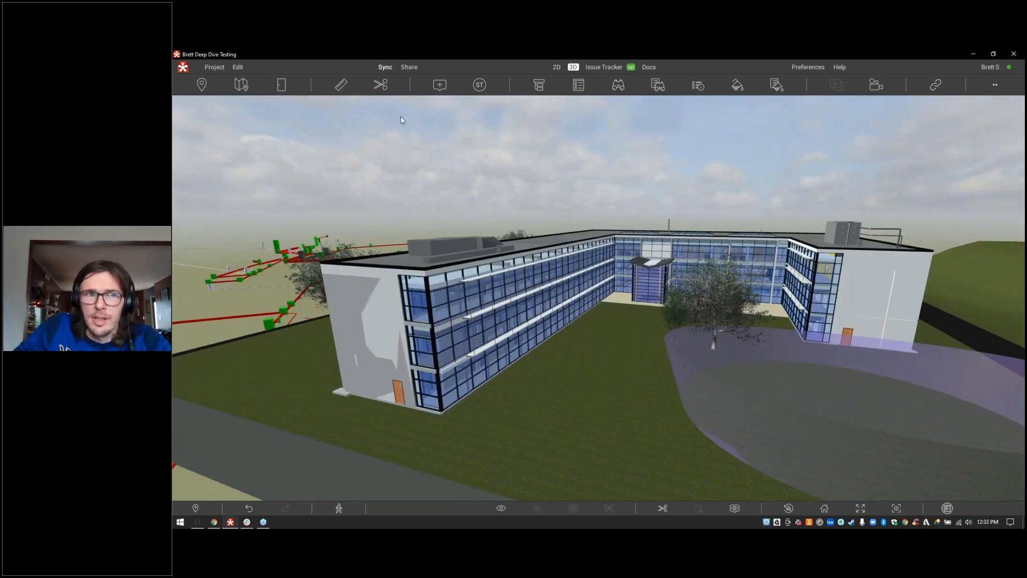
{"action": "left_click", "coordinate": [539, 84]}
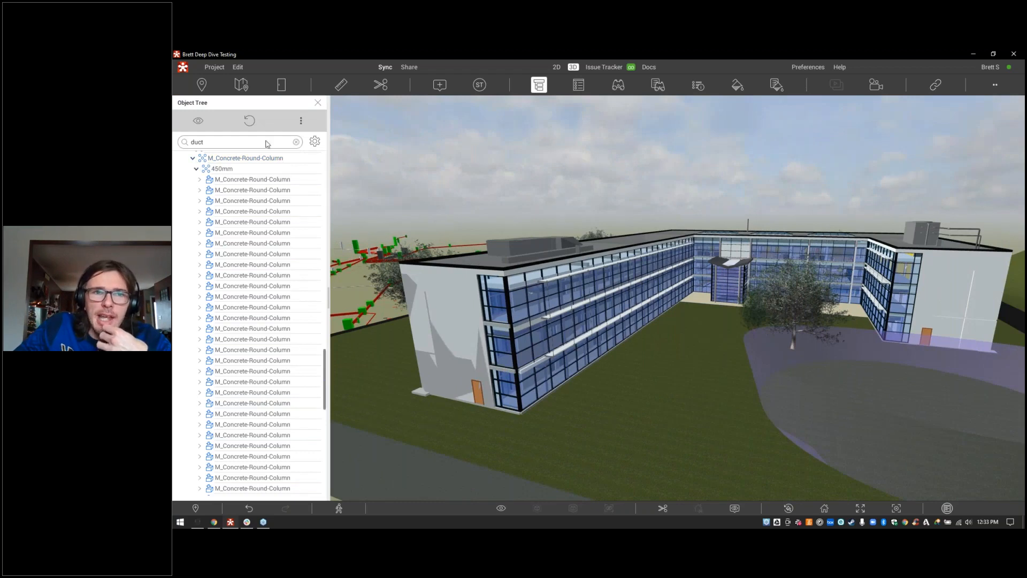
{"action": "left_click", "coordinate": [296, 142]}
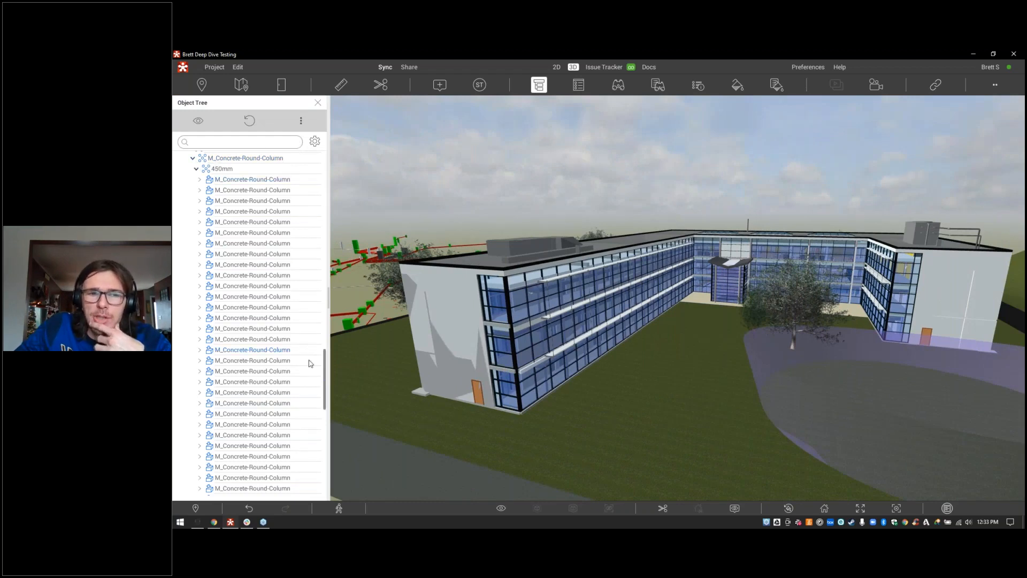
{"action": "left_click_drag", "start_coordinate": [326, 367], "coordinate": [327, 144]}
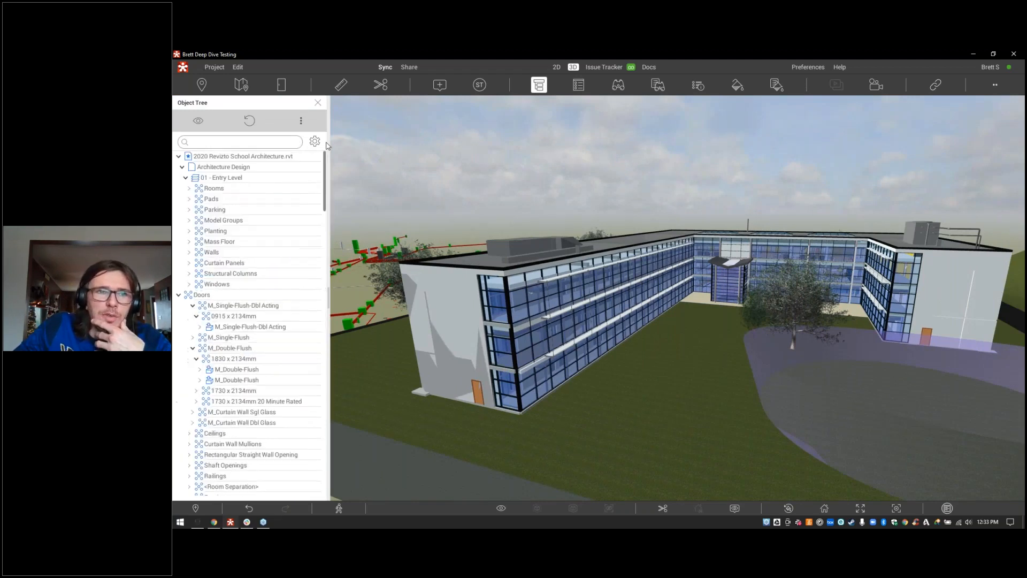
{"action": "left_click", "coordinate": [182, 167]}
{"action": "left_click", "coordinate": [179, 156]}
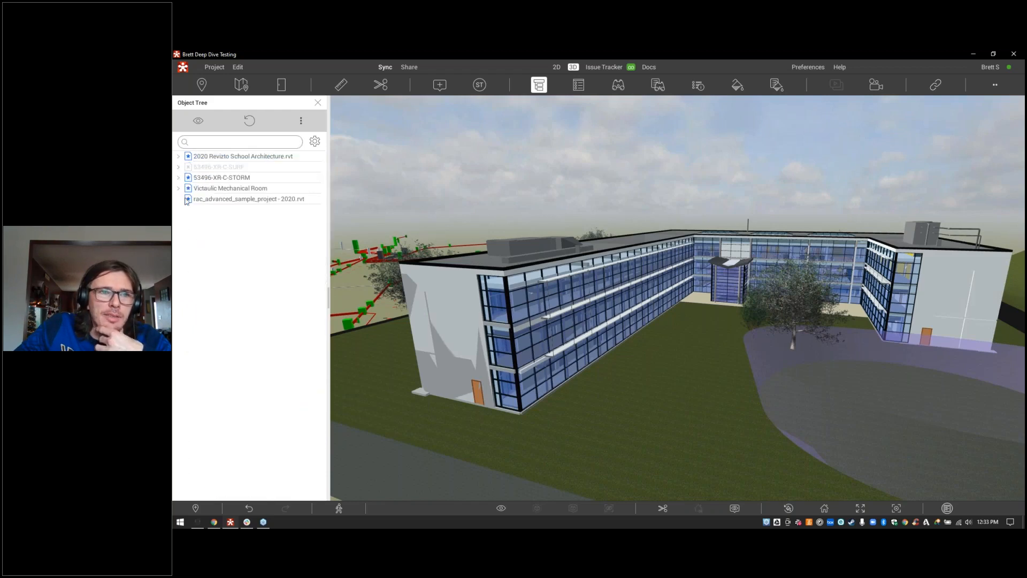
{"action": "right_click", "coordinate": [233, 180]}
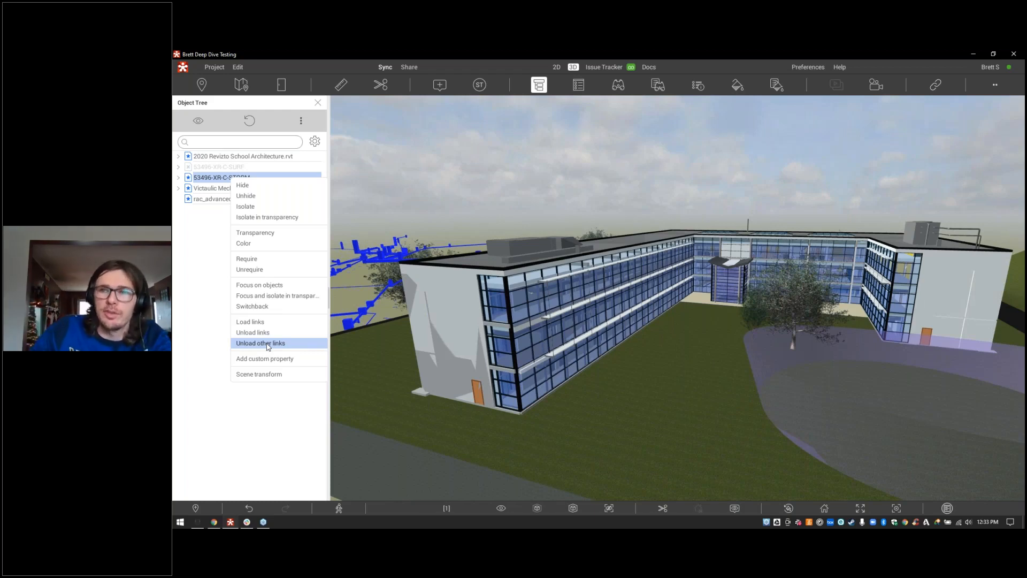
{"action": "left_click", "coordinate": [200, 305]}
{"action": "left_click", "coordinate": [199, 305]}
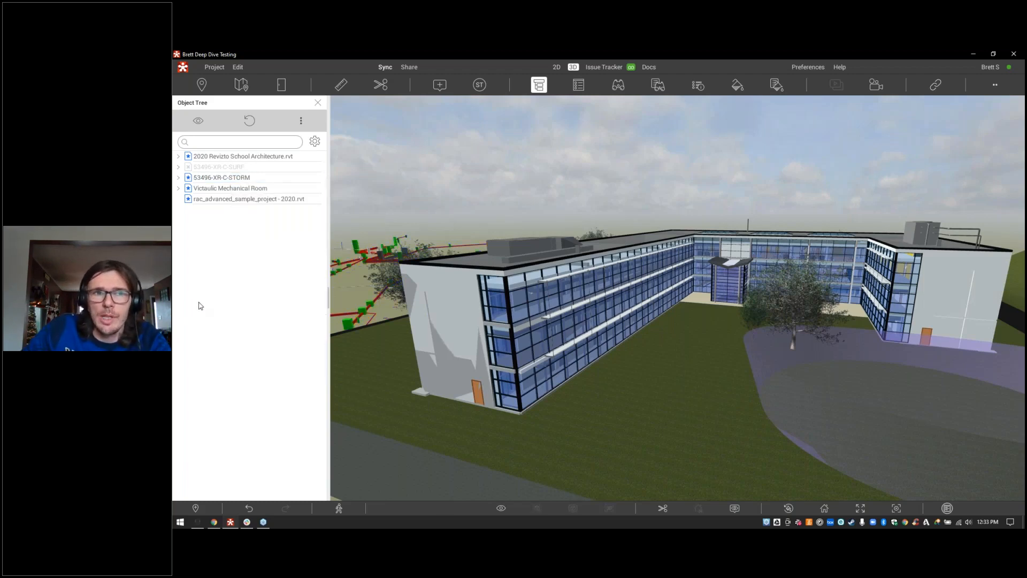
{"action": "left_click", "coordinate": [318, 102]}
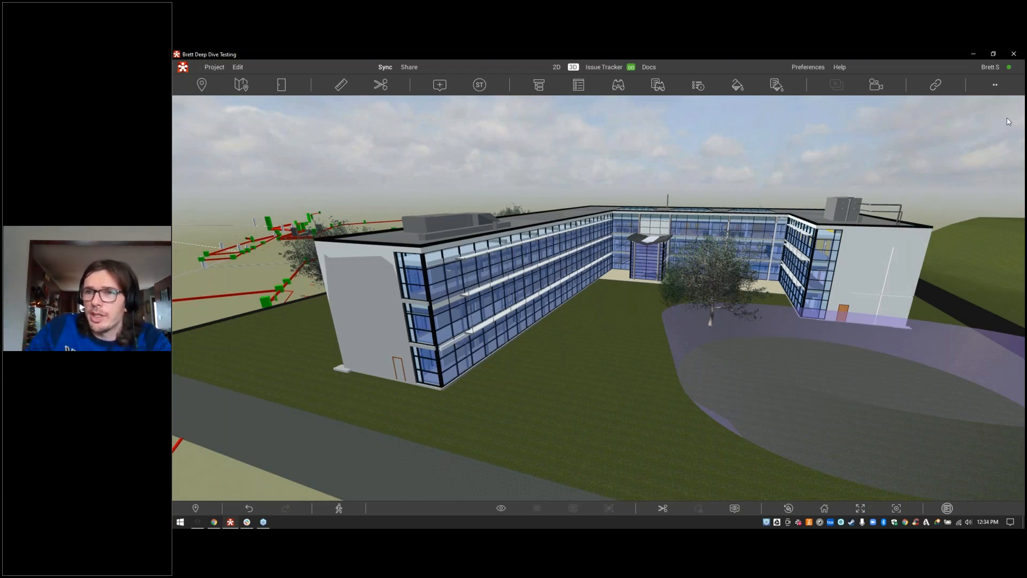
{"action": "left_click", "coordinate": [990, 119]}
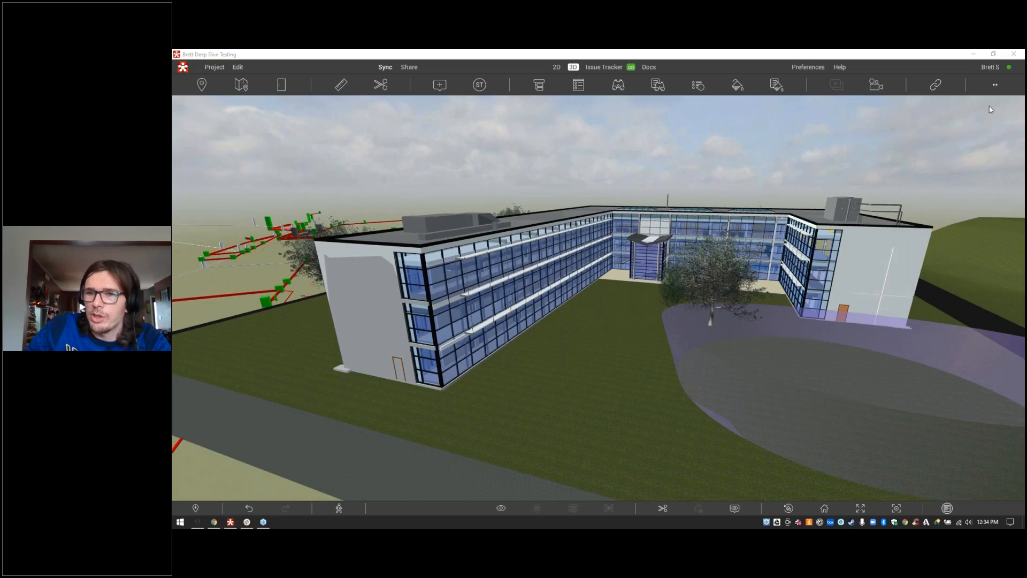
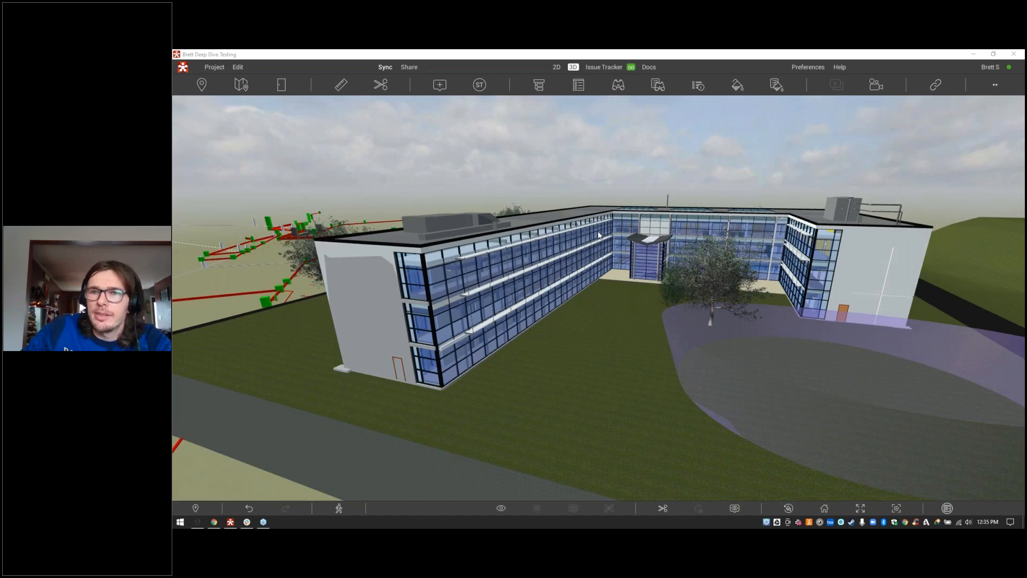
Step: Fly onto the school roof and make the large rooftop box 75% transparent
{"action": "left_click_drag", "start_coordinate": [749, 199], "coordinate": [749, 157]}
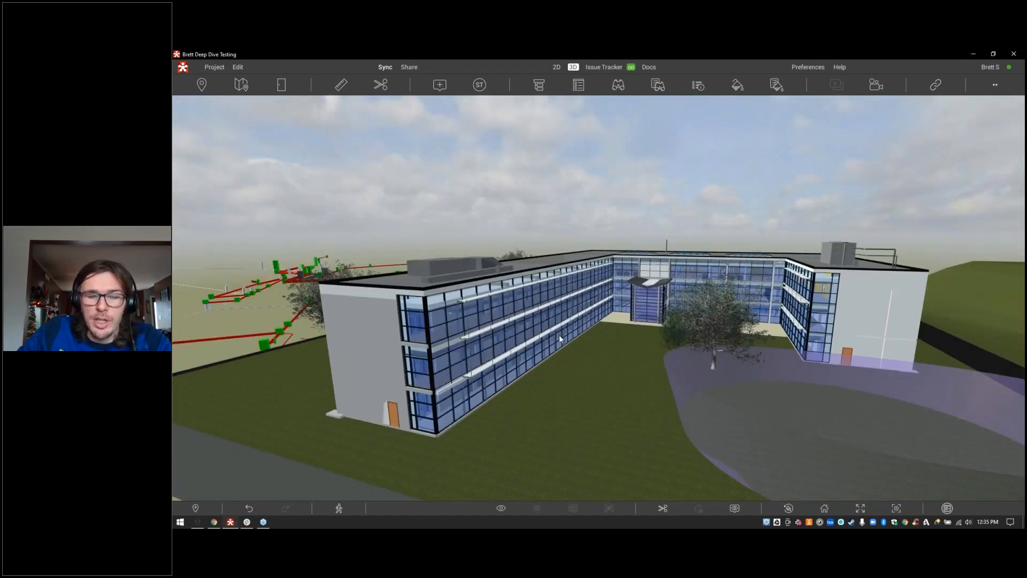
{"action": "left_click_drag", "start_coordinate": [559, 335], "coordinate": [518, 326]}
{"action": "key", "text": "w"}
{"action": "left_click", "coordinate": [599, 317]}
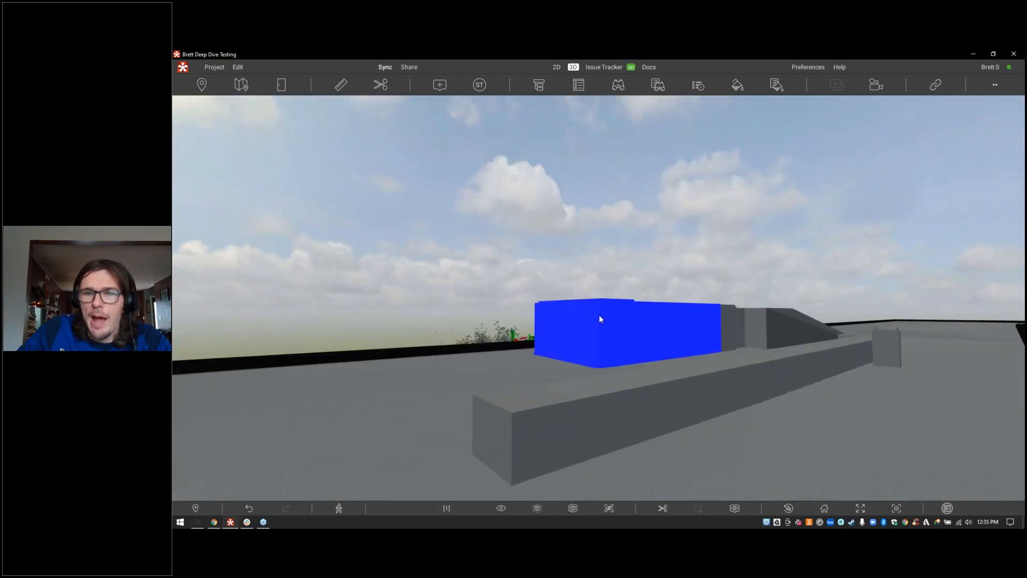
{"action": "right_click", "coordinate": [599, 316]}
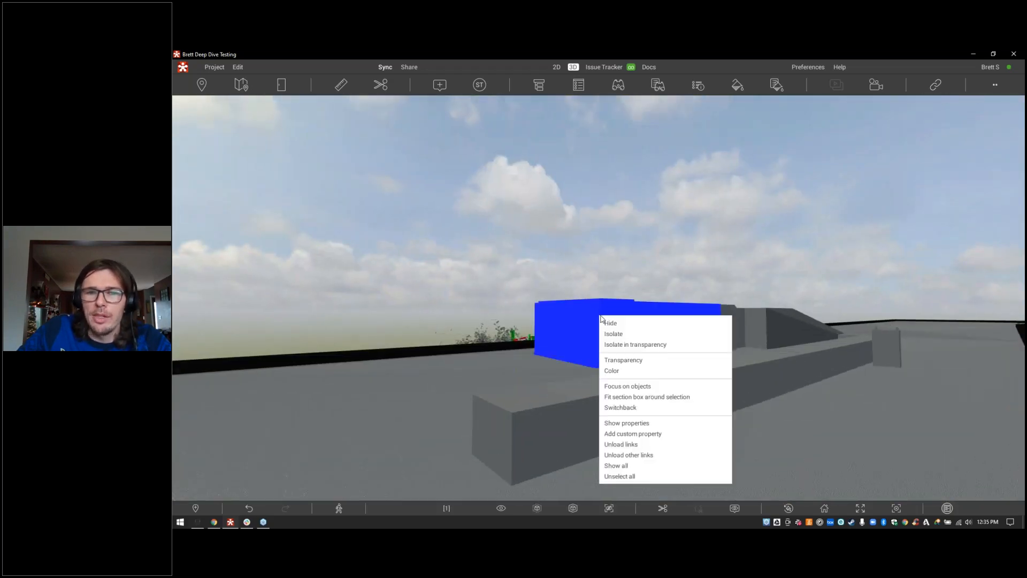
{"action": "left_click", "coordinate": [624, 360]}
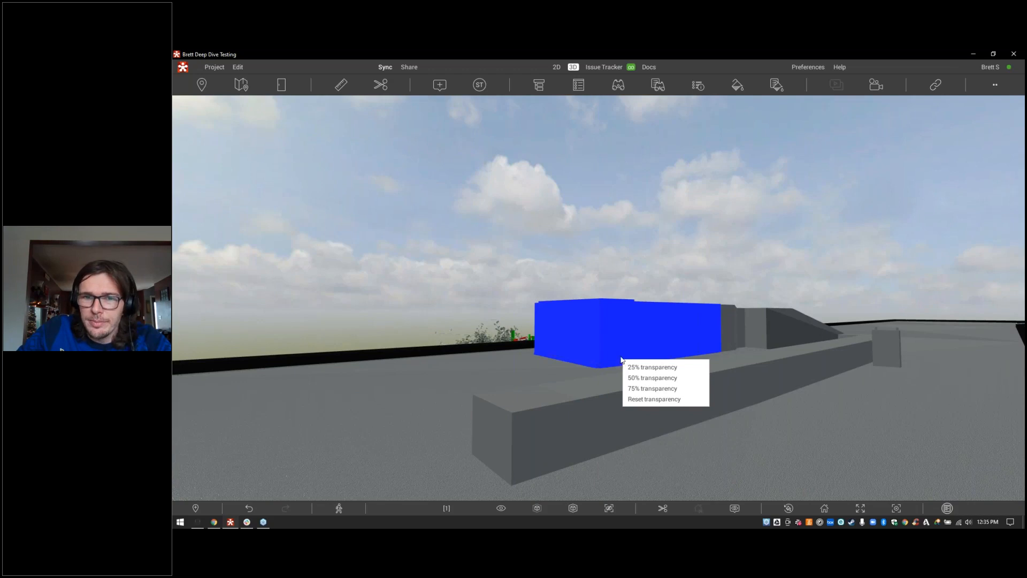
{"action": "left_click", "coordinate": [645, 388]}
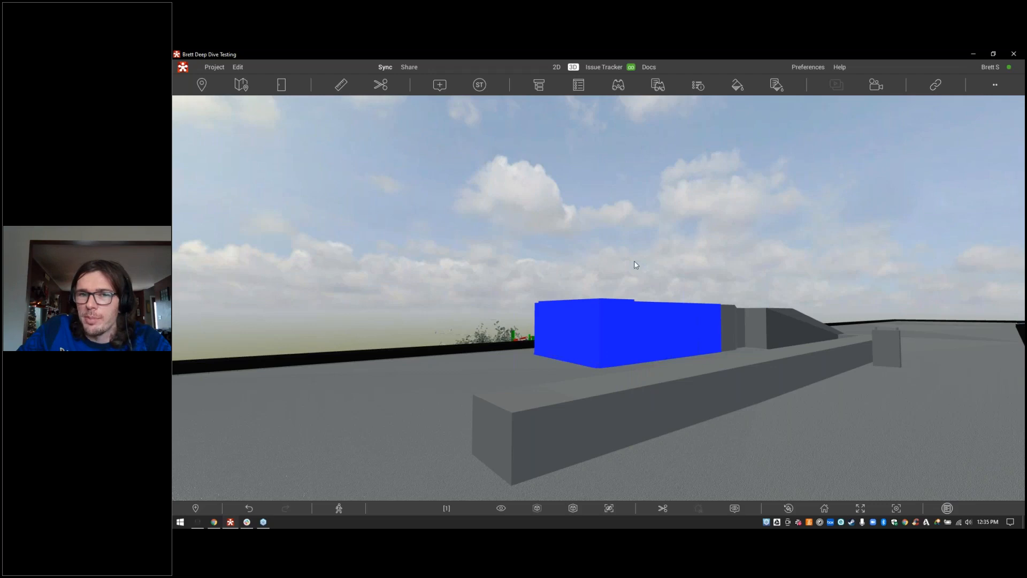
Step: Make the long low duct, large box and small box 75% transparent together
{"action": "left_click_drag", "start_coordinate": [646, 388], "coordinate": [775, 389]}
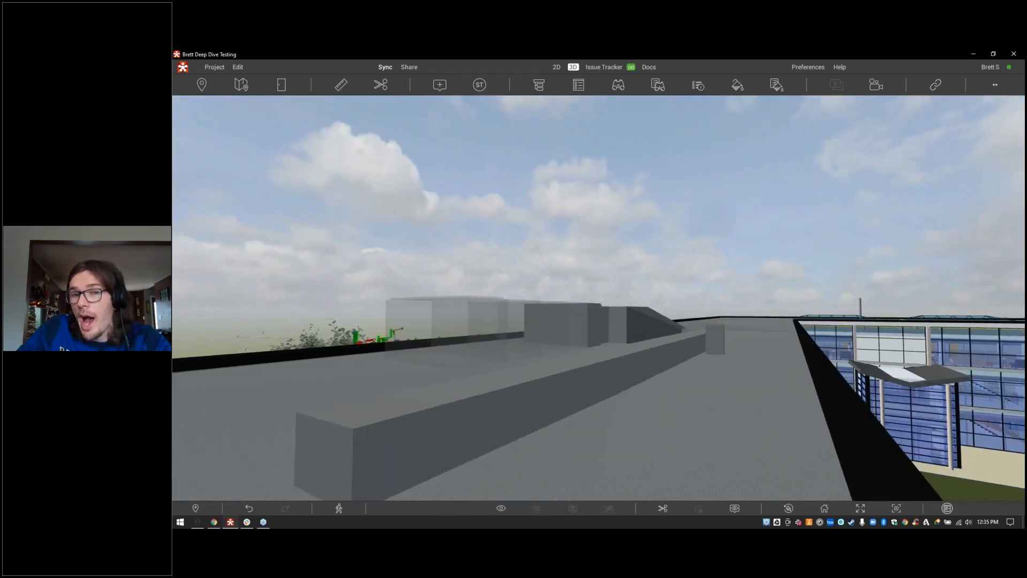
{"action": "left_click", "coordinate": [573, 370]}
{"action": "left_click", "coordinate": [594, 324], "text": "ctrl"}
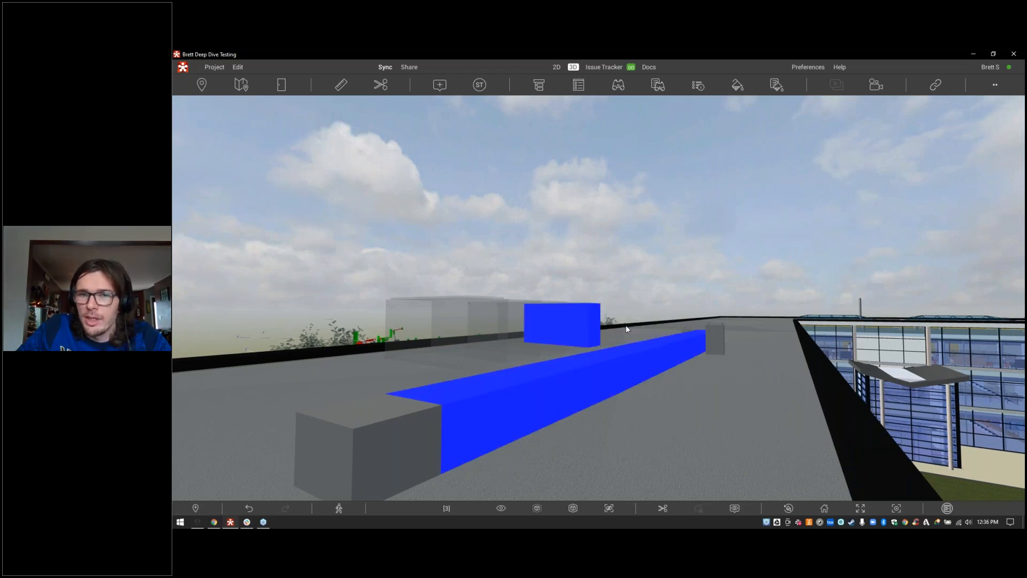
{"action": "left_click", "coordinate": [621, 327], "text": "ctrl"}
{"action": "right_click", "coordinate": [624, 329]}
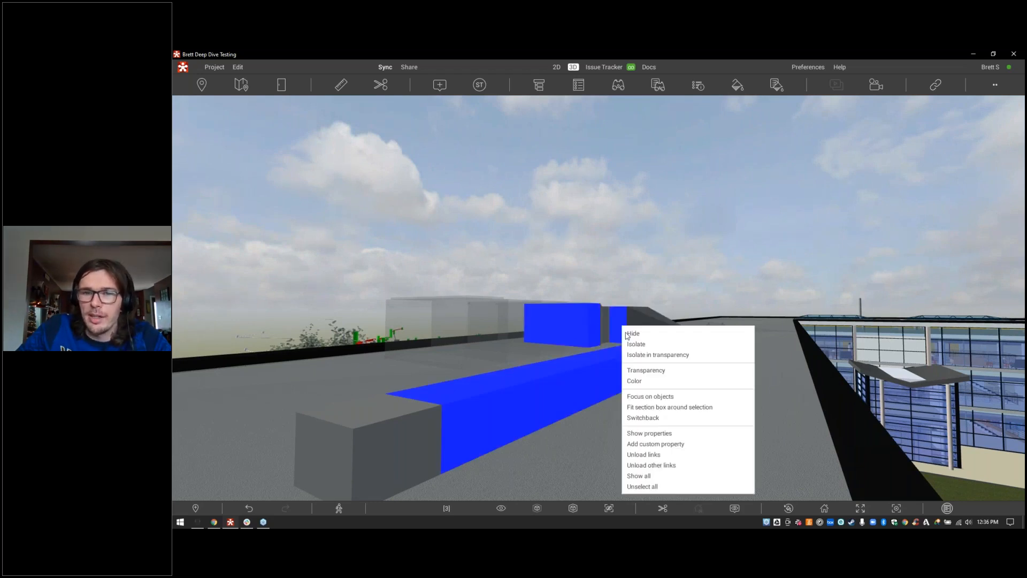
{"action": "left_click", "coordinate": [647, 370]}
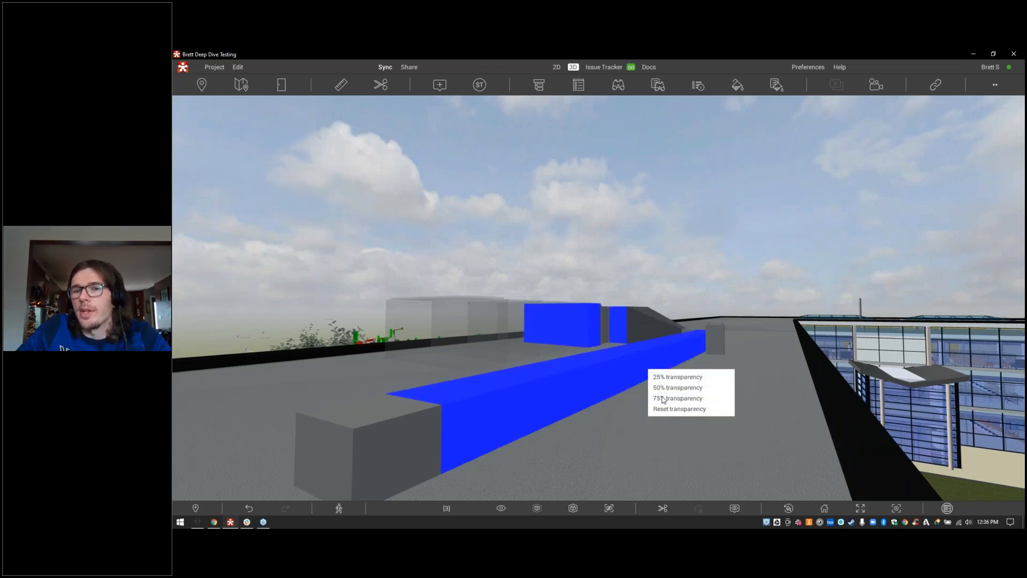
{"action": "left_click", "coordinate": [661, 398]}
Step: Clear the selection, view the see-through objects, then restore full opacity to everything
{"action": "left_click", "coordinate": [610, 255]}
{"action": "left_click_drag", "start_coordinate": [588, 273], "coordinate": [502, 314]}
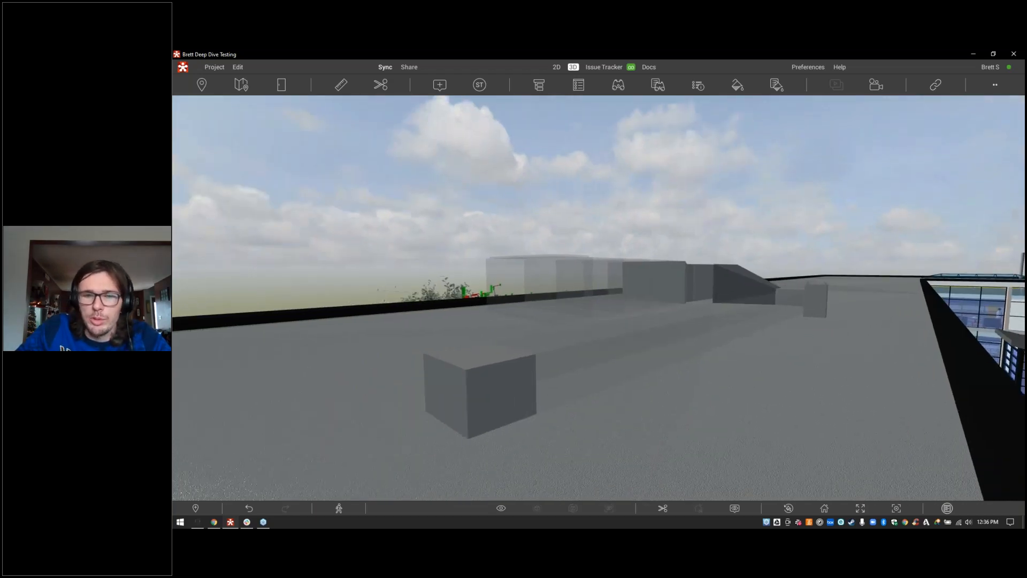
{"action": "left_click", "coordinate": [501, 508]}
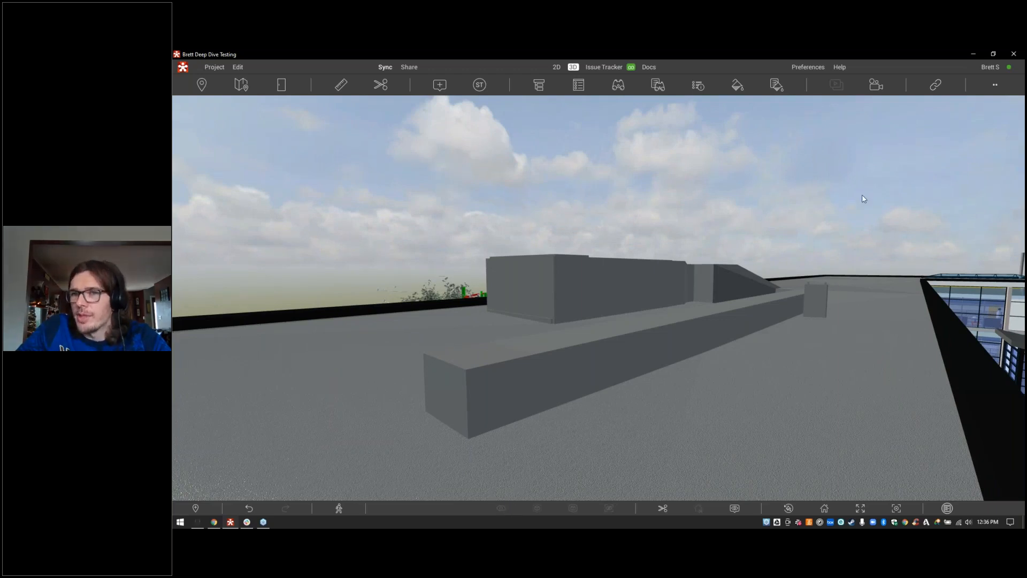
{"action": "left_click", "coordinate": [974, 172]}
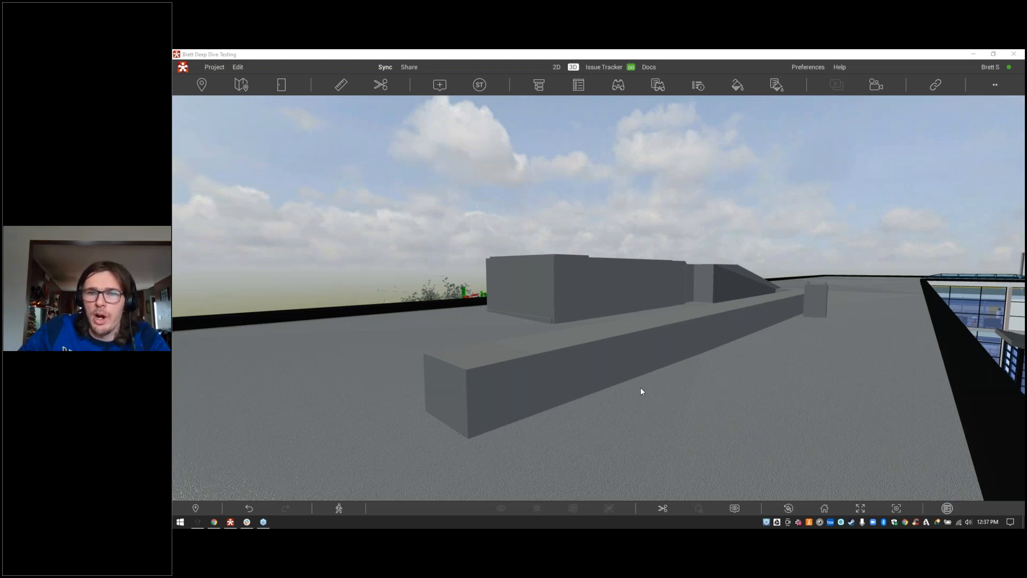
Step: Select the long rooftop duct, open its Selection Inspector properties, and review the saved presets and their columns
{"action": "left_click", "coordinate": [618, 357]}
{"action": "left_click", "coordinate": [617, 356]}
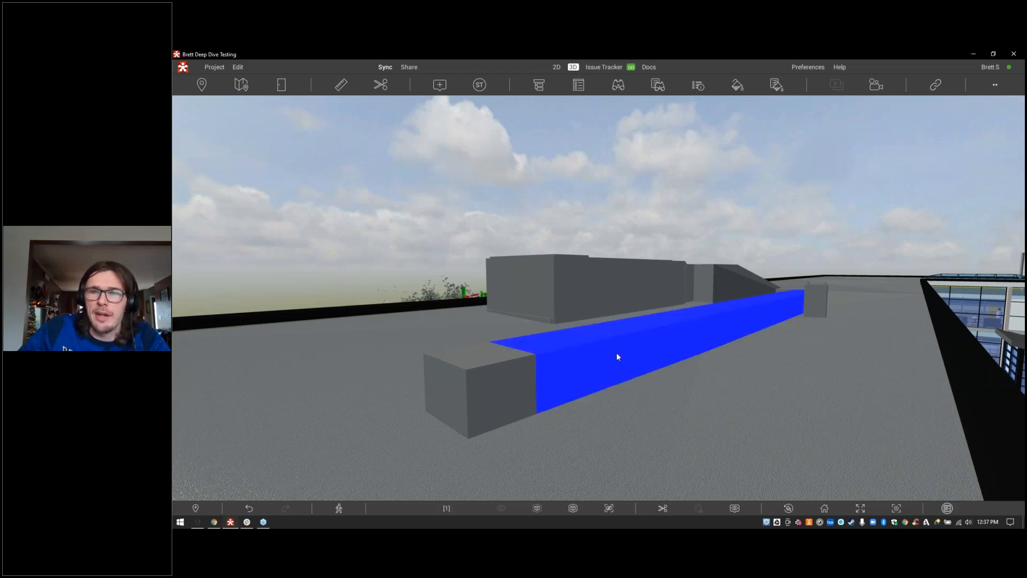
{"action": "left_click", "coordinate": [697, 85]}
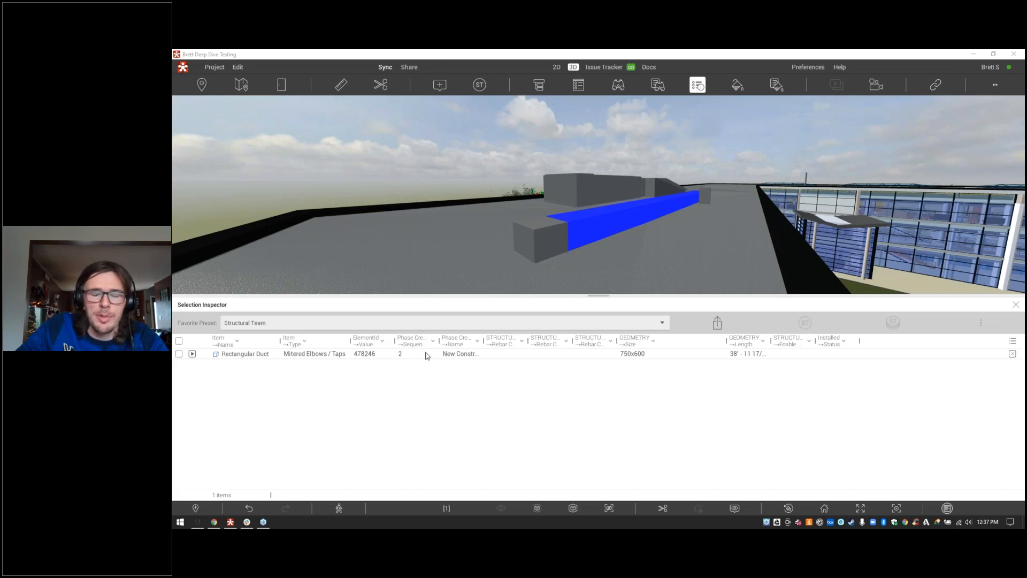
{"action": "left_click", "coordinate": [455, 323]}
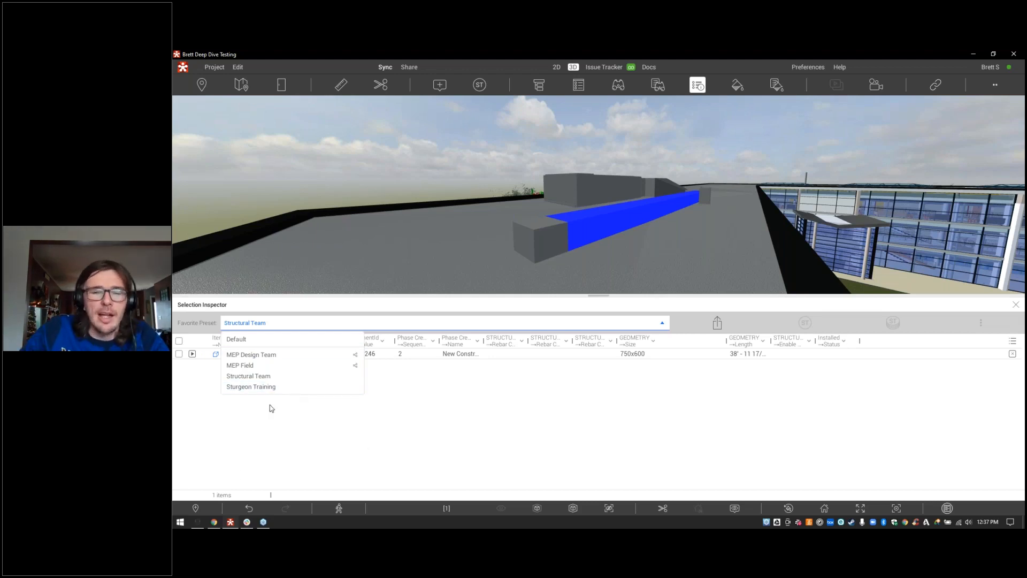
{"action": "left_click", "coordinate": [889, 396]}
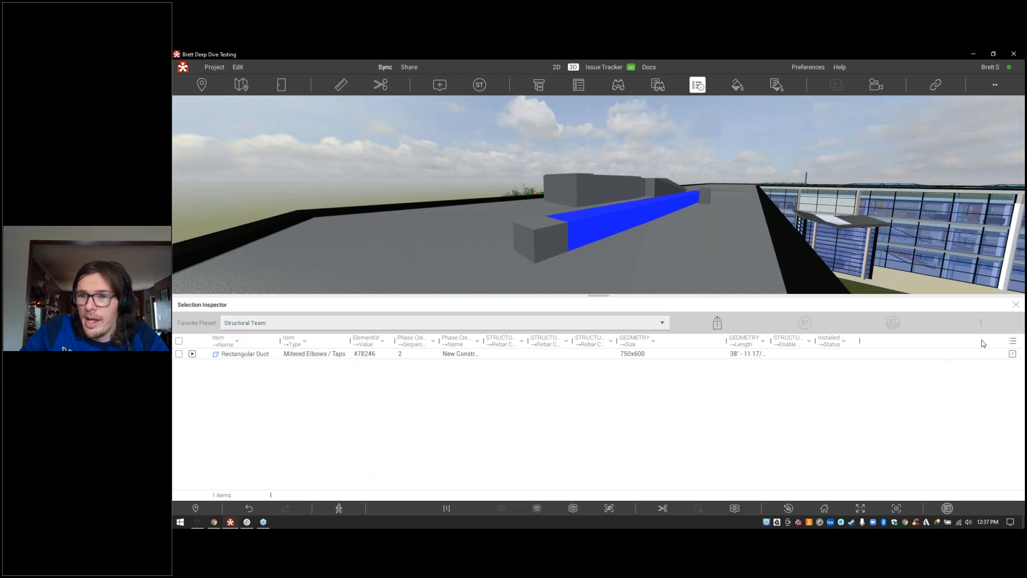
{"action": "left_click", "coordinate": [1012, 340]}
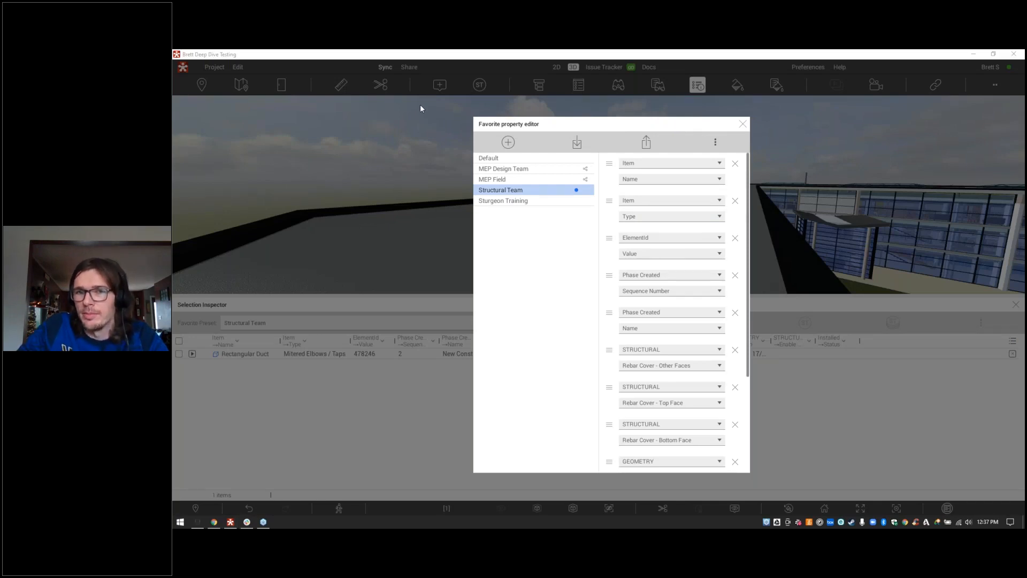
{"action": "left_click", "coordinate": [743, 124]}
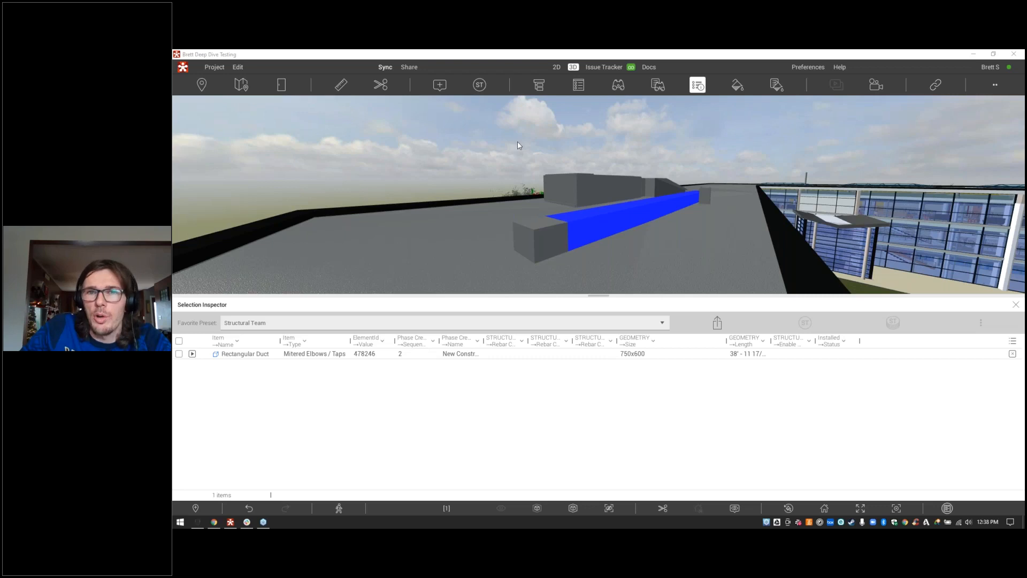
Step: Close the inspector, open Find Objects, and toggle the conditions between AND and OR, ending on OR
{"action": "left_click", "coordinate": [697, 86]}
{"action": "left_click", "coordinate": [658, 86]}
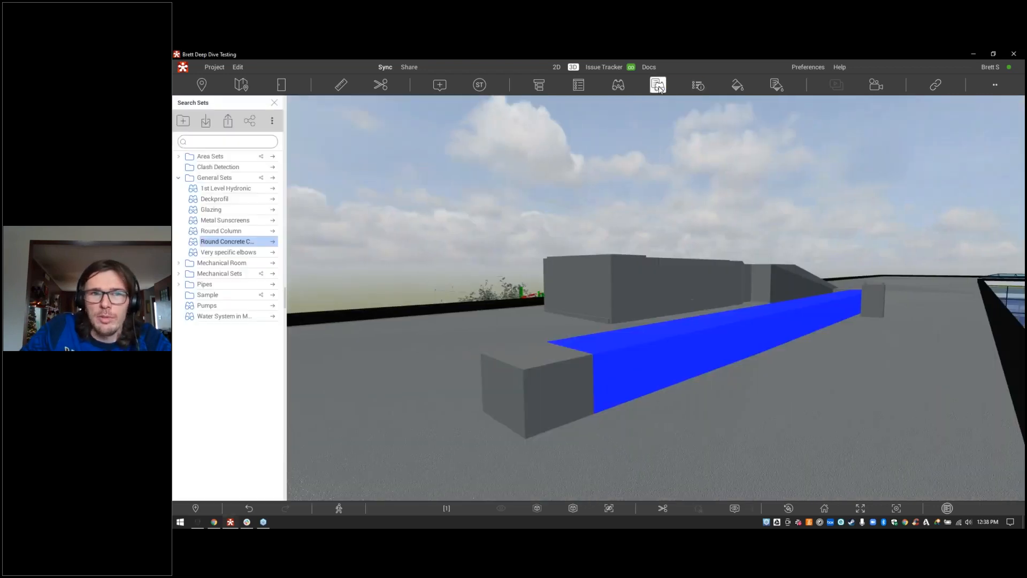
{"action": "left_click", "coordinate": [645, 86]}
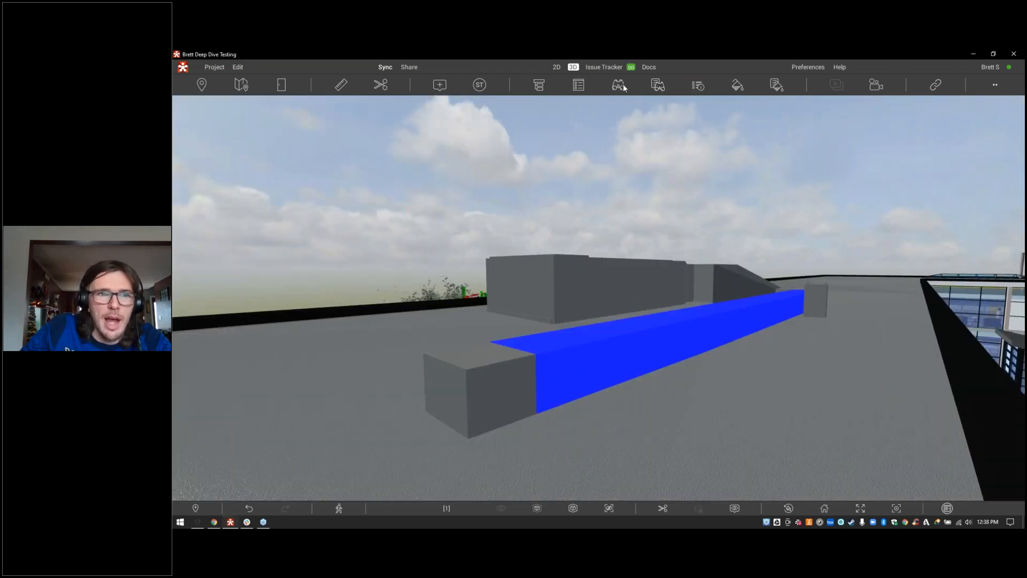
{"action": "left_click", "coordinate": [621, 84]}
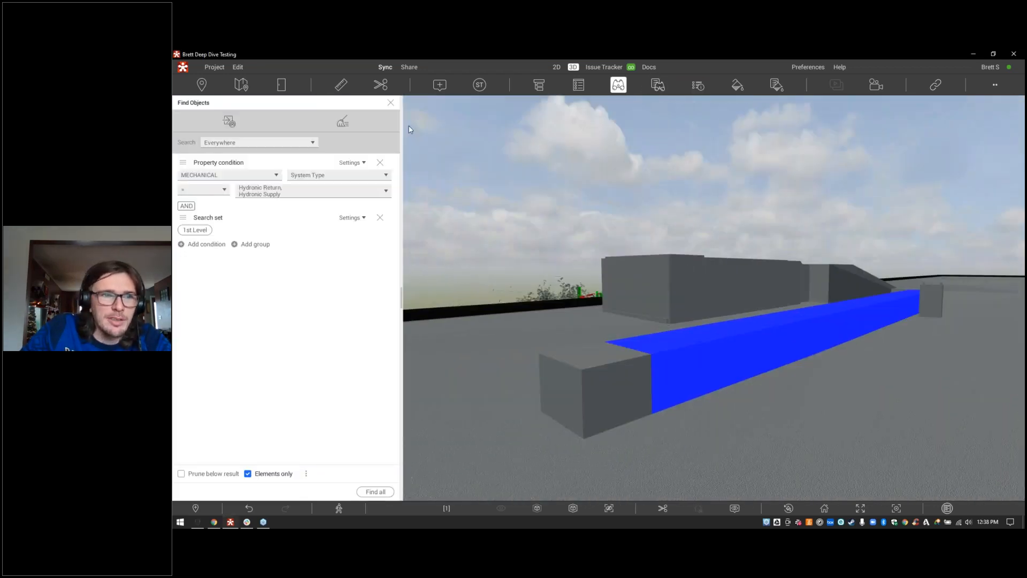
{"action": "left_click", "coordinate": [185, 206]}
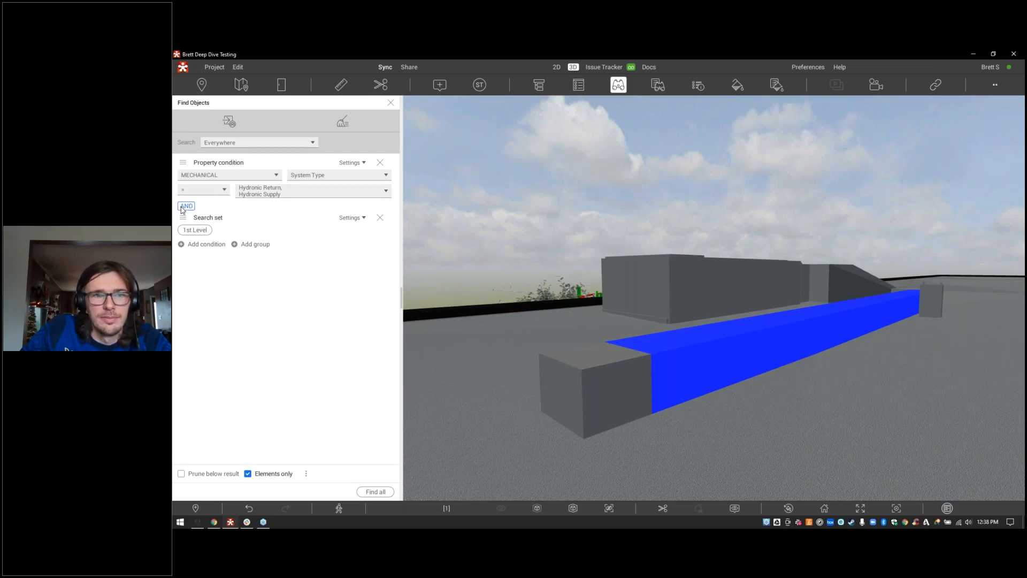
{"action": "left_click", "coordinate": [183, 208]}
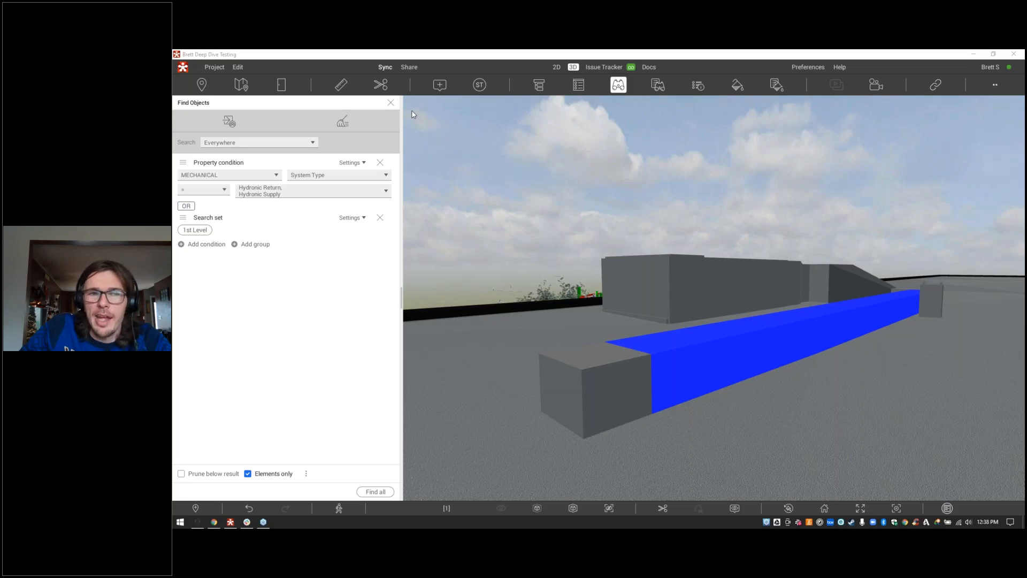
{"action": "left_click", "coordinate": [189, 207]}
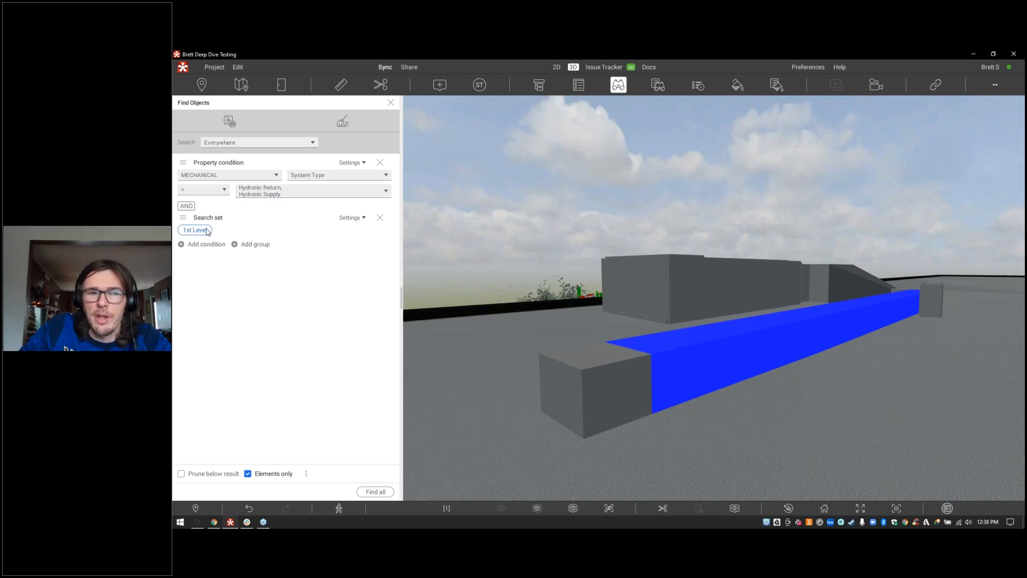
{"action": "left_click", "coordinate": [187, 206]}
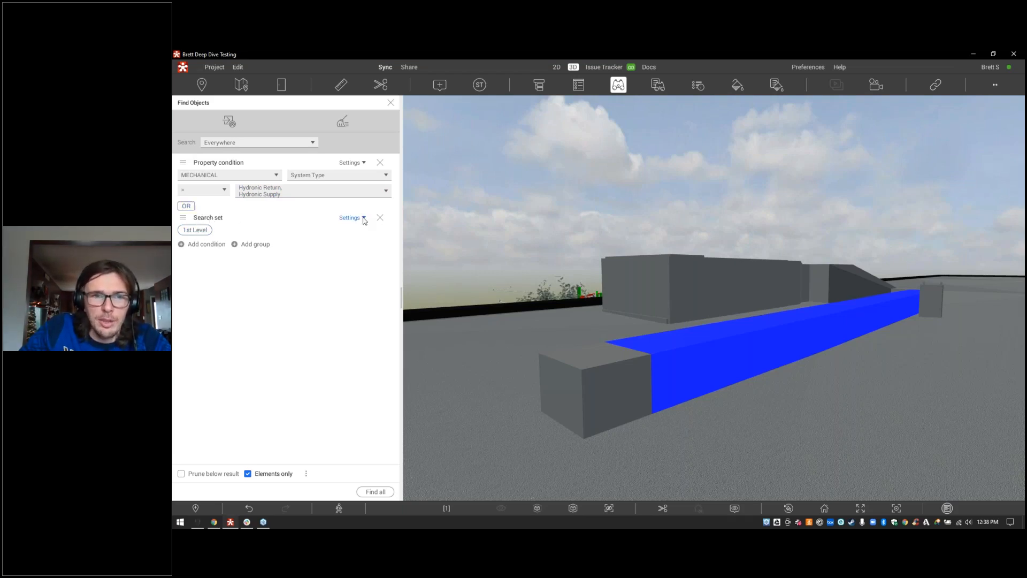
Step: Remove the 1st Level search set condition and add a MECHANICAL System Type property condition
{"action": "left_click", "coordinate": [380, 218]}
{"action": "left_click", "coordinate": [216, 207]}
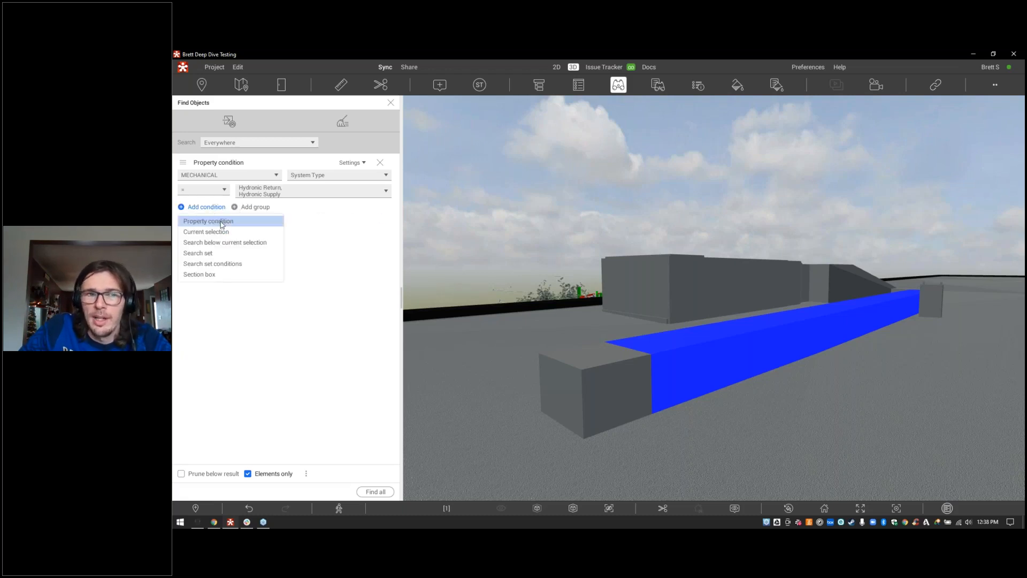
{"action": "left_click", "coordinate": [221, 224]}
{"action": "left_click", "coordinate": [259, 234]}
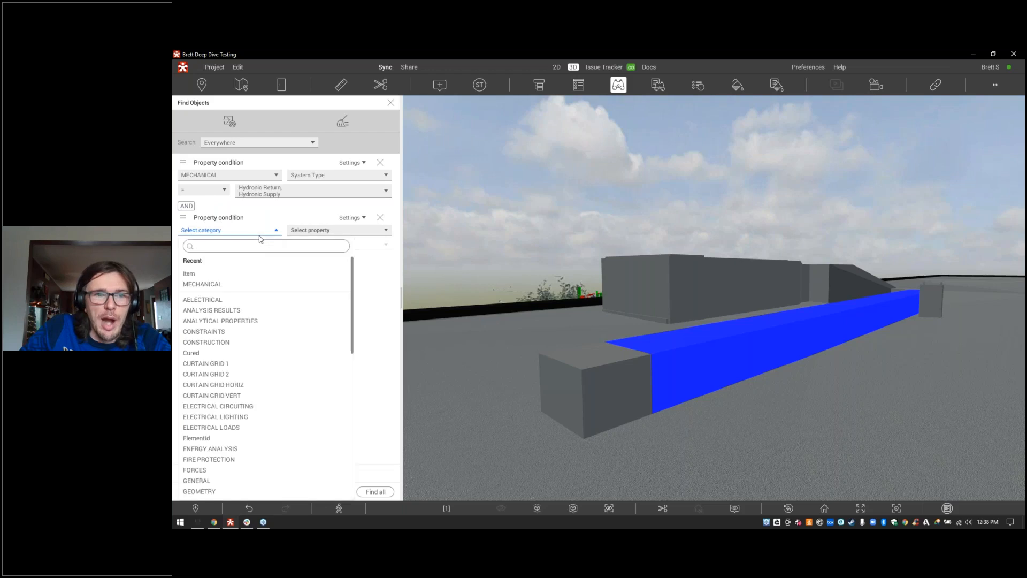
{"action": "left_click", "coordinate": [308, 235]}
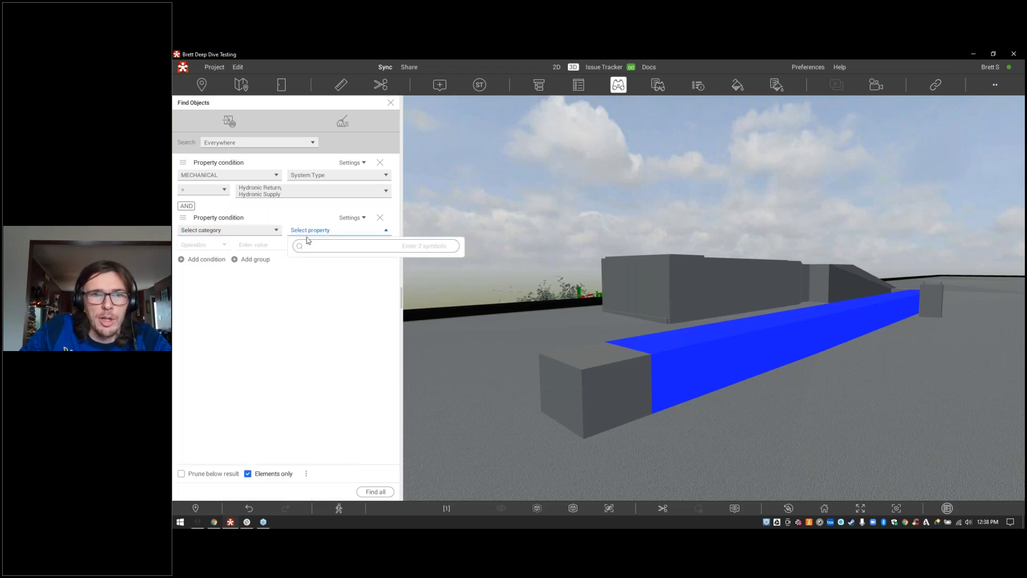
{"action": "type", "text": "system"}
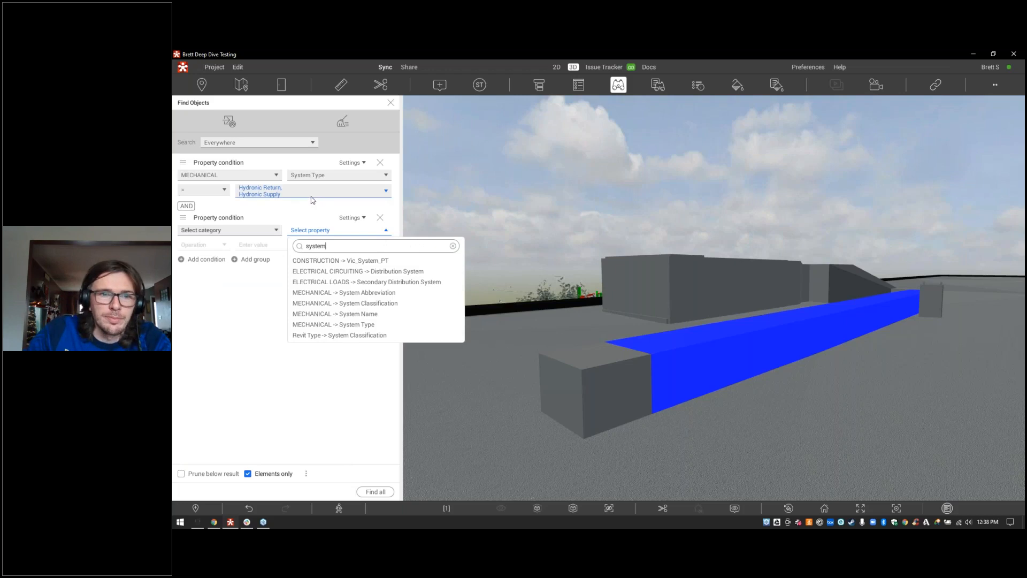
{"action": "left_click", "coordinate": [334, 325]}
Step: Match System Type values Domestic Hot Water 1 and Domestic Cold Water 1, joined with OR
{"action": "left_click", "coordinate": [309, 246]}
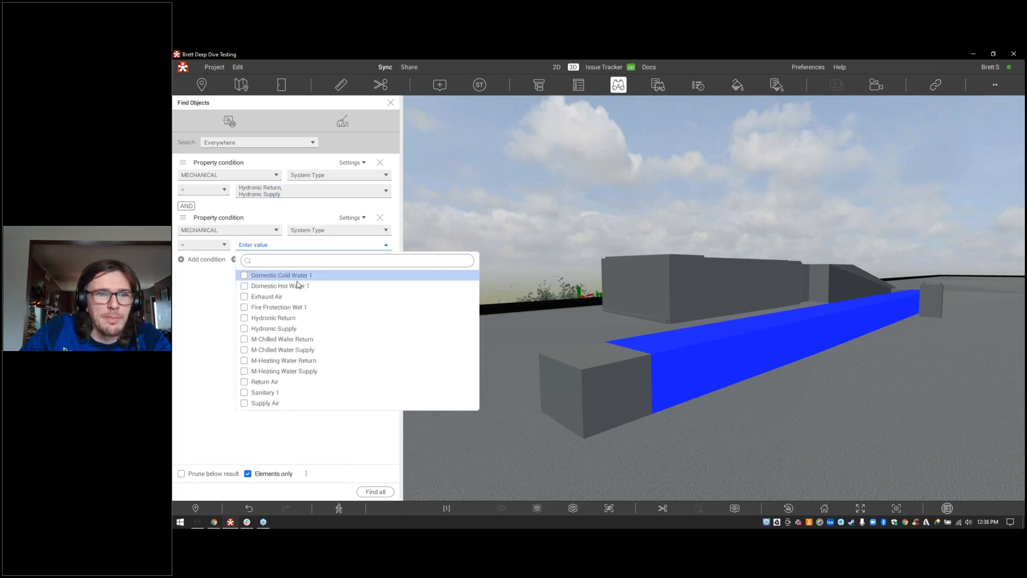
{"action": "left_click", "coordinate": [280, 286]}
{"action": "left_click", "coordinate": [265, 276]}
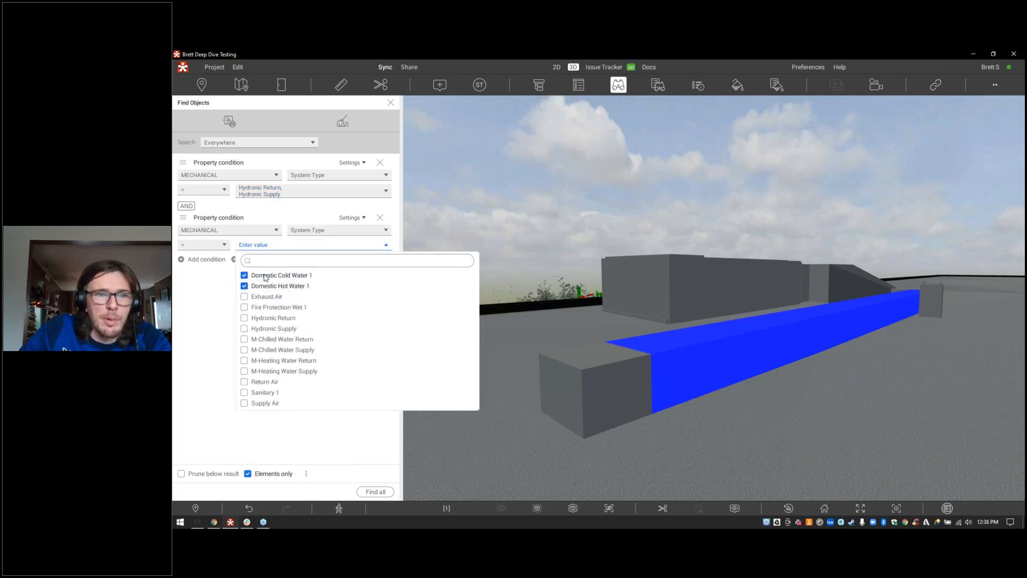
{"action": "left_click", "coordinate": [230, 324]}
{"action": "left_click", "coordinate": [186, 206]}
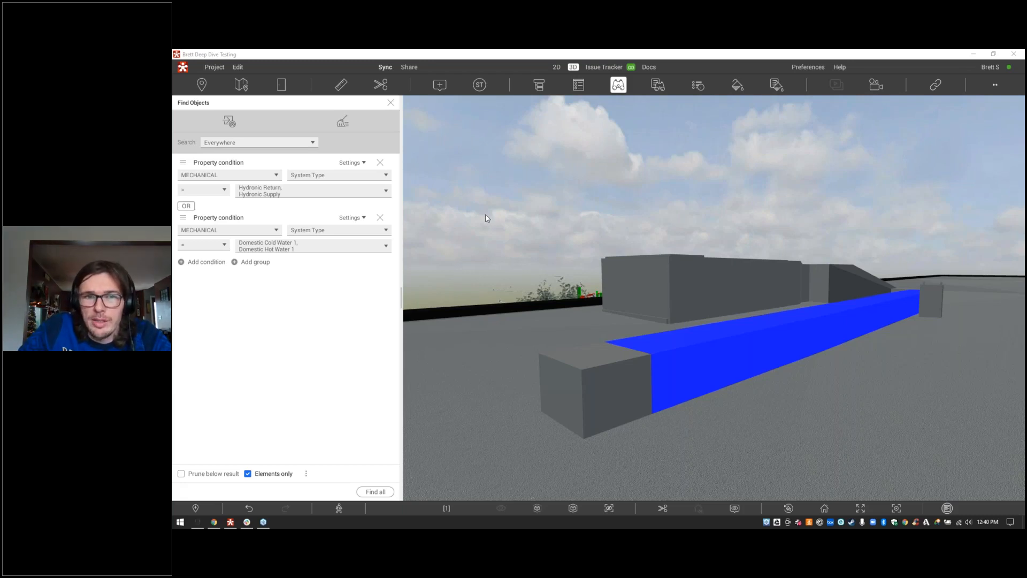
Step: Open Share and Manage Access Level to view the Administrate level's allowed actions
{"action": "left_click", "coordinate": [409, 66]}
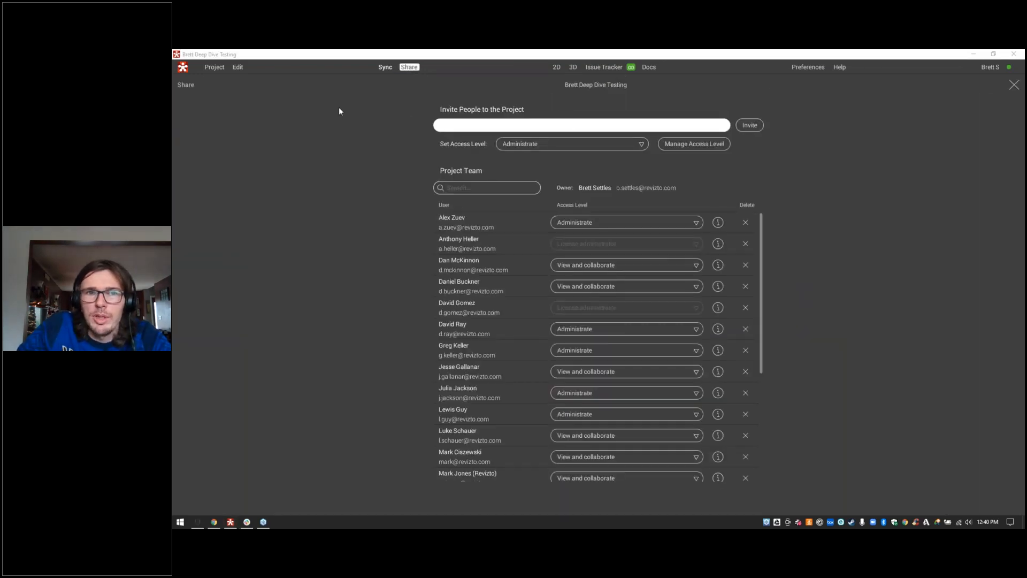
{"action": "left_click", "coordinate": [714, 144]}
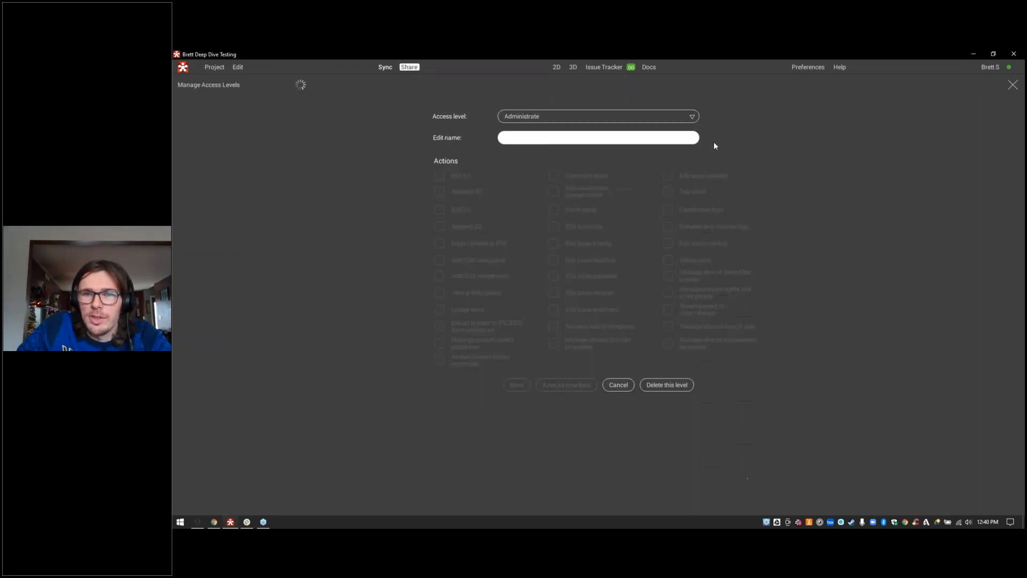
{"action": "left_click", "coordinate": [668, 293]}
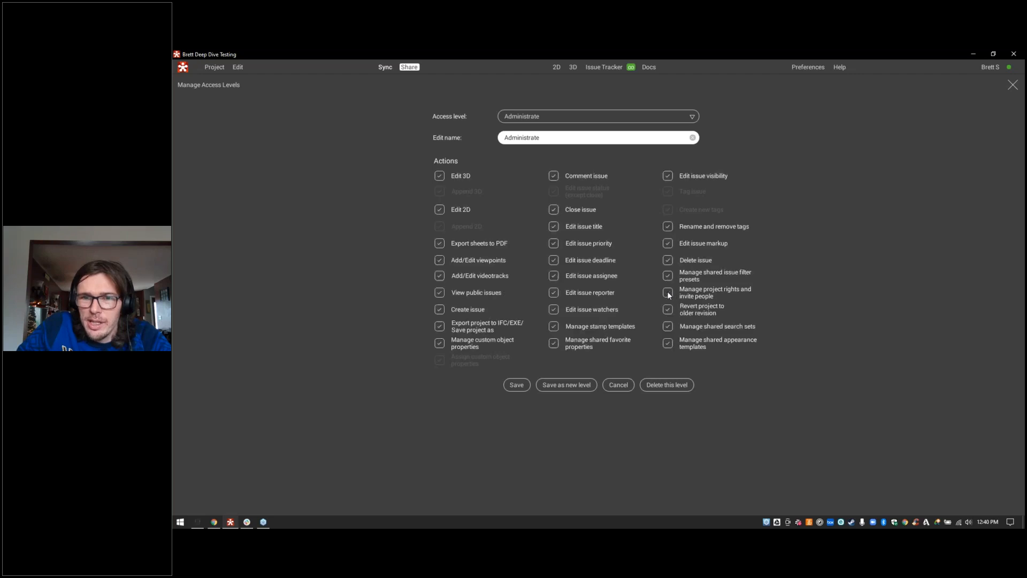